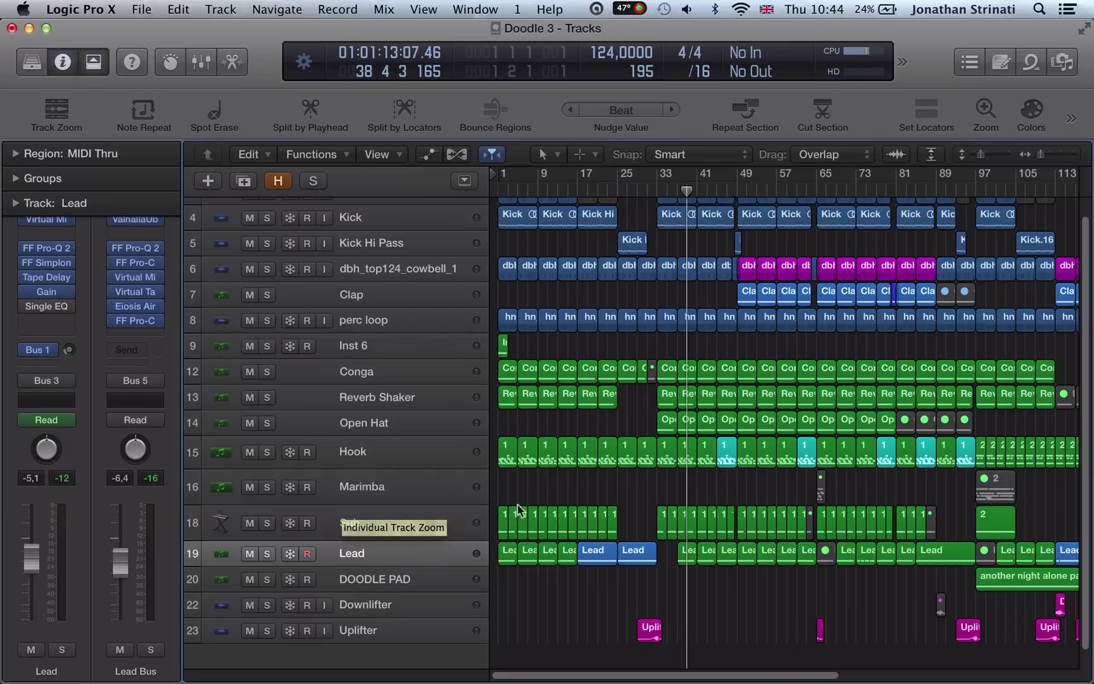
# Step: Select the Hook track with all its regions and open them in the Piano Roll
pyautogui.click(442, 444)
pyautogui.press('p')
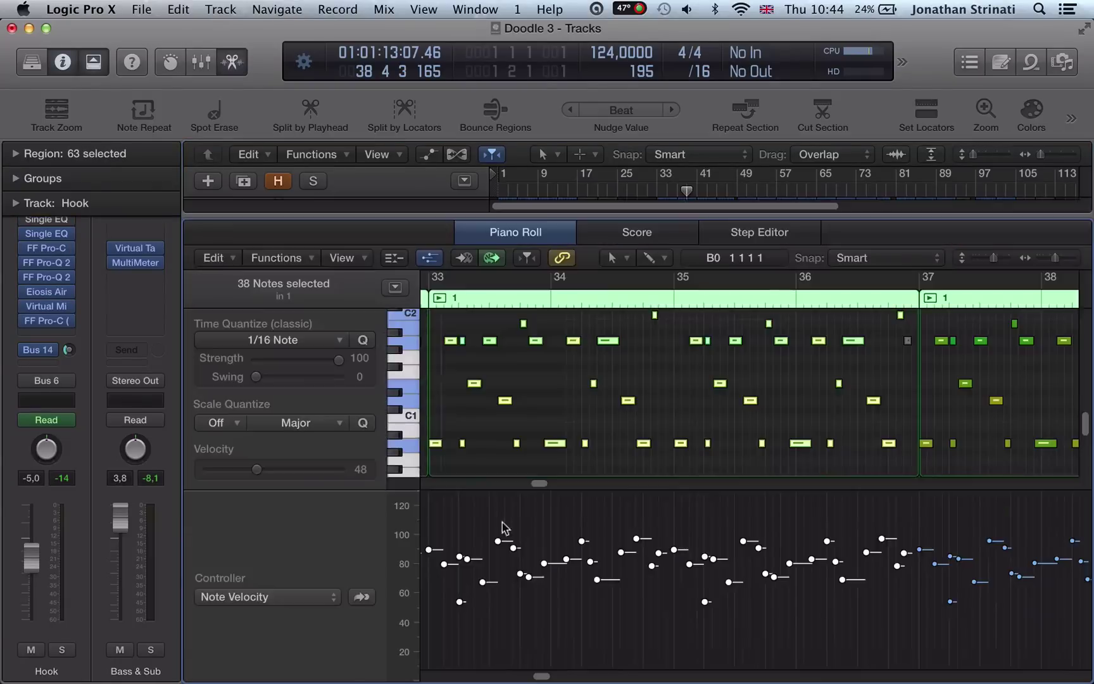
pyautogui.click(269, 256)
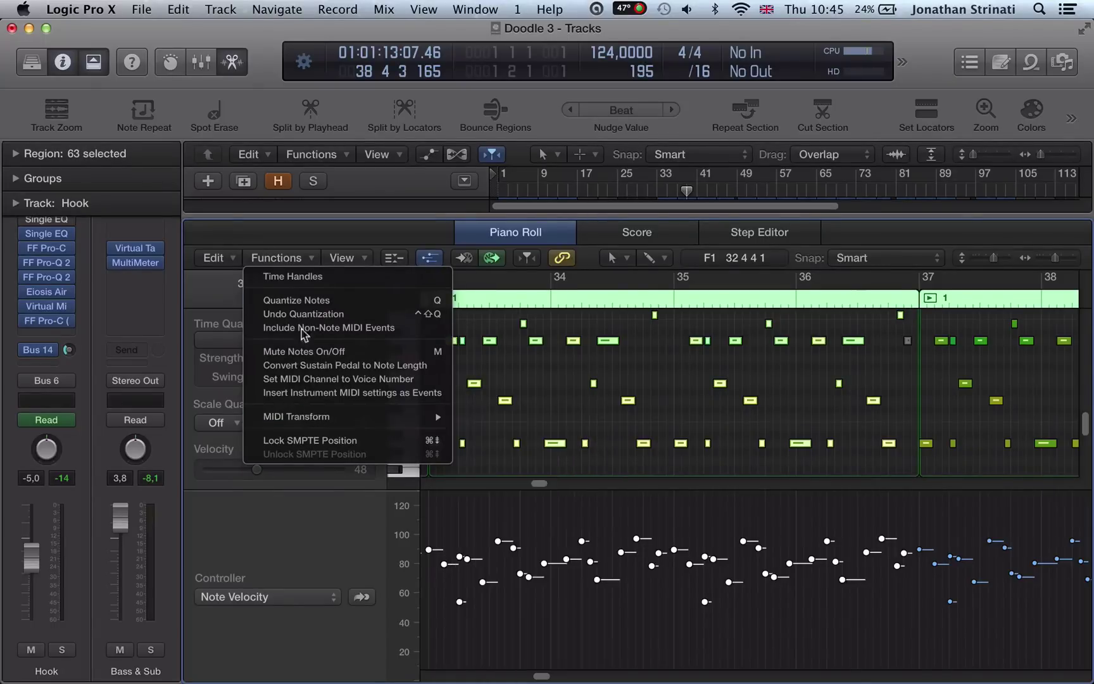
pyautogui.click(216, 258)
pyautogui.click(216, 257)
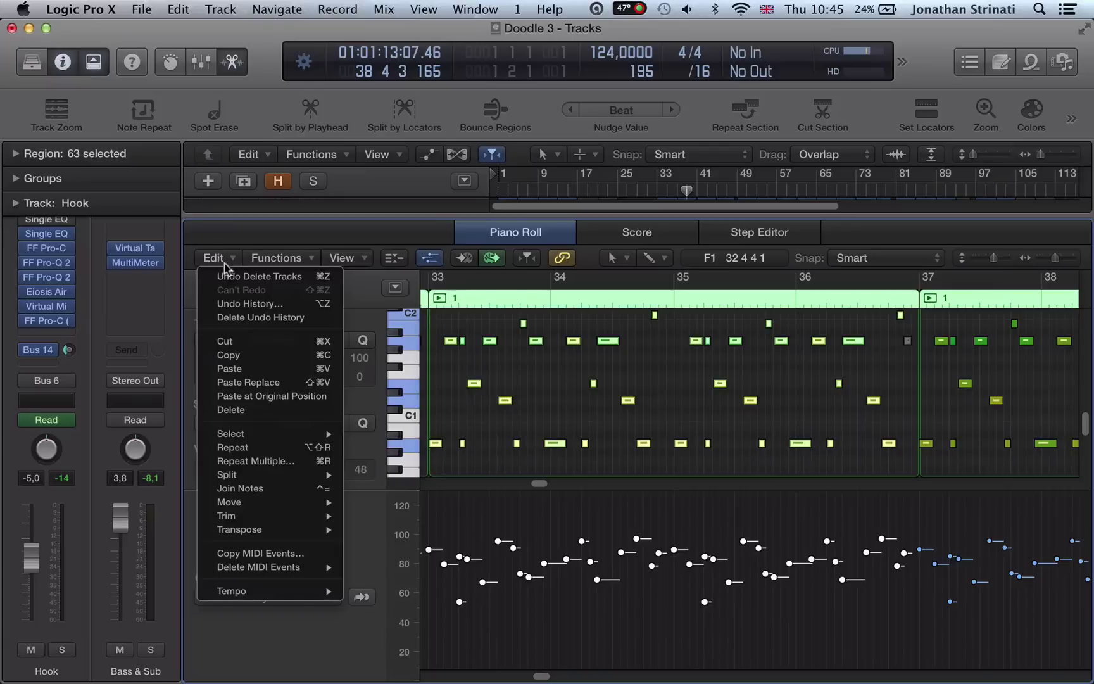
pyautogui.moveTo(312, 437)
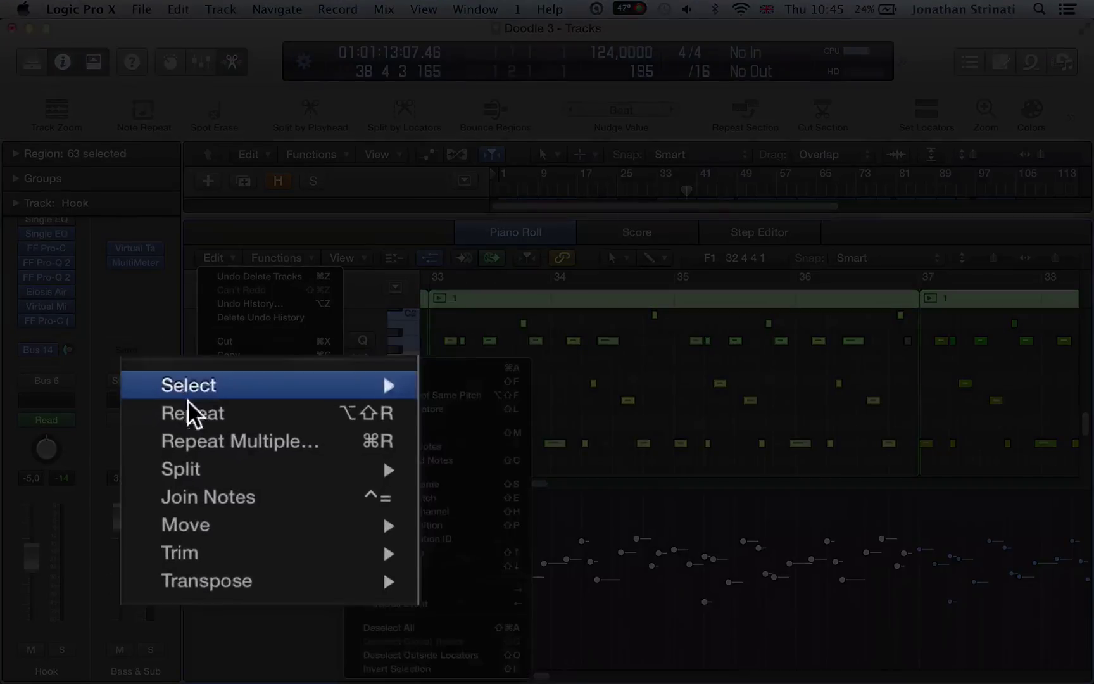
pyautogui.moveTo(232, 526)
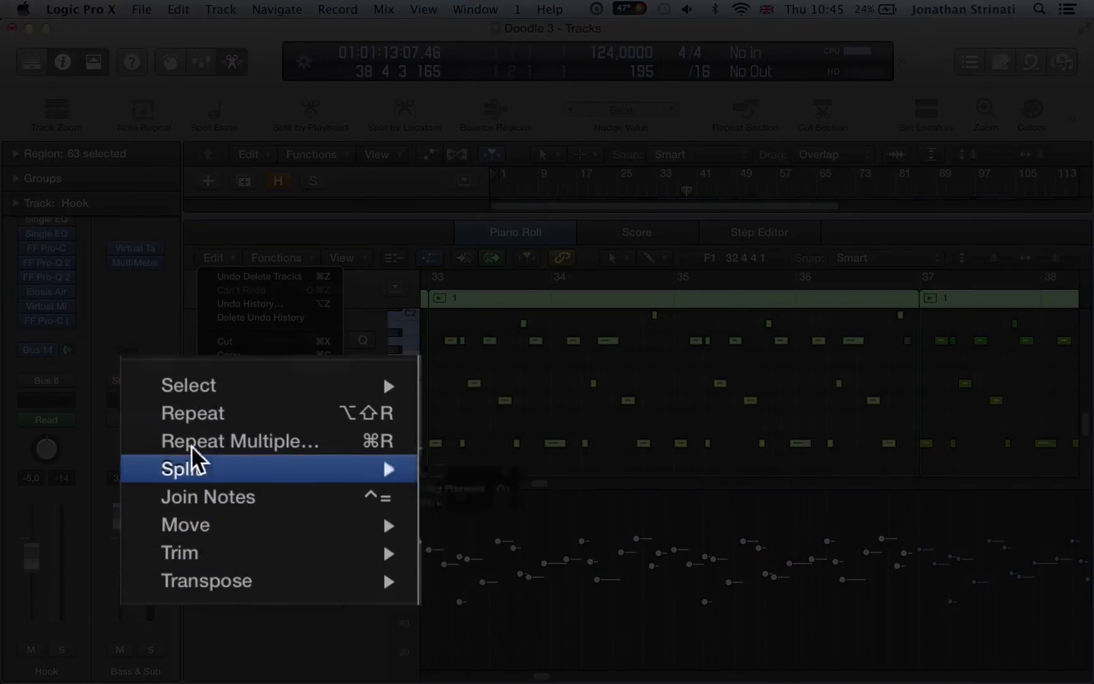
pyautogui.moveTo(284, 386)
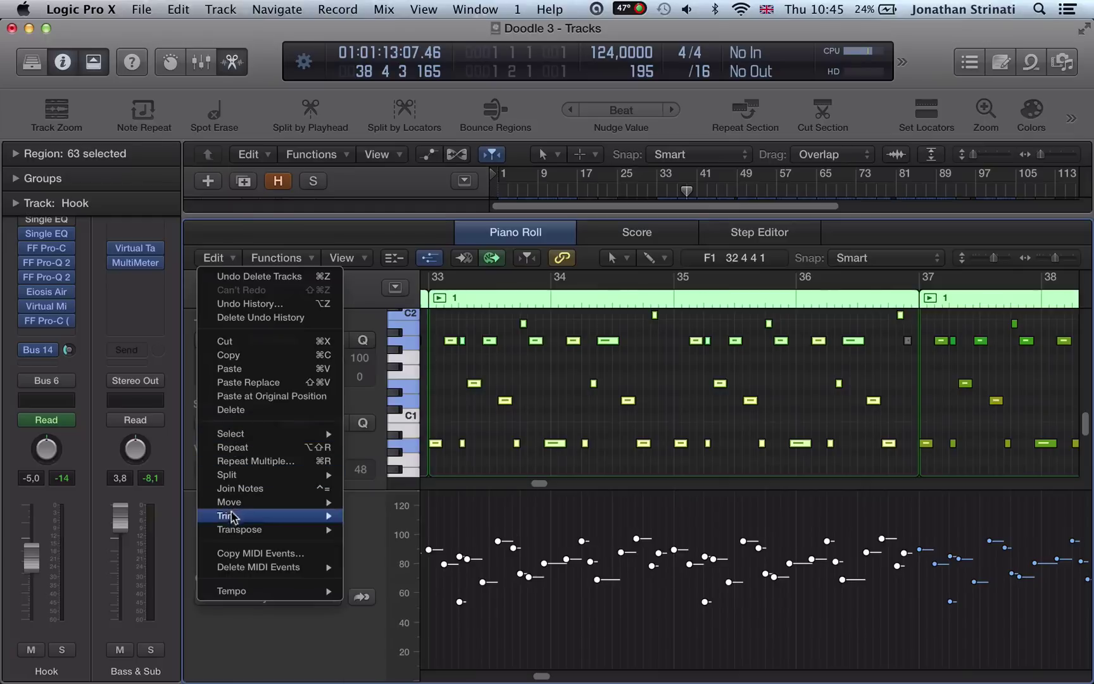
pyautogui.click(581, 385)
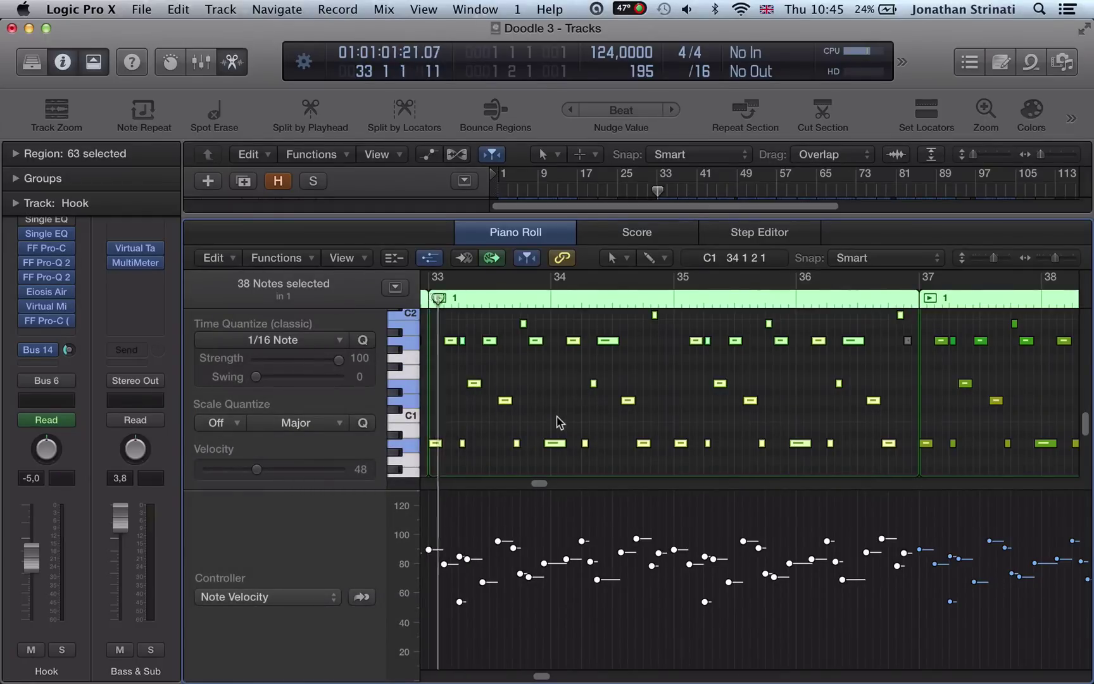
# Step: Deselect the notes and hide the Note Velocity controller area below the note grid
pyautogui.click(503, 455)
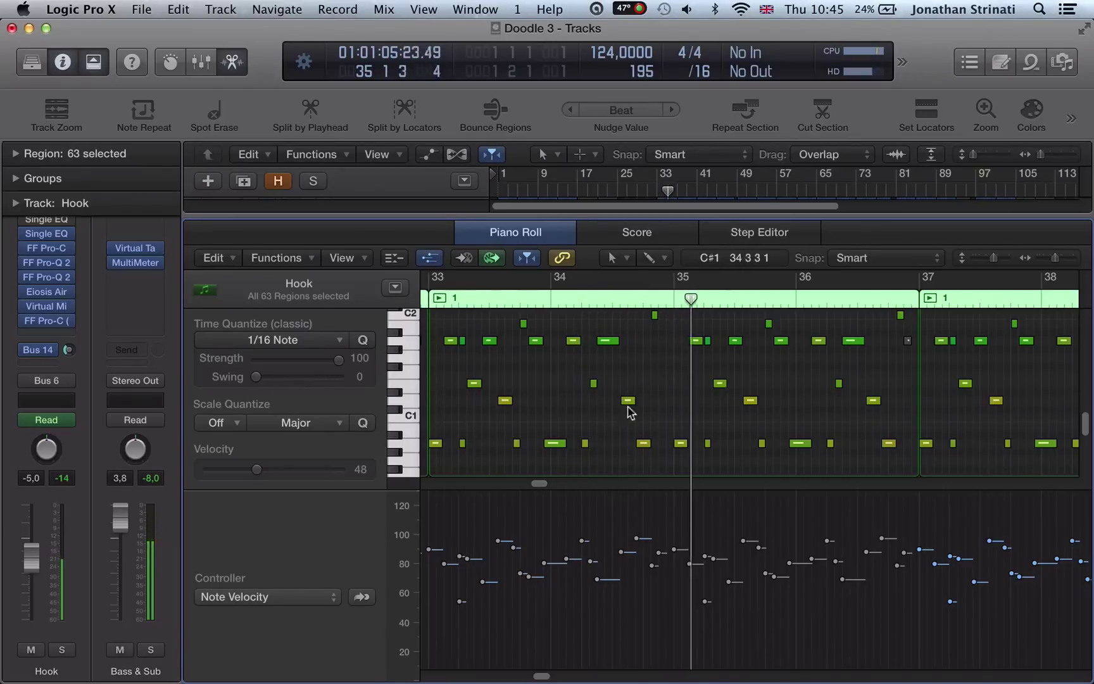
pyautogui.click(431, 257)
pyautogui.scroll(3, 553, 556)
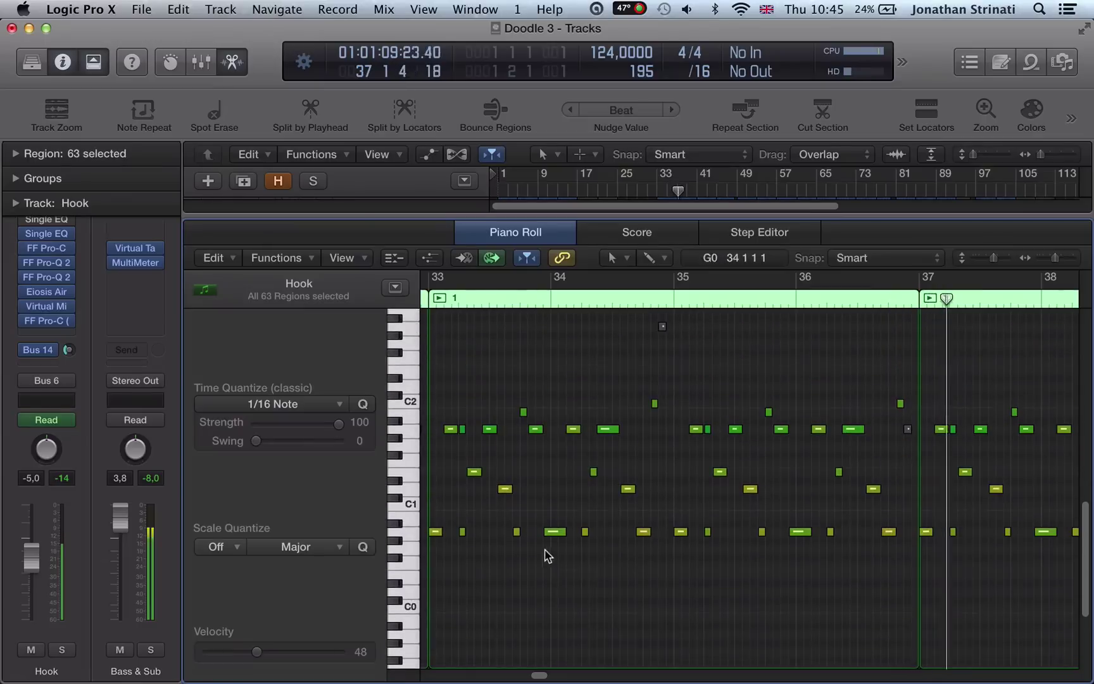
# Step: Select all notes in the Hook regions, view them zoomed to fit, and clear the selection
pyautogui.click(233, 262)
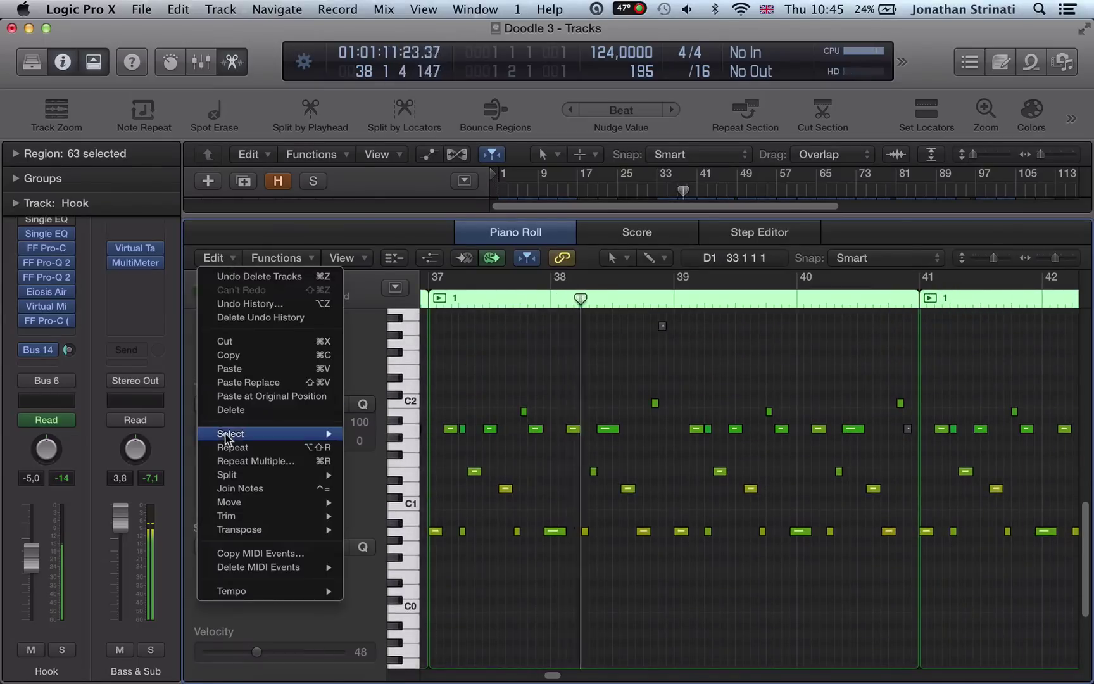
pyautogui.moveTo(310, 433)
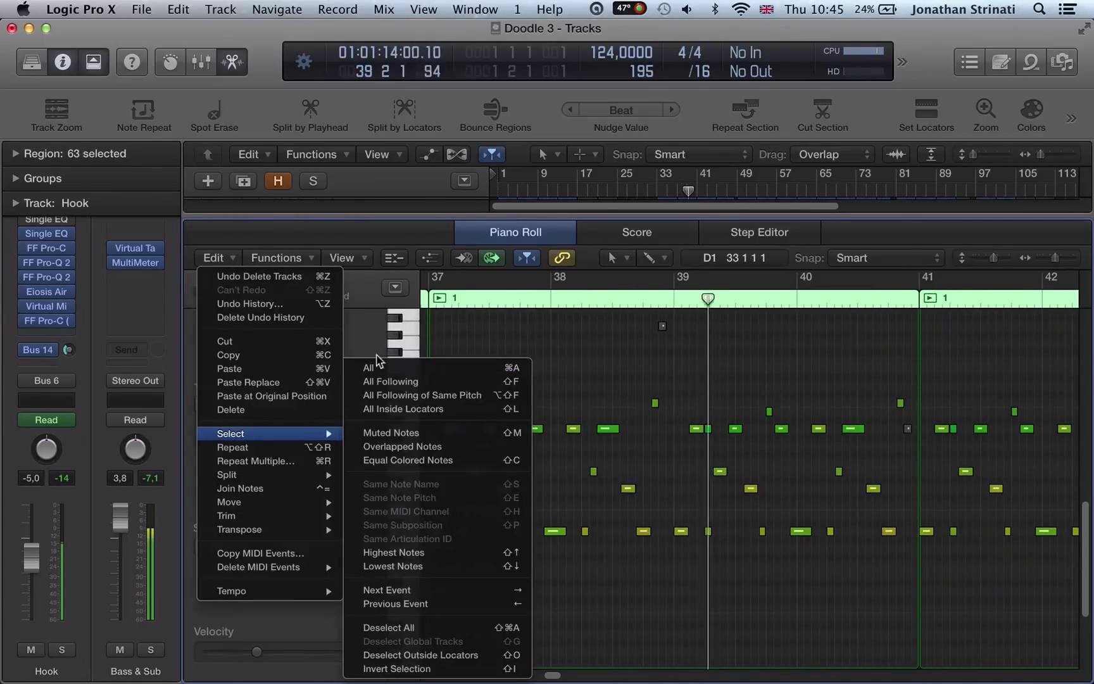
pyautogui.click(420, 374)
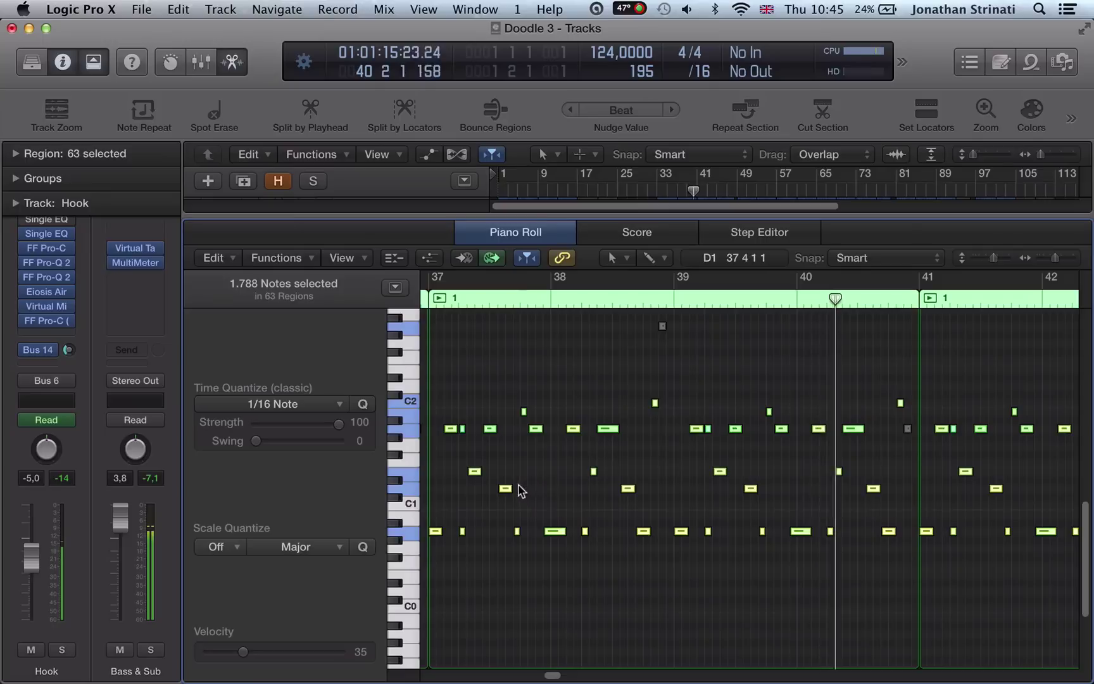
pyautogui.press('z')
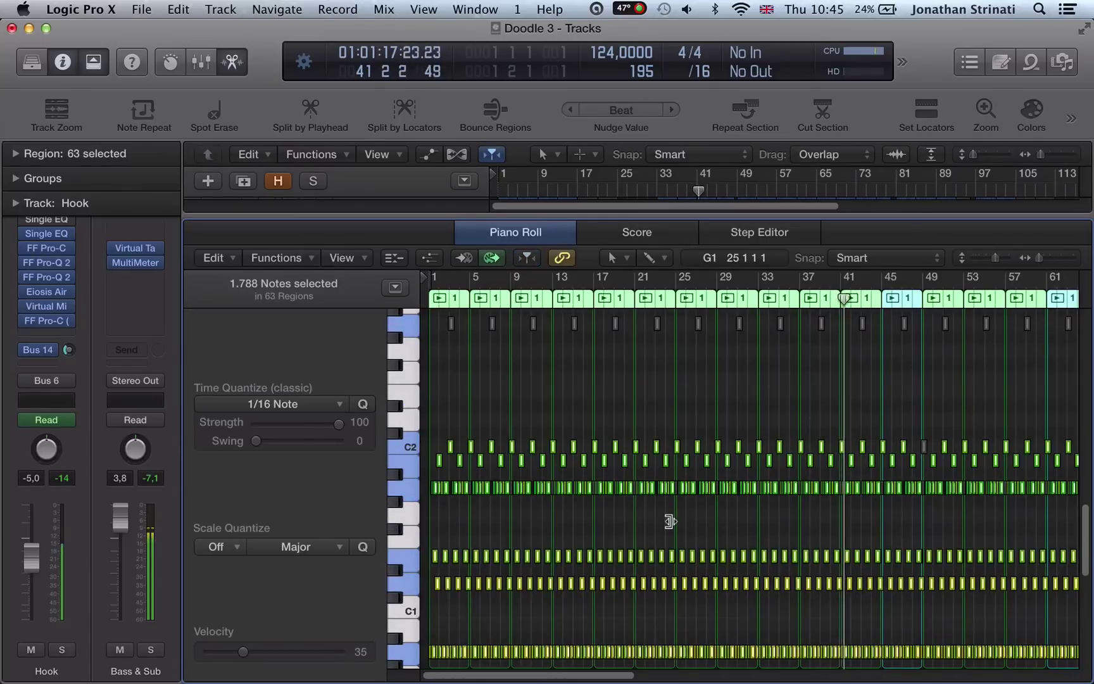
pyautogui.press('z')
pyautogui.click(550, 515)
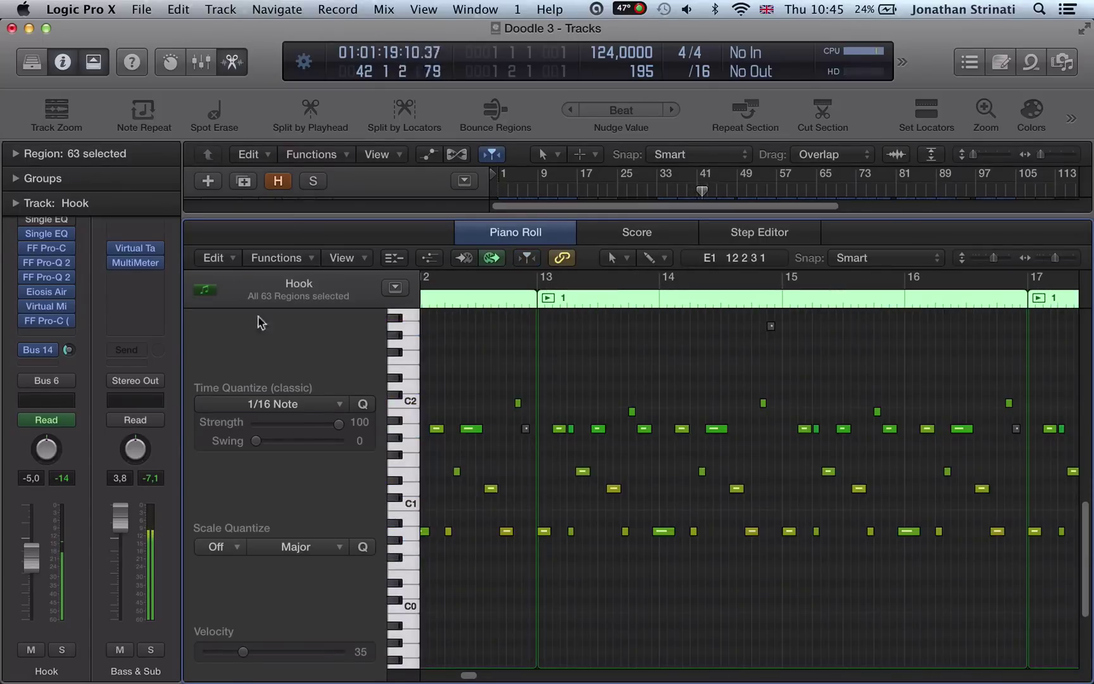
# Step: Try to select all following notes while no note is selected
pyautogui.click(214, 258)
pyautogui.moveTo(257, 435)
pyautogui.click(420, 382)
# Step: Stop playback and set the cycle range from bar 1 to bar 5
pyautogui.press('space')
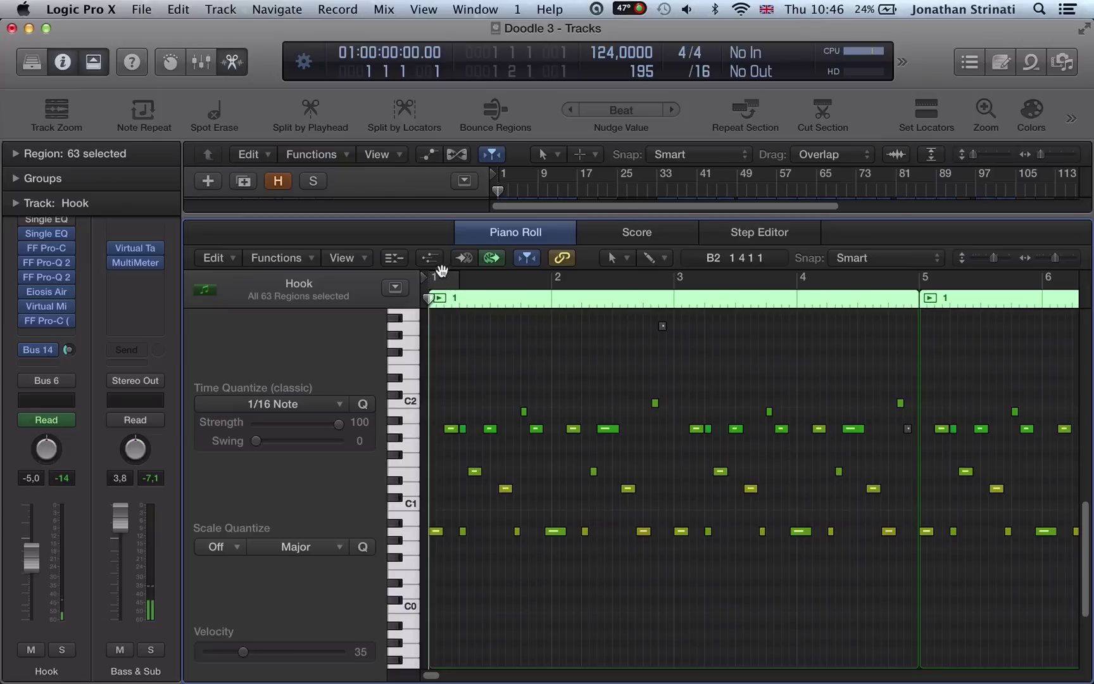
pyautogui.moveTo(437, 279); pyautogui.dragTo(905, 319)
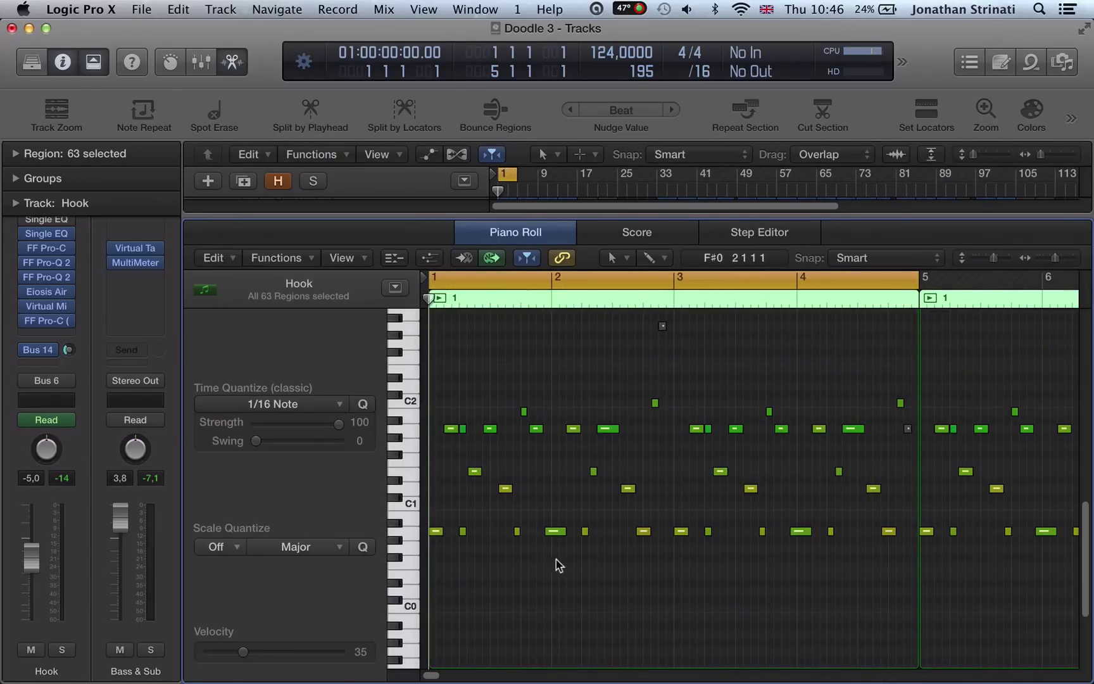
# Step: Start playback and select the long low note at bar 2 together with all notes following it
pyautogui.click(556, 530)
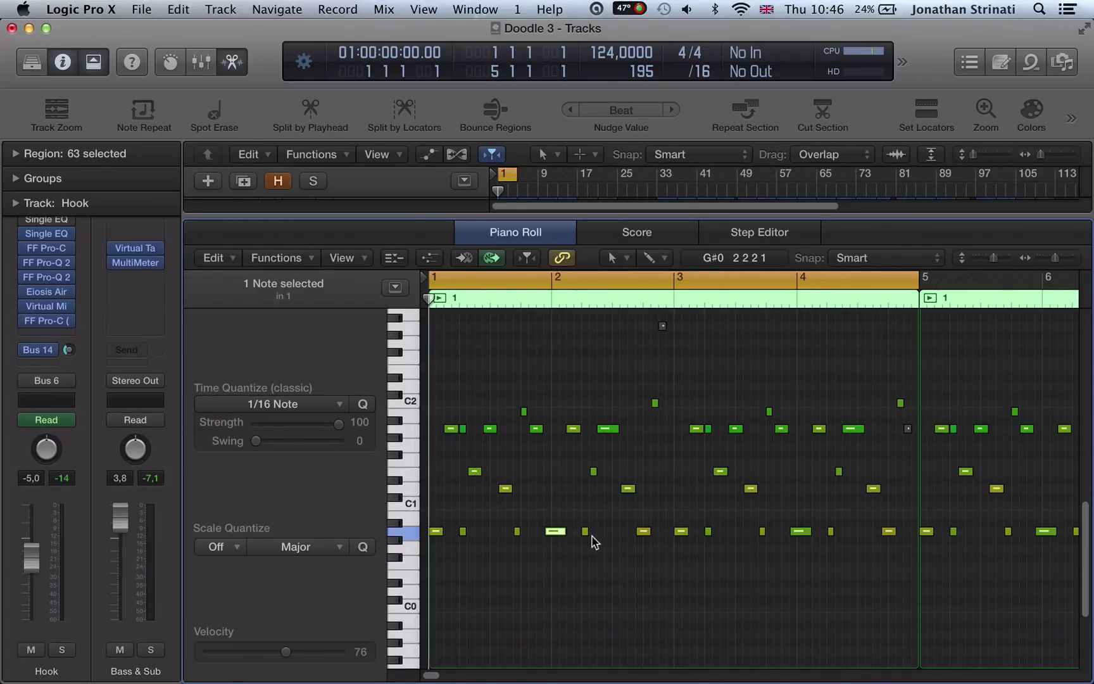
pyautogui.press('space')
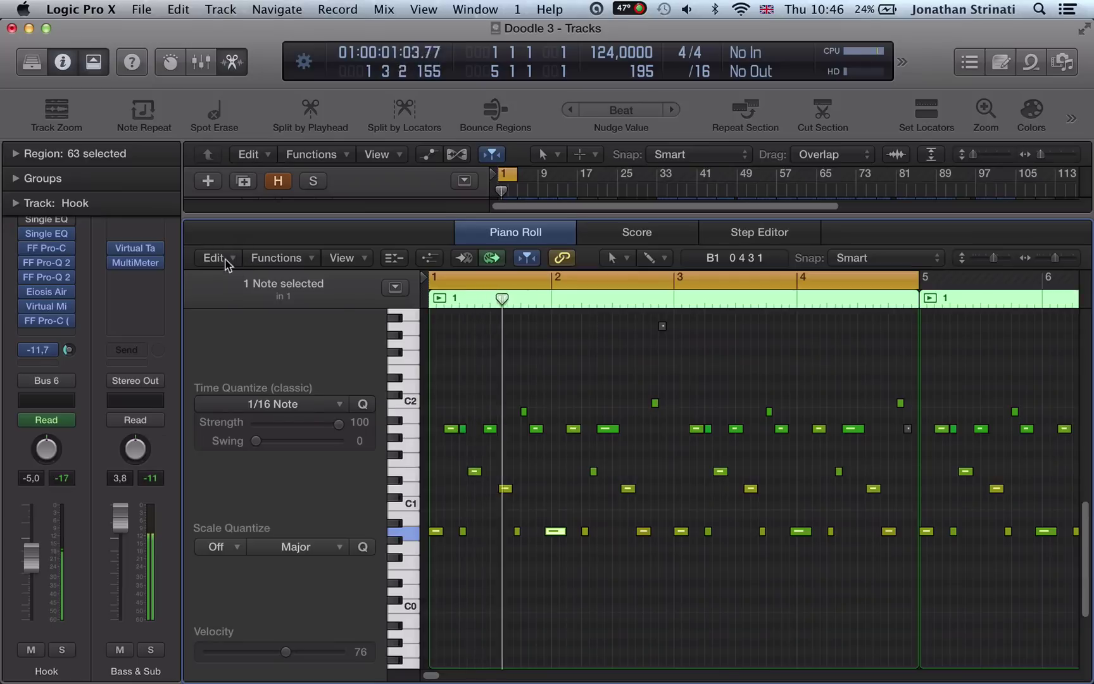
pyautogui.click(215, 258)
pyautogui.moveTo(239, 435)
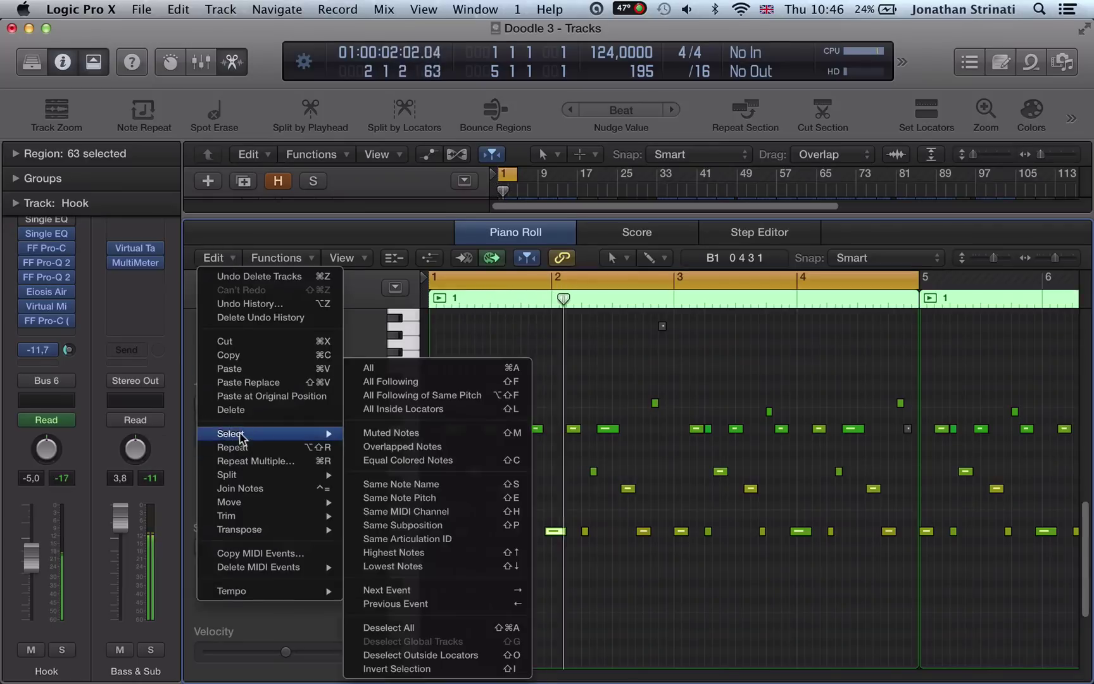
pyautogui.click(409, 382)
pyautogui.hscroll(3, 824, 468)
pyautogui.press('super+Left')
pyautogui.press('super+Left')
pyautogui.press('super+Left')
pyautogui.press('super+Left')
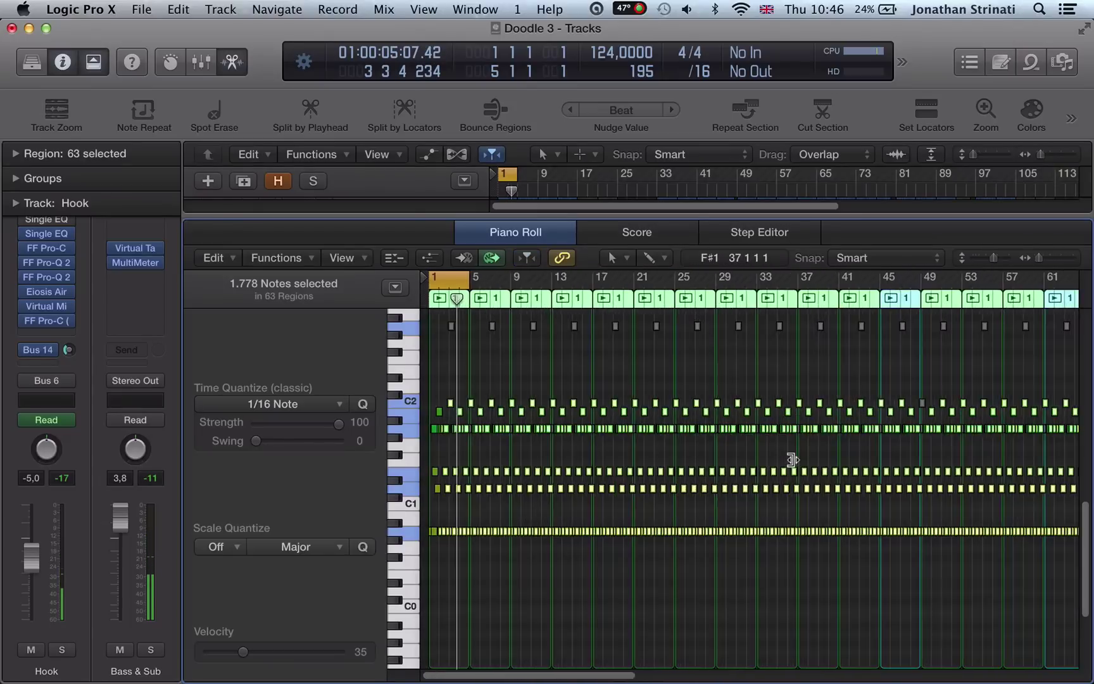
# Step: Examine how far the note selection extends across the Hook regions, checking the arrangement and the Piano Roll
pyautogui.press('p')
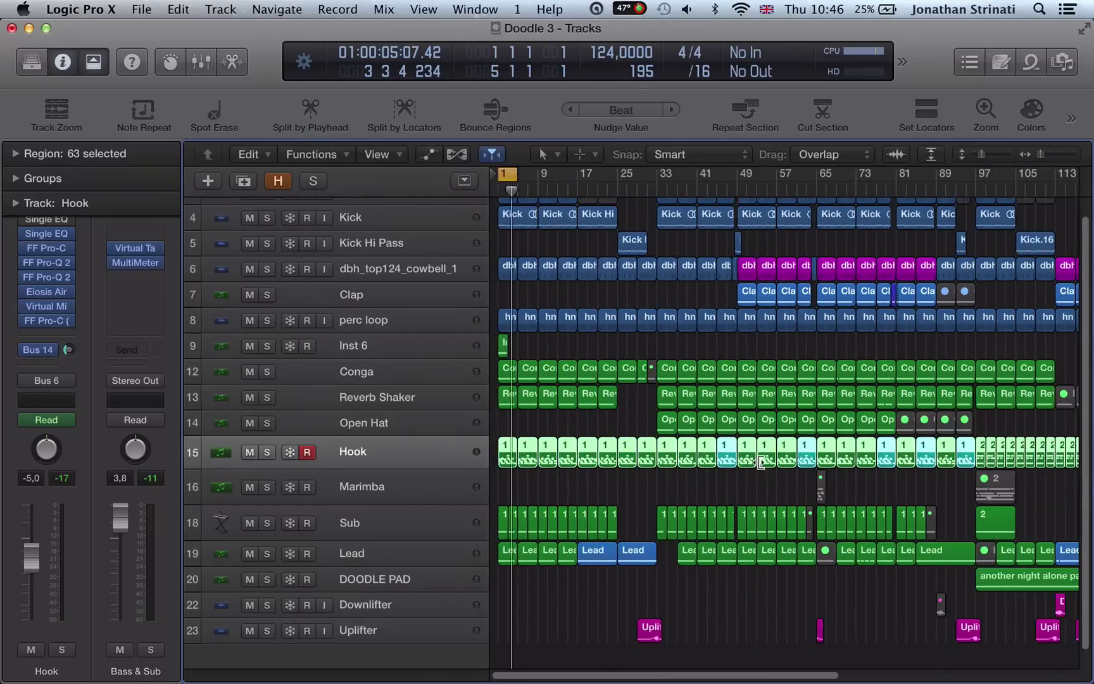
pyautogui.press('p')
pyautogui.press('super+Right')
pyautogui.press('super+Right')
pyautogui.press('super+Right')
pyautogui.press('super+Right')
pyautogui.press('super+Right')
pyautogui.press('super+Right')
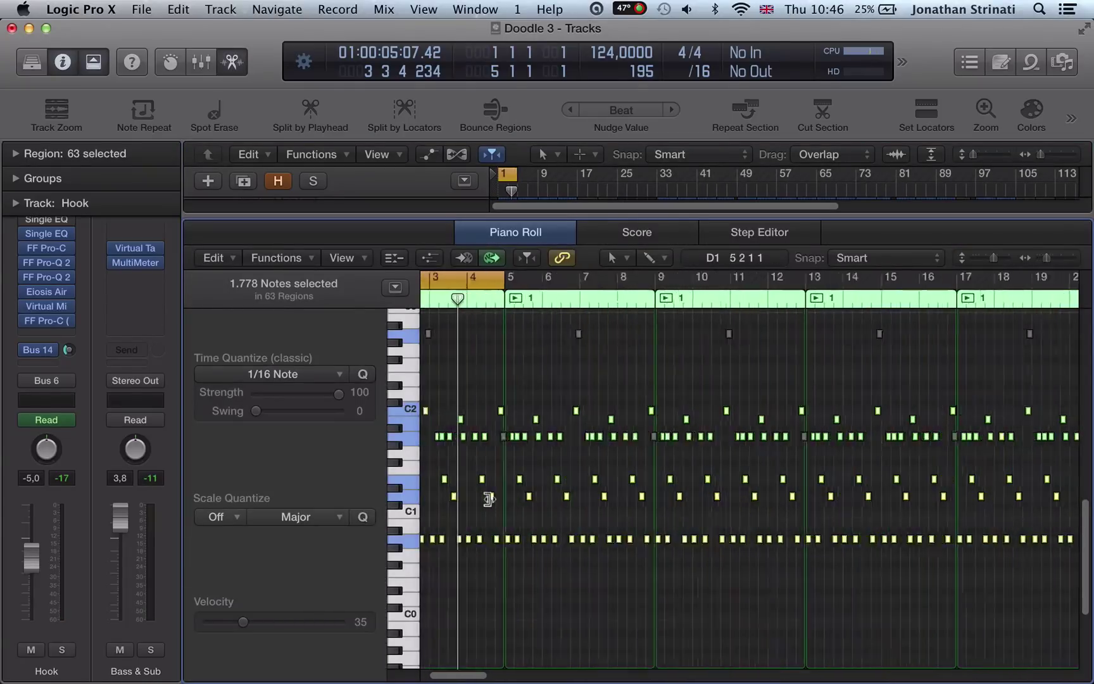
pyautogui.press('super+Left')
pyautogui.press('super+Left')
pyautogui.press('super+Left')
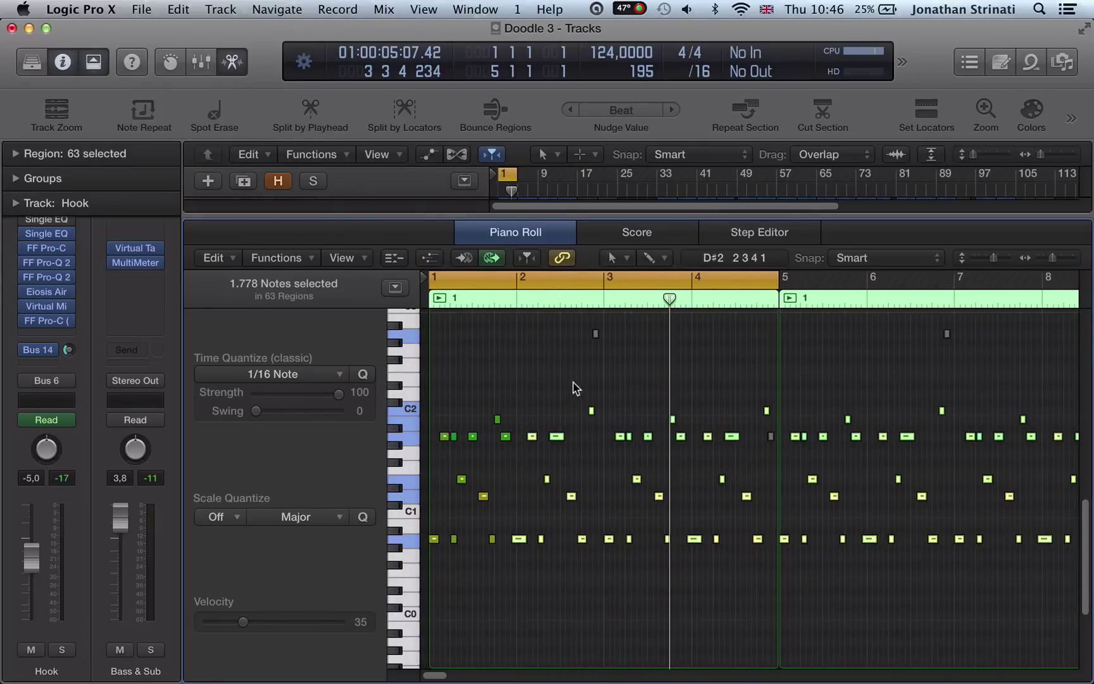
# Step: Clear the note selection, try selecting all following notes again, and check the subsequent bars
pyautogui.click(502, 510)
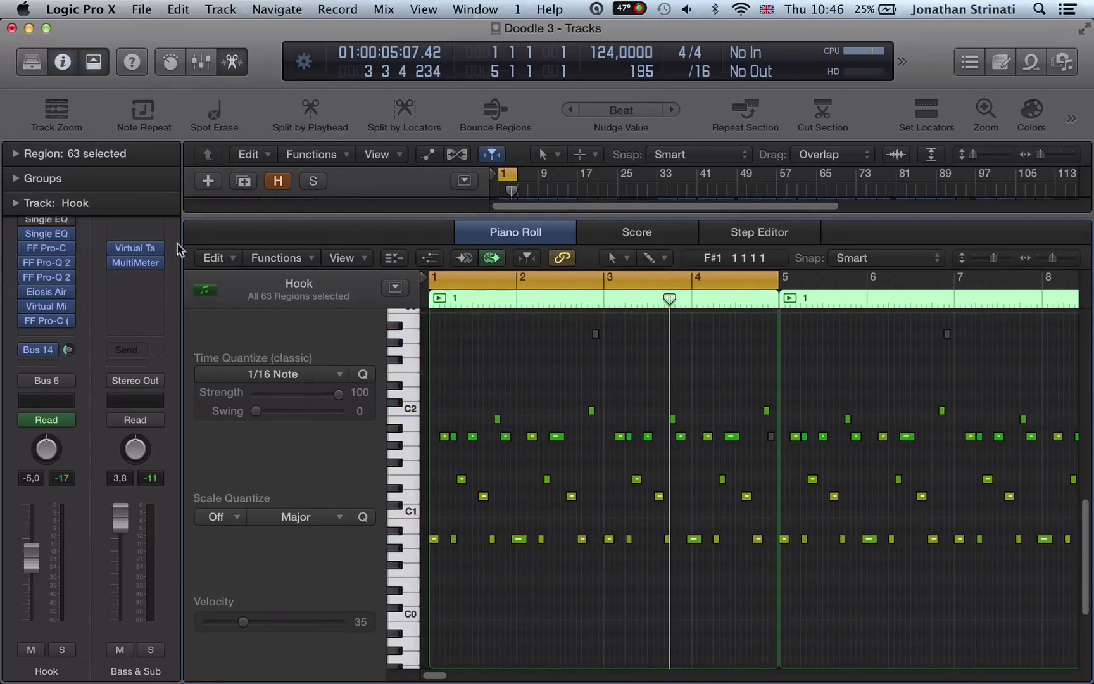
pyautogui.click(216, 260)
pyautogui.moveTo(242, 435)
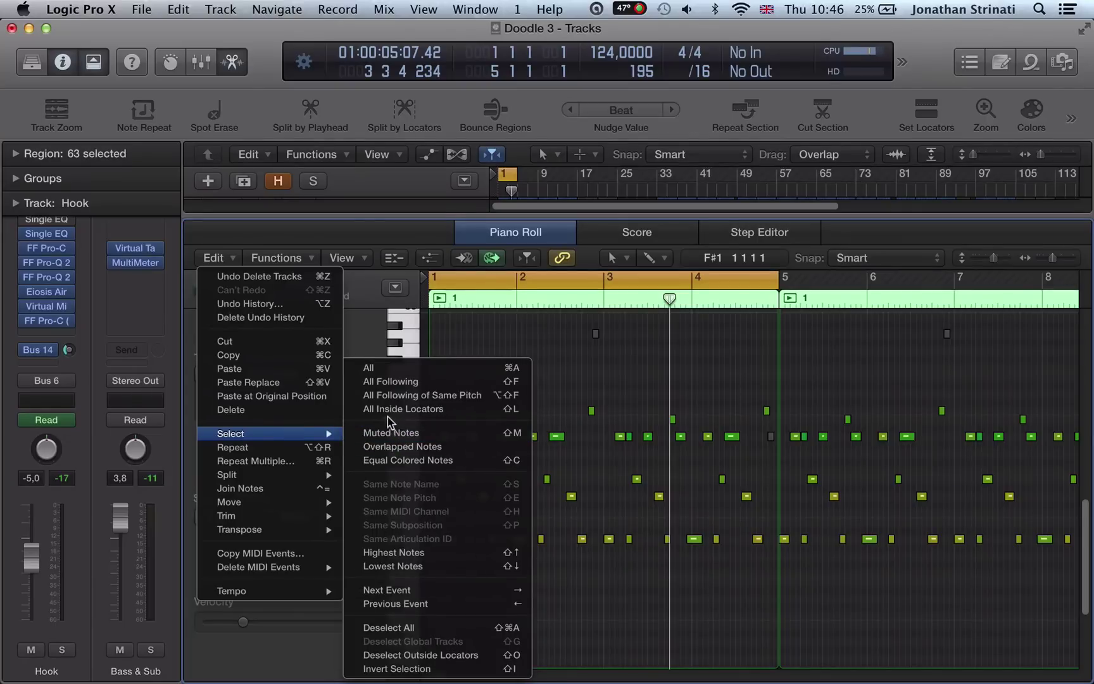
pyautogui.click(453, 382)
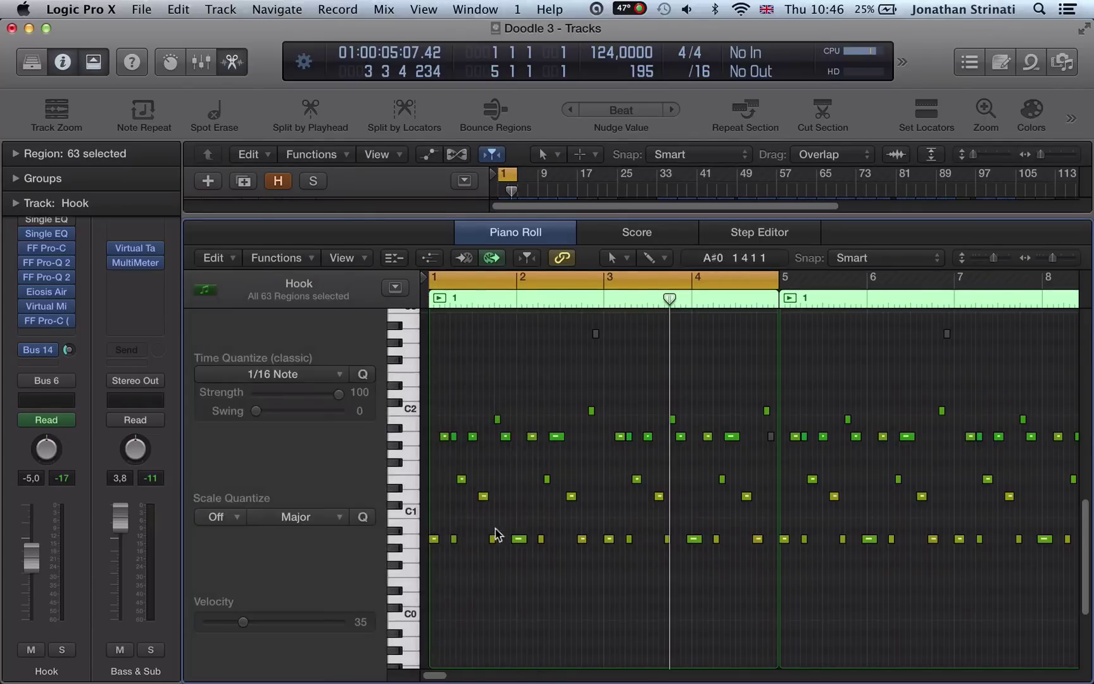
pyautogui.hscroll(15, 641, 508)
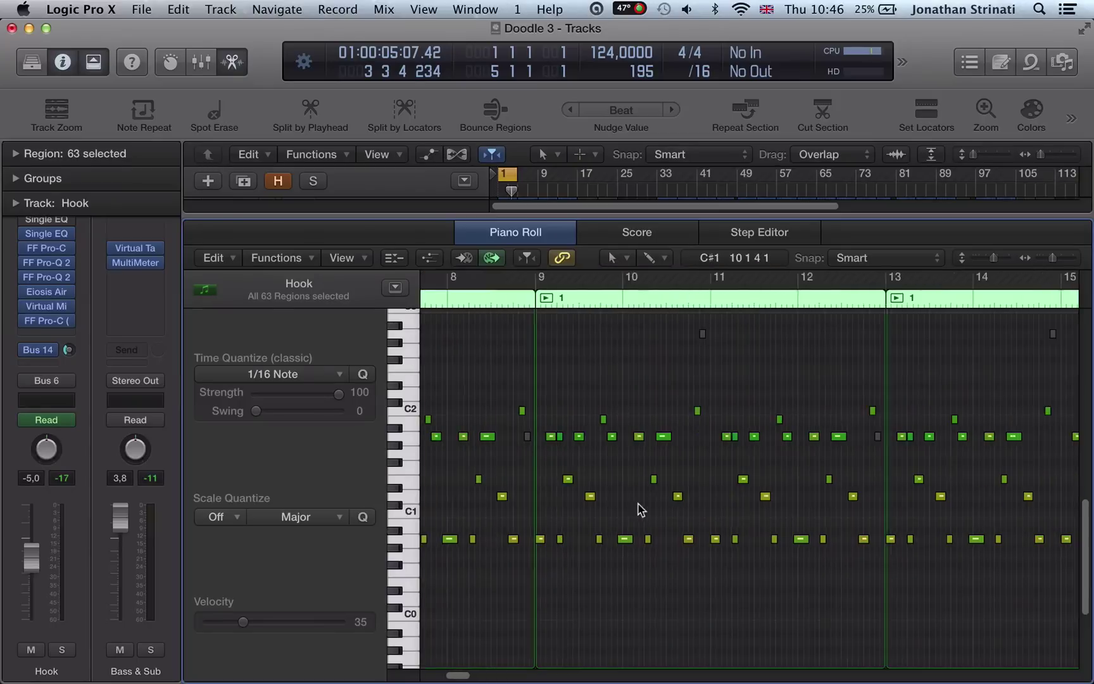
pyautogui.hscroll(-15, 644, 506)
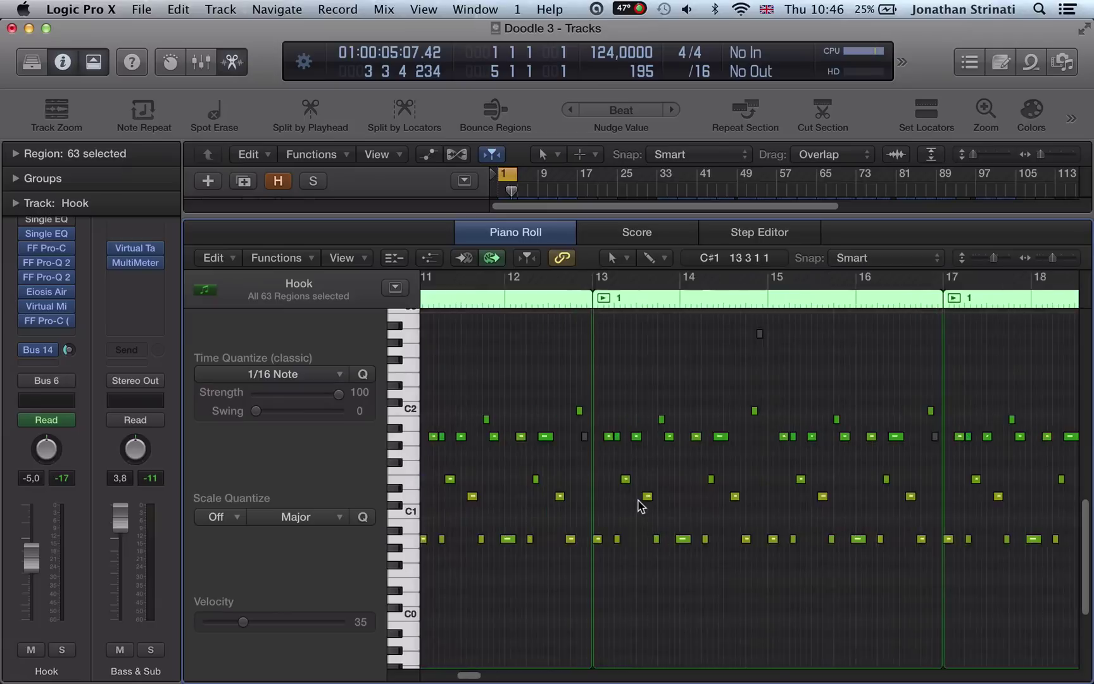
# Step: Select the D1 note in bar 1 and all following notes of the same pitch, and check the selection across the regions during playback
pyautogui.click(483, 496)
pyautogui.moveTo(483, 499)
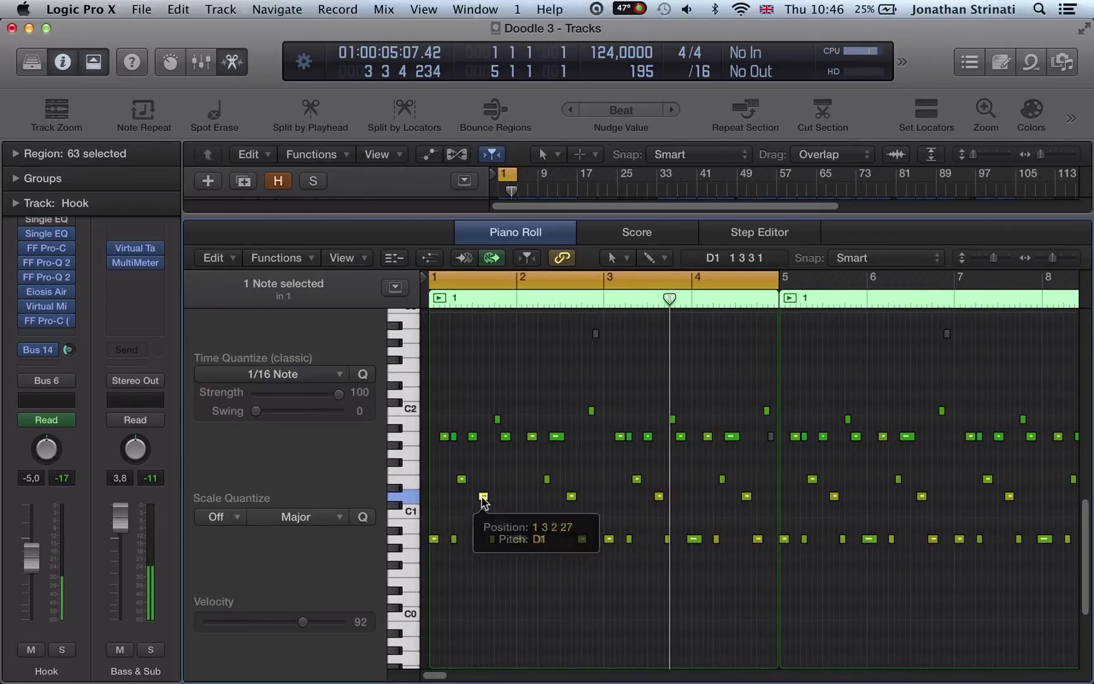
pyautogui.hscroll(5, 496, 500)
pyautogui.hscroll(-6, 496, 499)
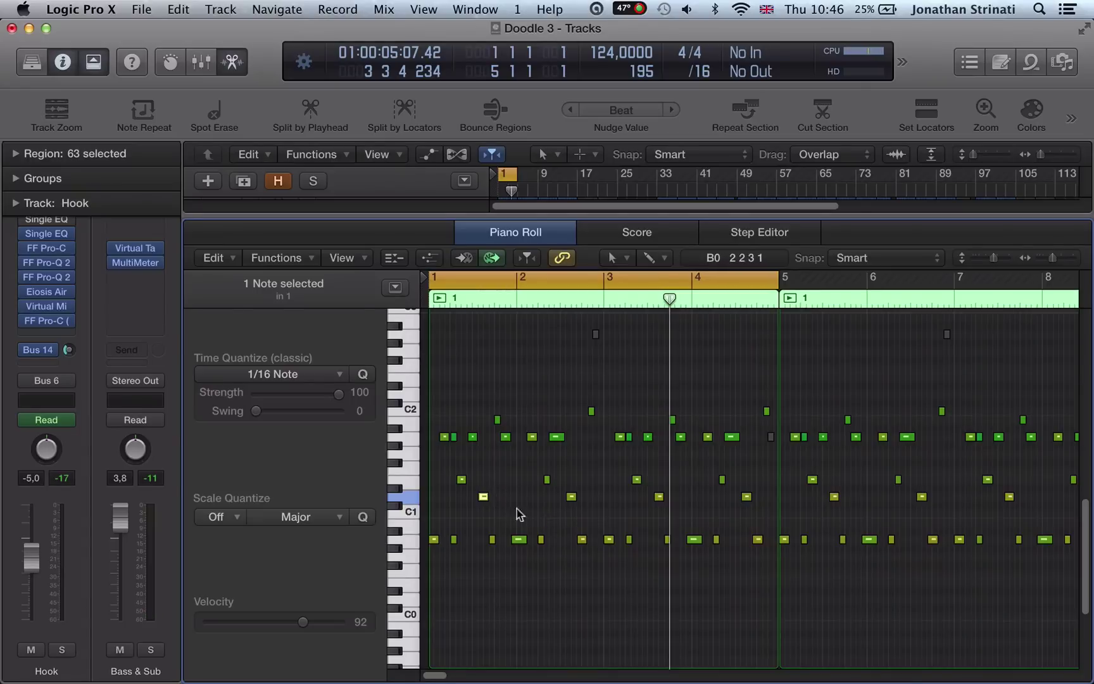
pyautogui.press('Return')
pyautogui.click(223, 265)
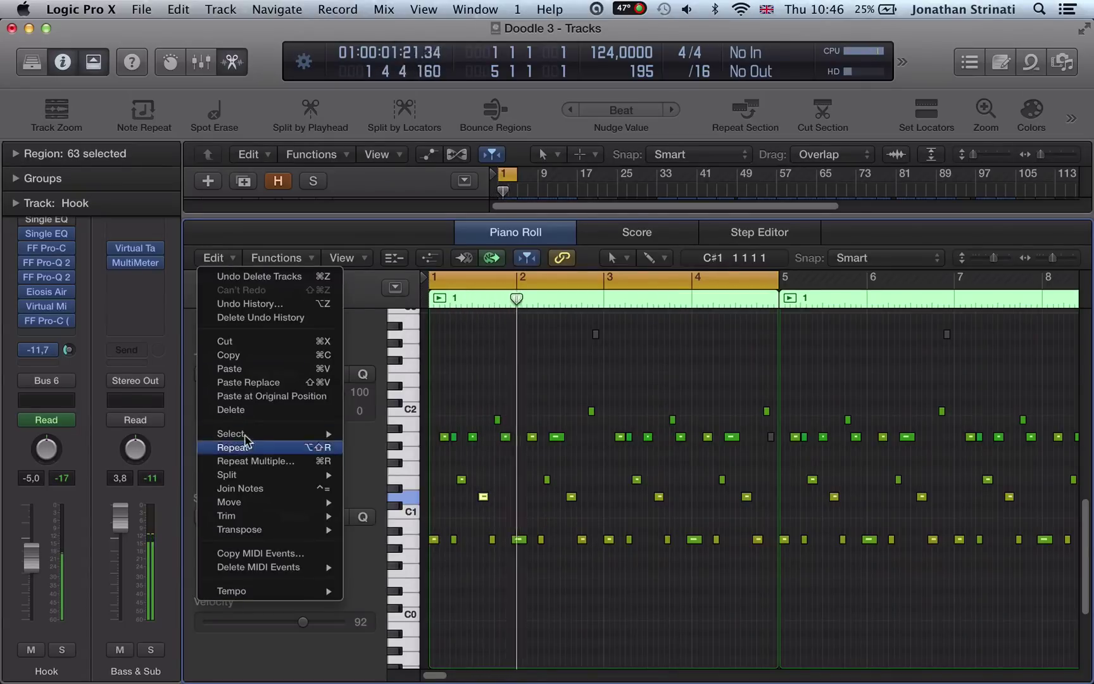
pyautogui.moveTo(283, 433)
pyautogui.click(380, 395)
pyautogui.hscroll(20, 609, 542)
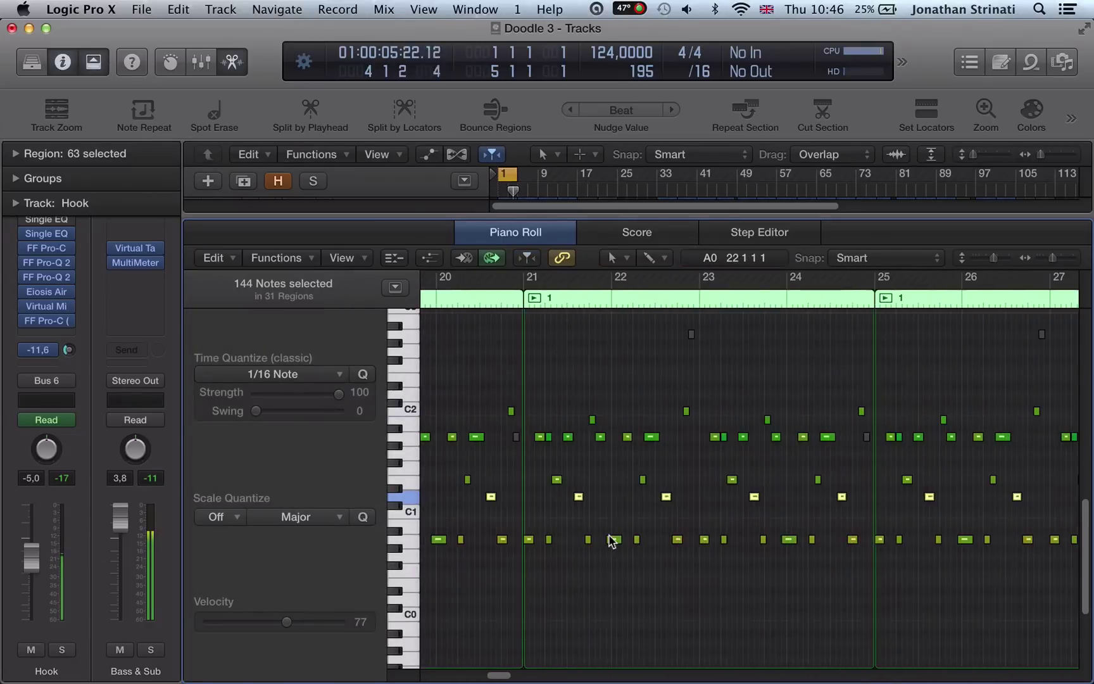
pyautogui.hscroll(20, 609, 537)
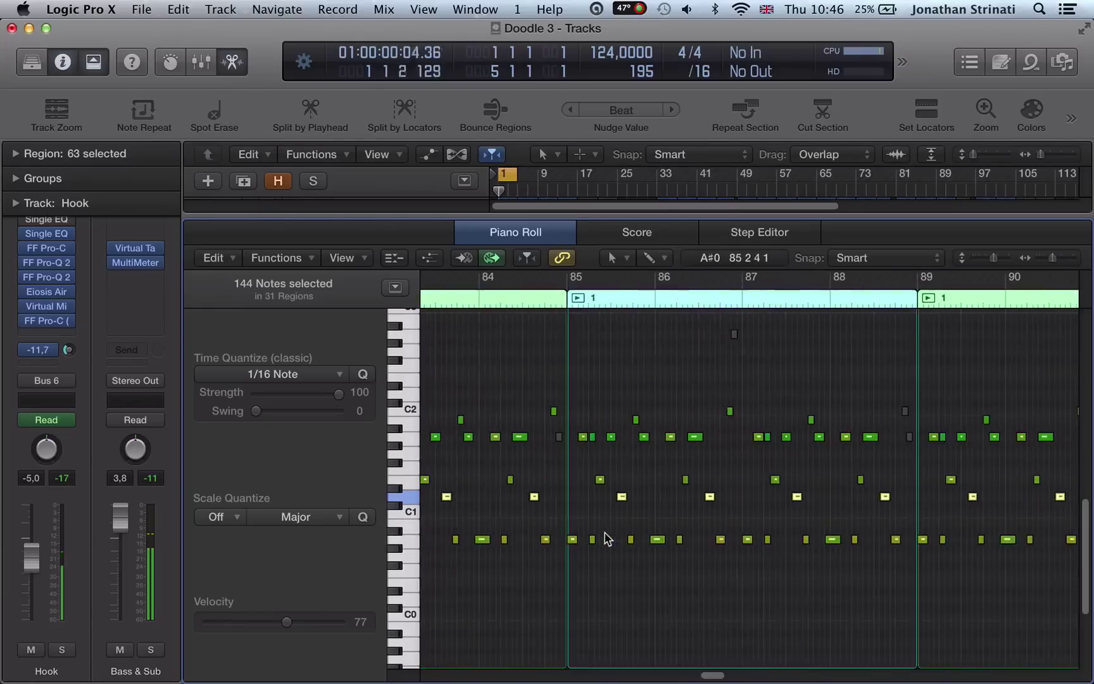
pyautogui.hscroll(-20, 603, 539)
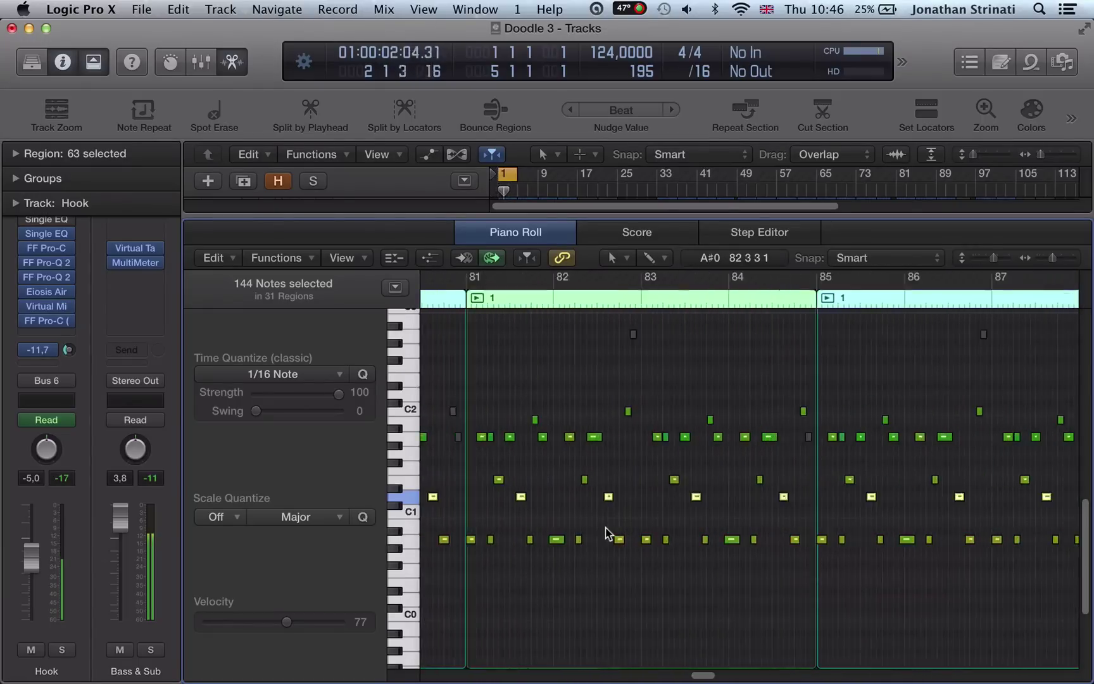
pyautogui.hscroll(-20, 607, 534)
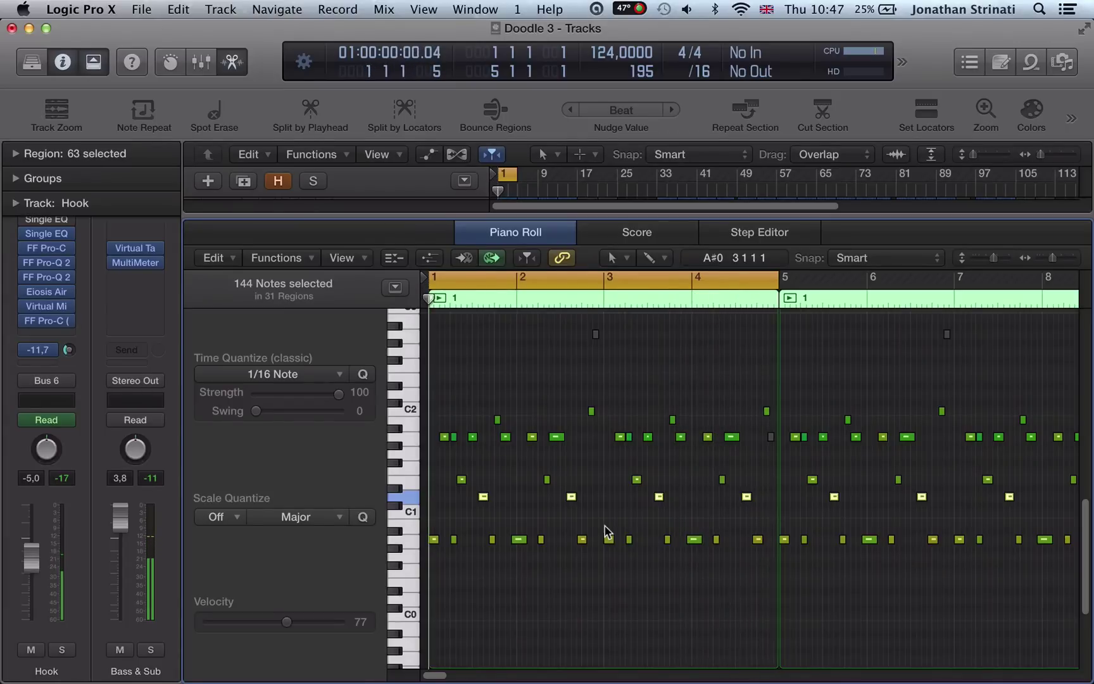
# Step: Close the Piano Roll, look over the selected Hook regions along the arrangement, and select a single region instead
pyautogui.press('p')
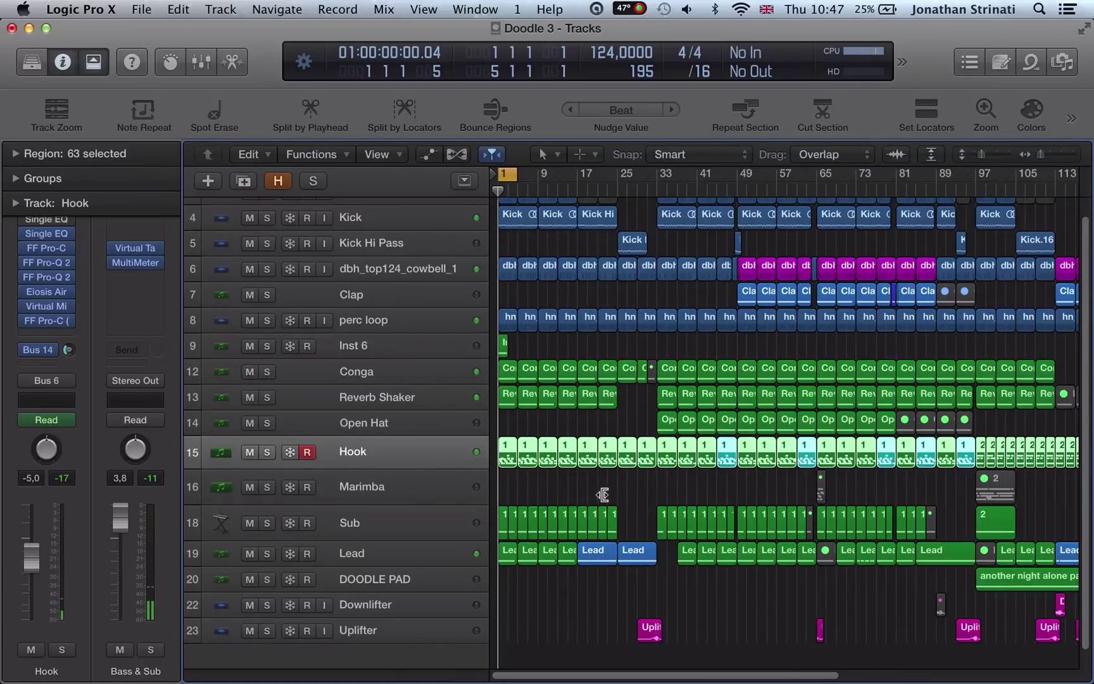
pyautogui.hscroll(20, 516, 463)
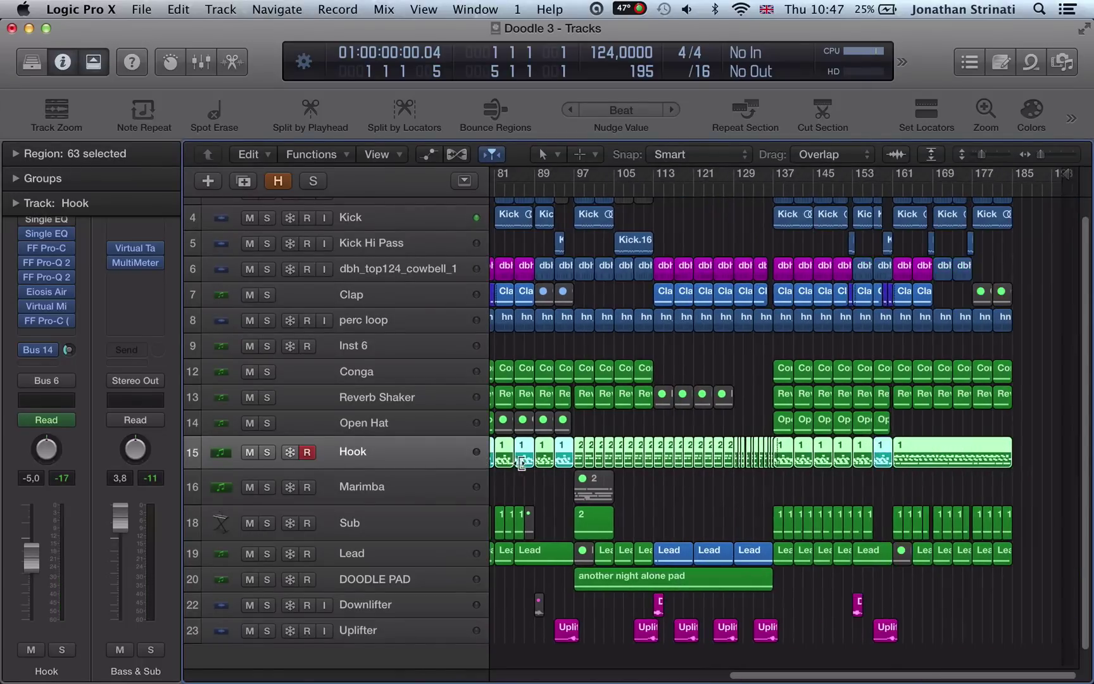
pyautogui.click(644, 479)
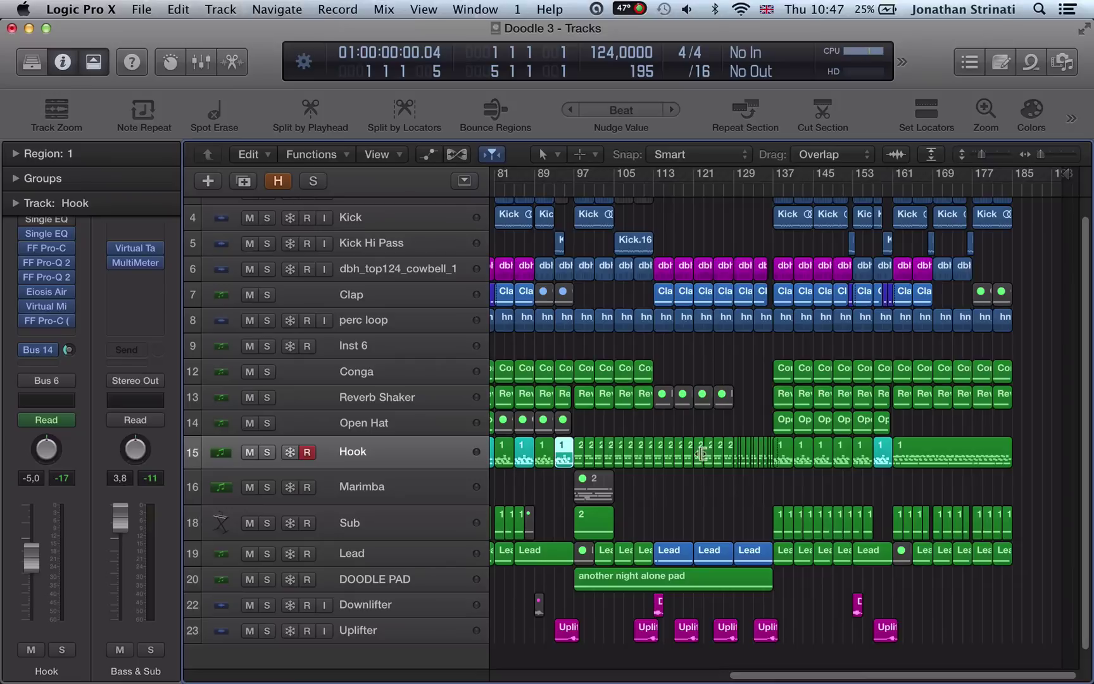
pyautogui.hscroll(-2, 845, 455)
pyautogui.hscroll(-20, 626, 456)
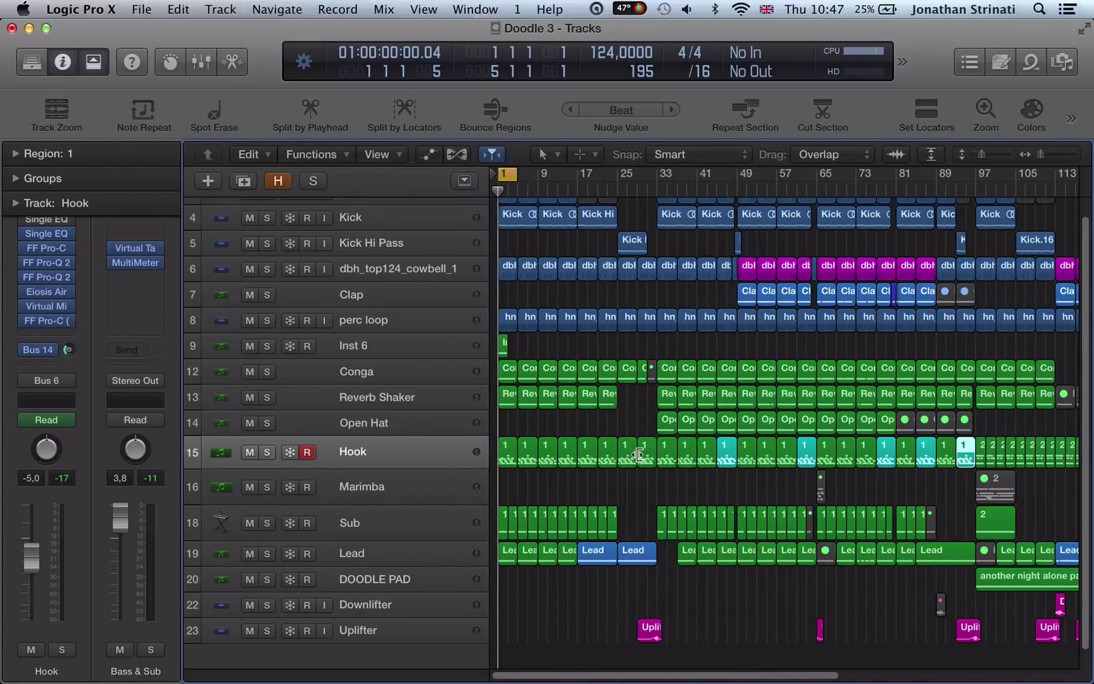
# Step: Open the first Hook region in the Piano Roll, start playback, and select its muted notes
pyautogui.doubleClick(505, 458)
pyautogui.press('space')
pyautogui.click(232, 260)
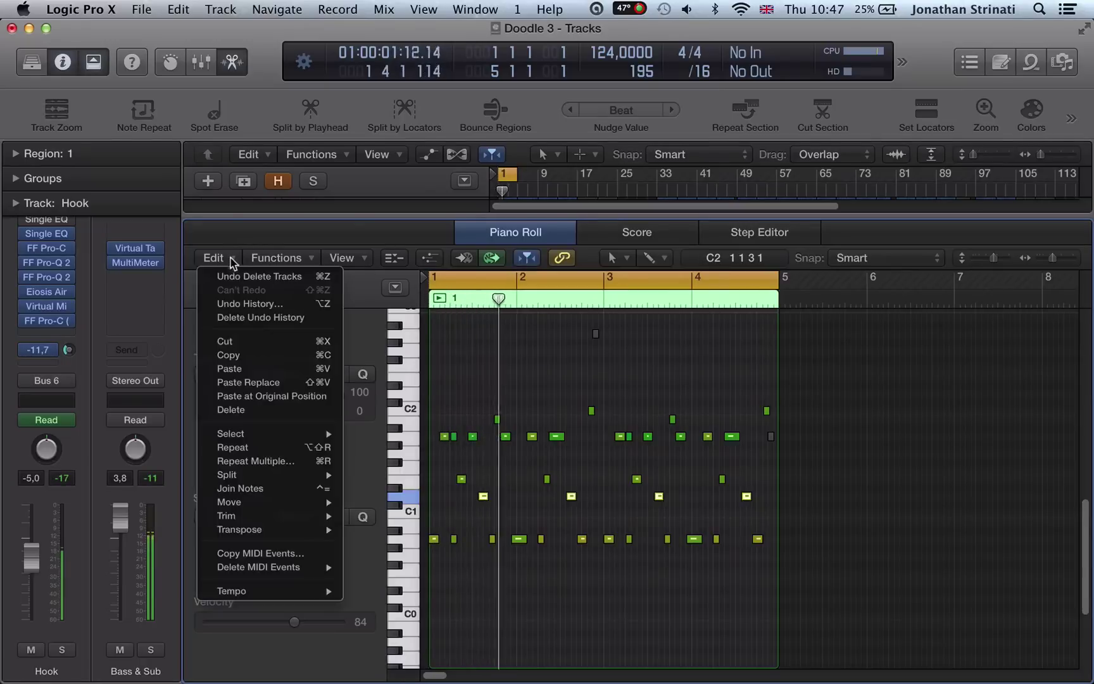
pyautogui.moveTo(218, 434)
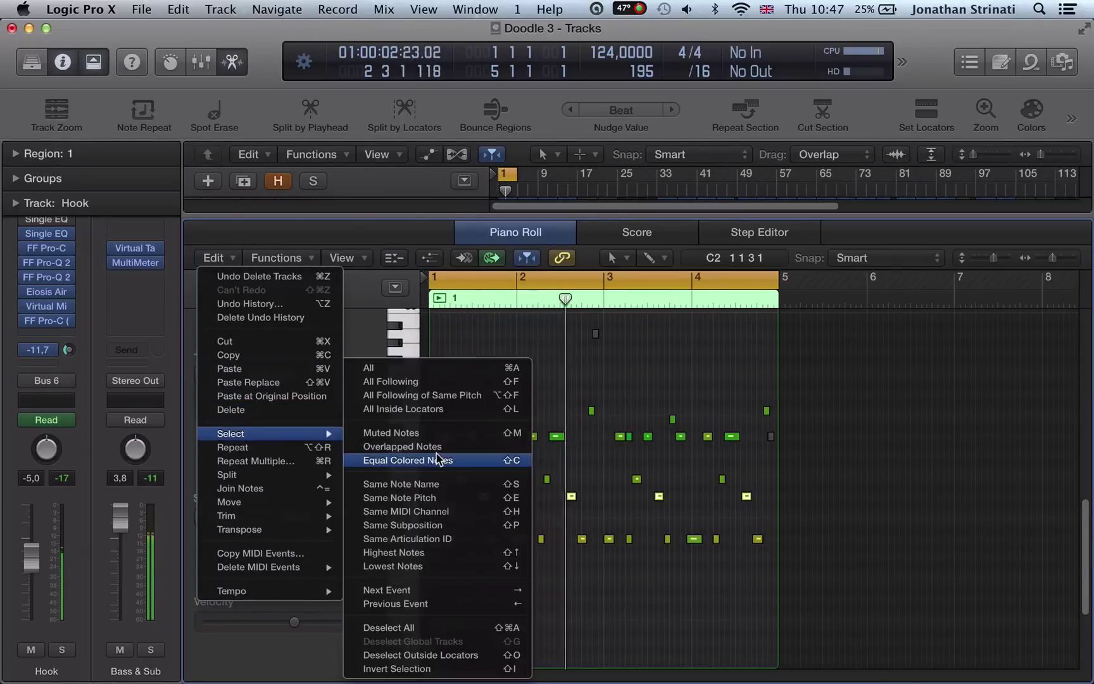
pyautogui.click(406, 437)
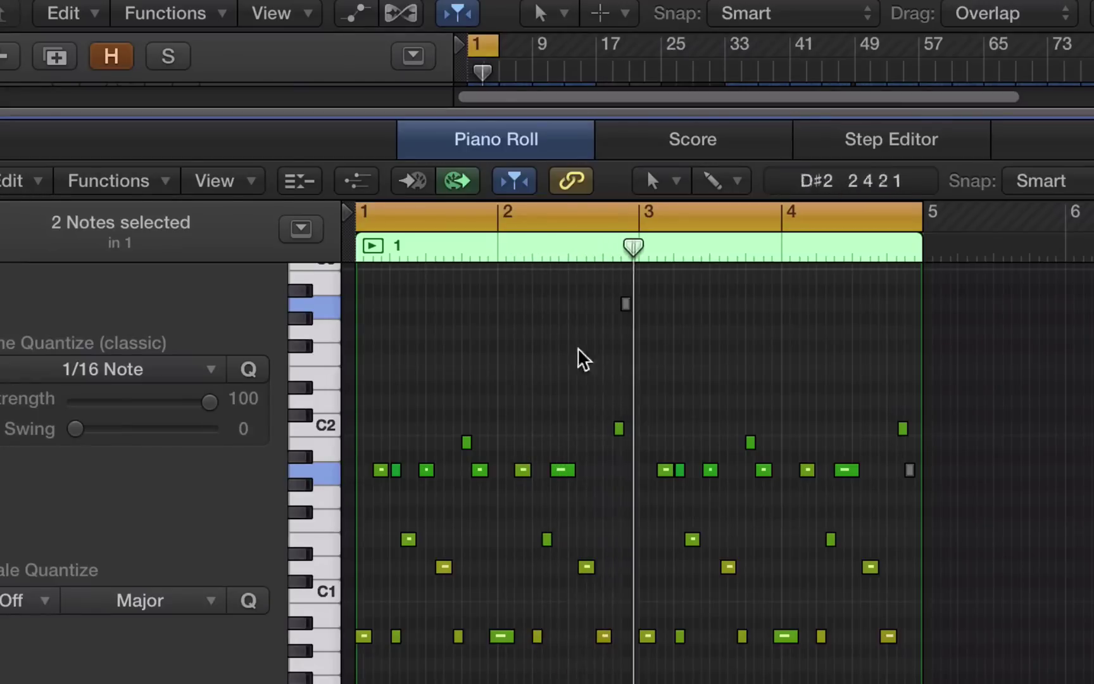
# Step: Delete the selected muted notes, undo the deletion, and clear the note selection
pyautogui.press('Delete')
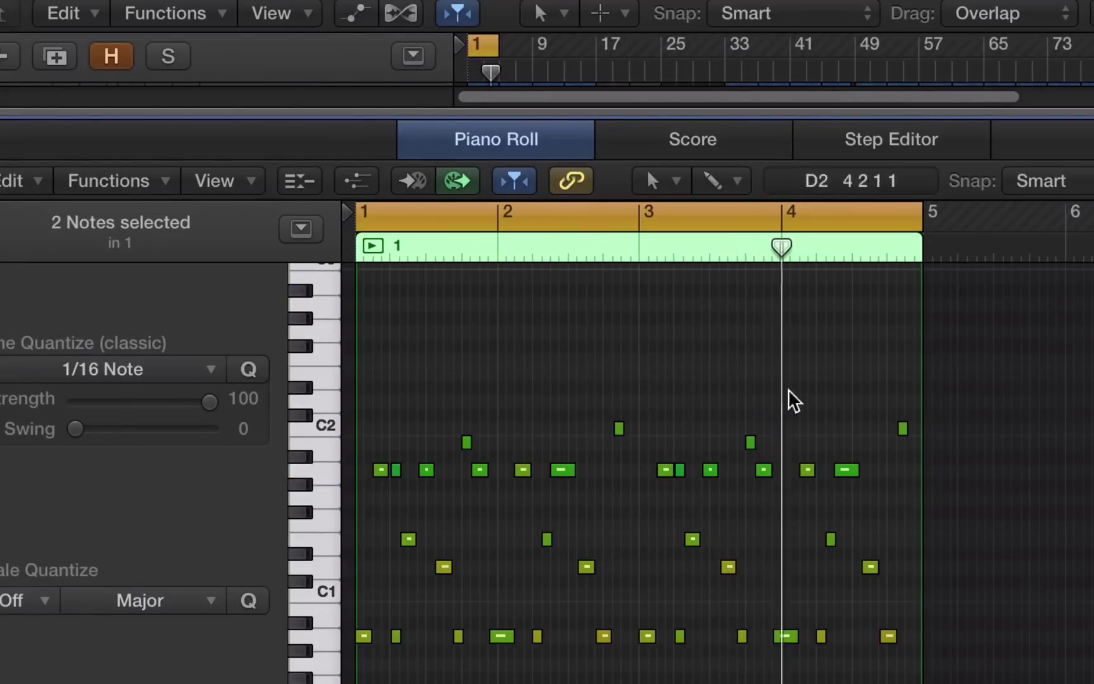
pyautogui.press('super+z')
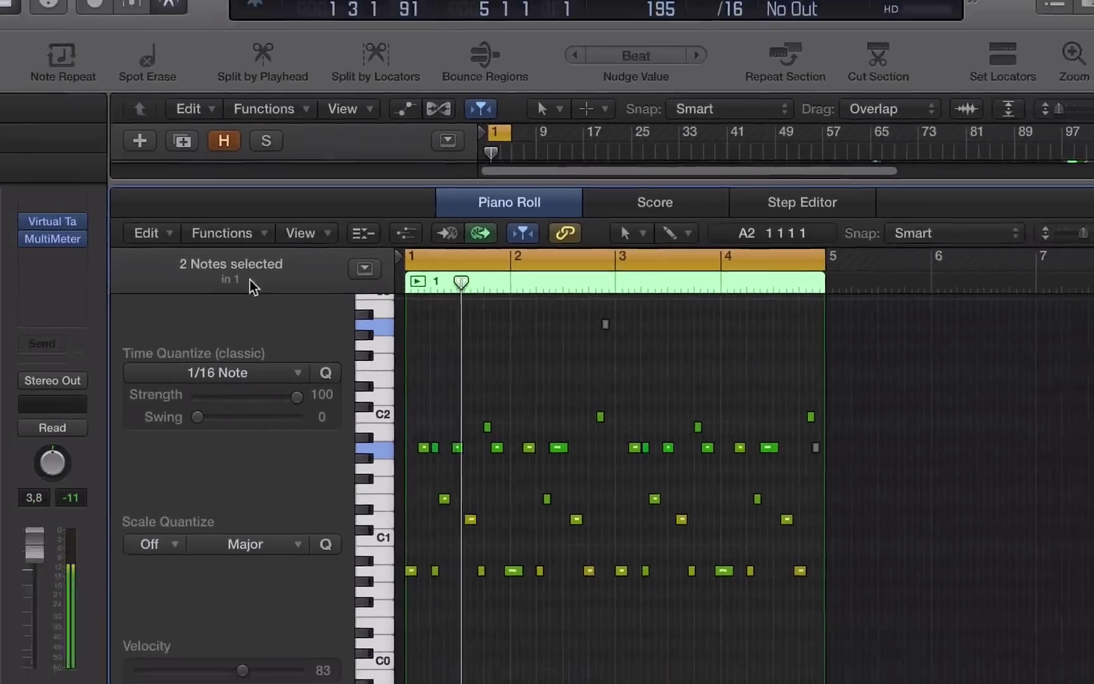
pyautogui.click(641, 356)
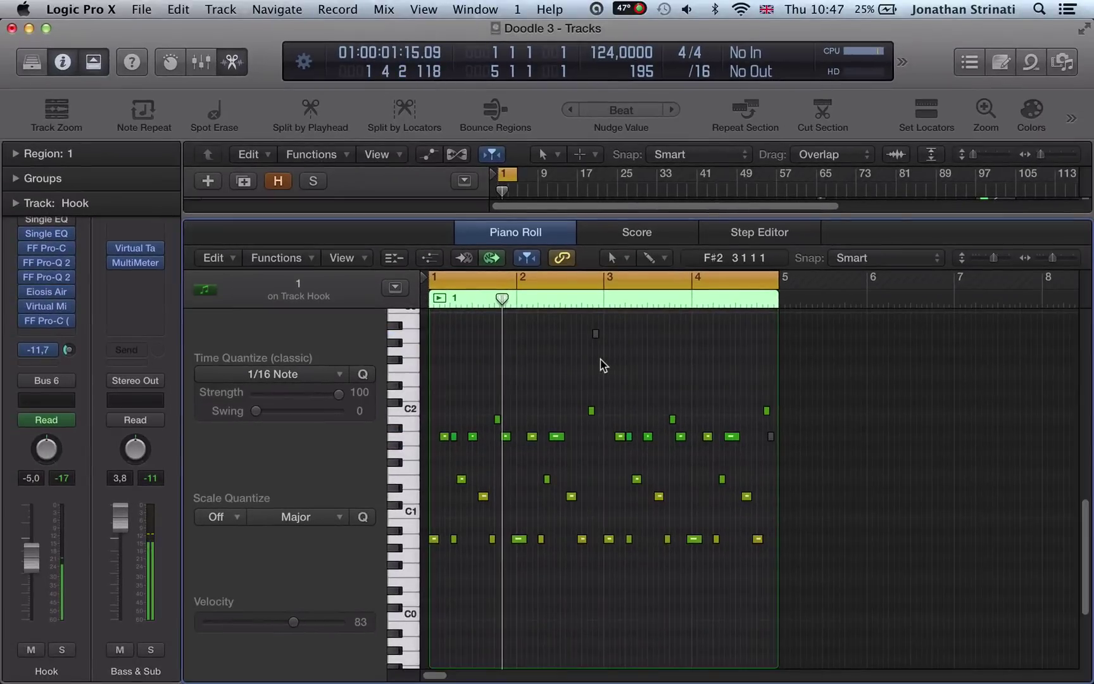
# Step: Select all regions on the Hook track and open them together in the Piano Roll
pyautogui.press('e')
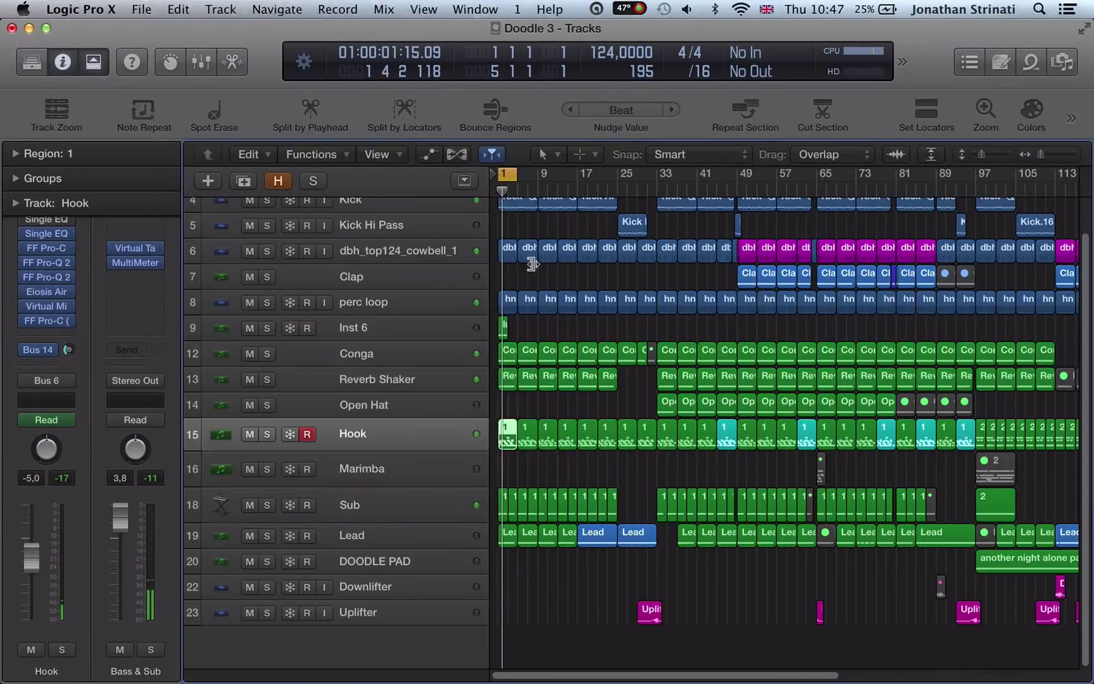
pyautogui.click(413, 423)
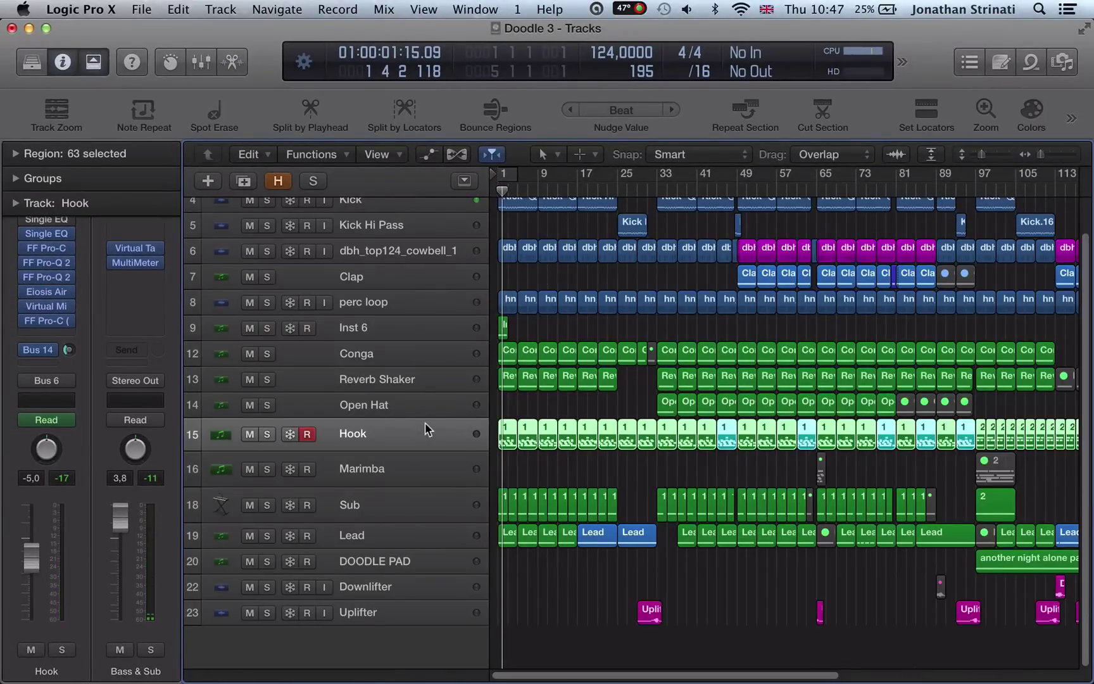
pyautogui.press('e')
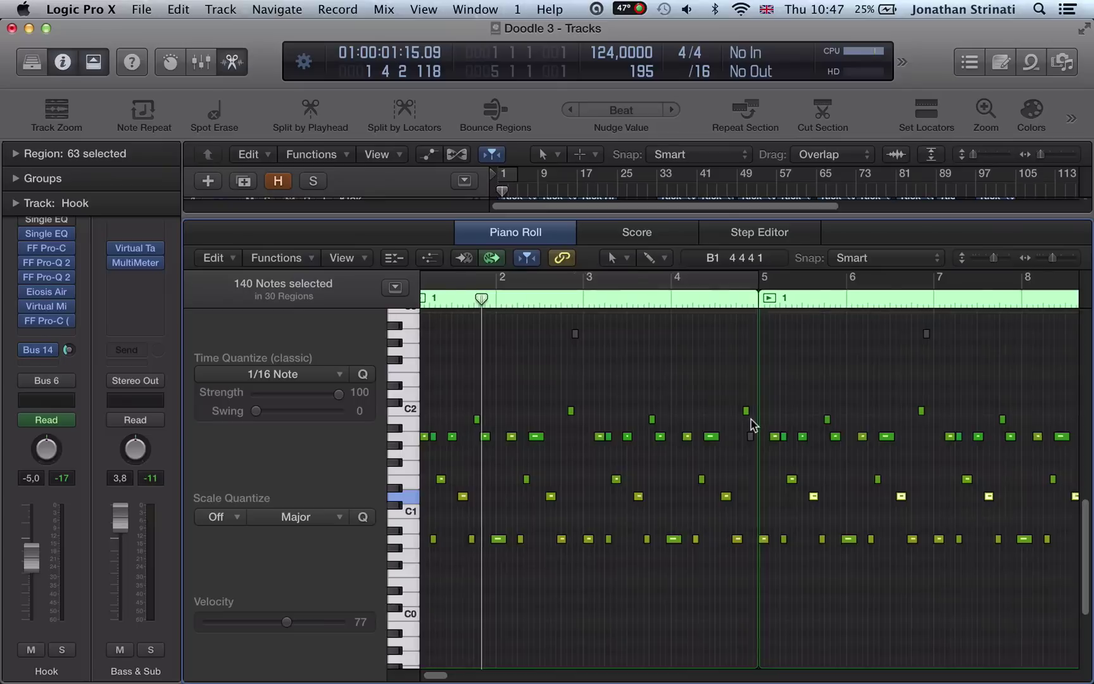
pyautogui.hscroll(2, 774, 427)
pyautogui.hscroll(-3, 892, 425)
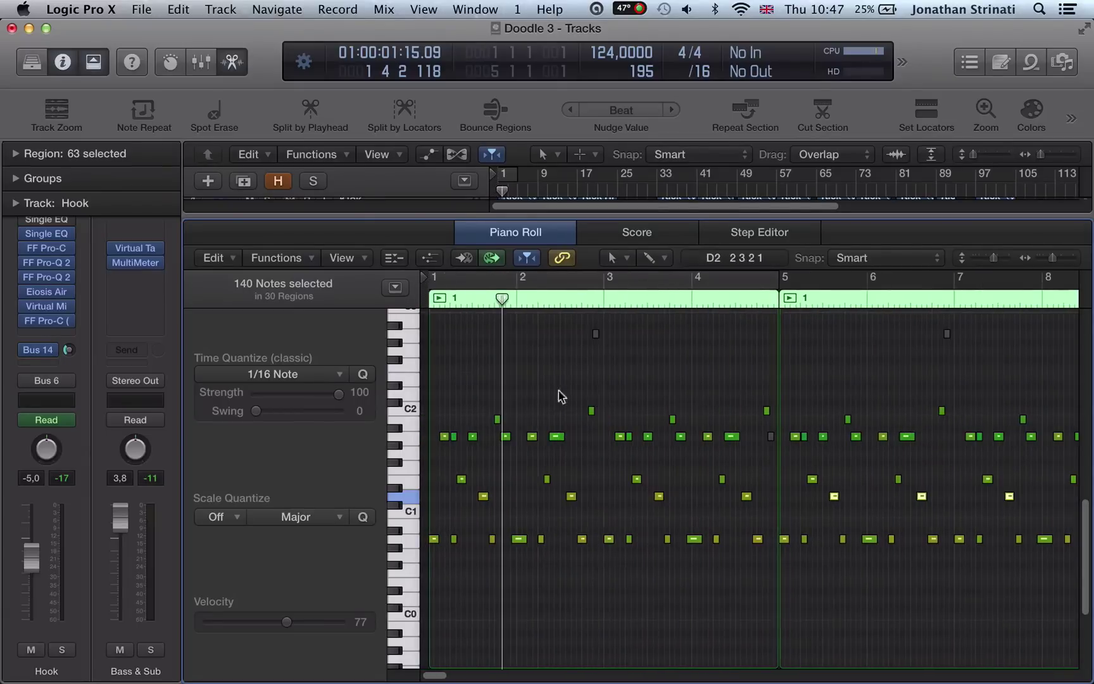
# Step: Select the muted notes in all Hook regions and check the selection through the following bars
pyautogui.click(213, 261)
pyautogui.moveTo(234, 434)
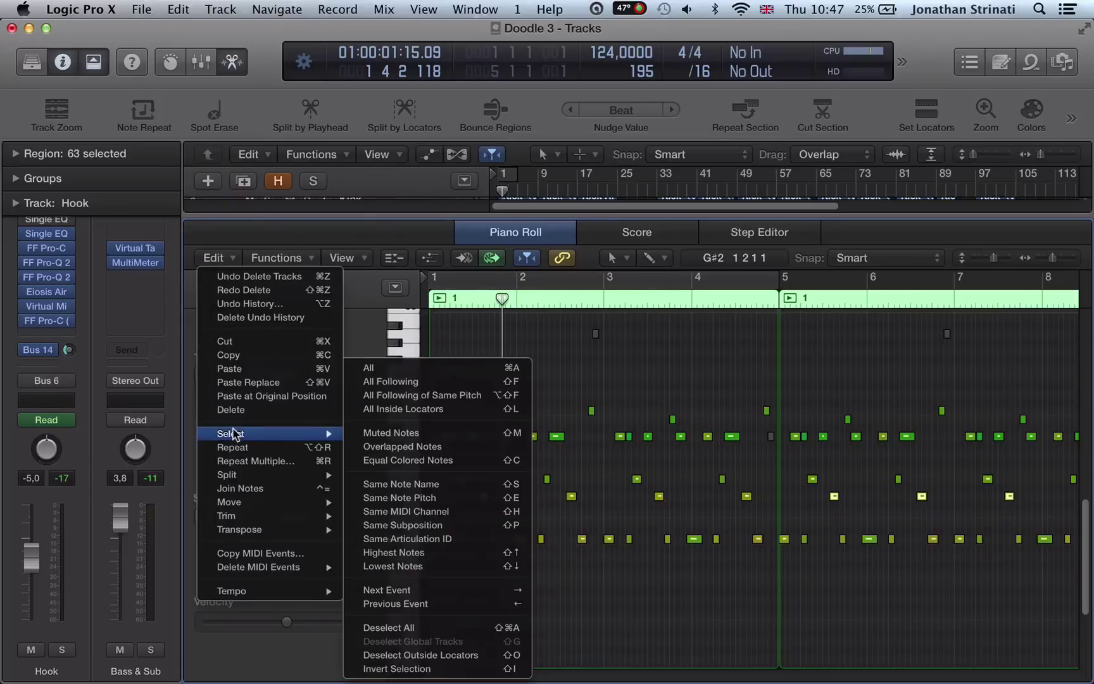
pyautogui.click(429, 434)
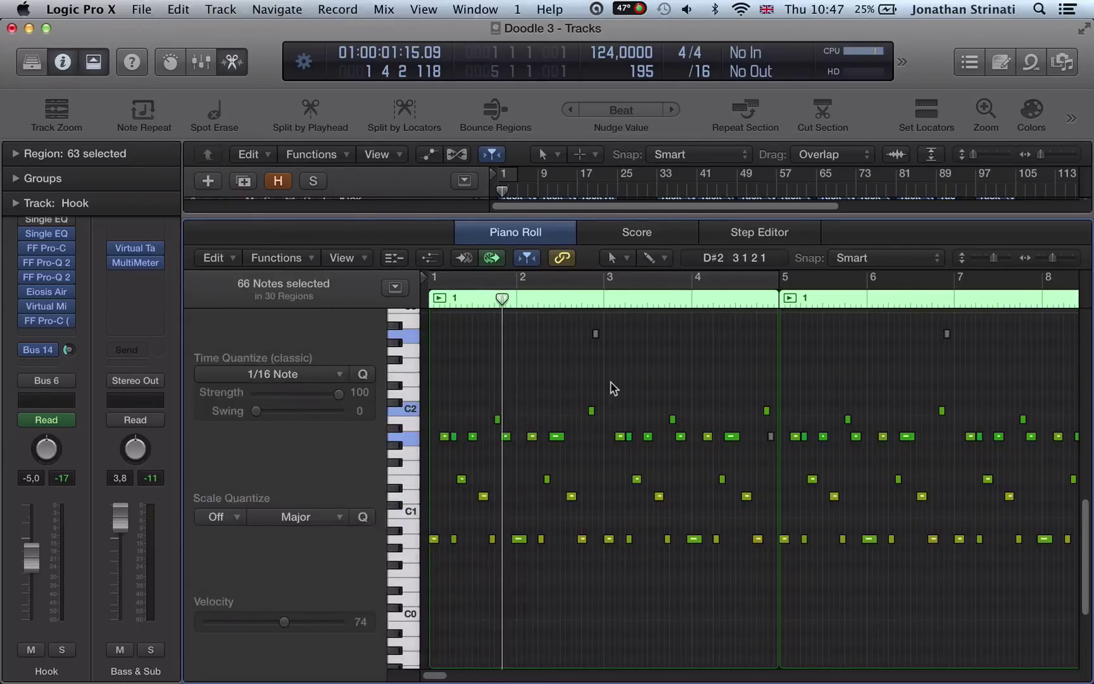
pyautogui.hscroll(5, 614, 388)
pyautogui.hscroll(7, 792, 393)
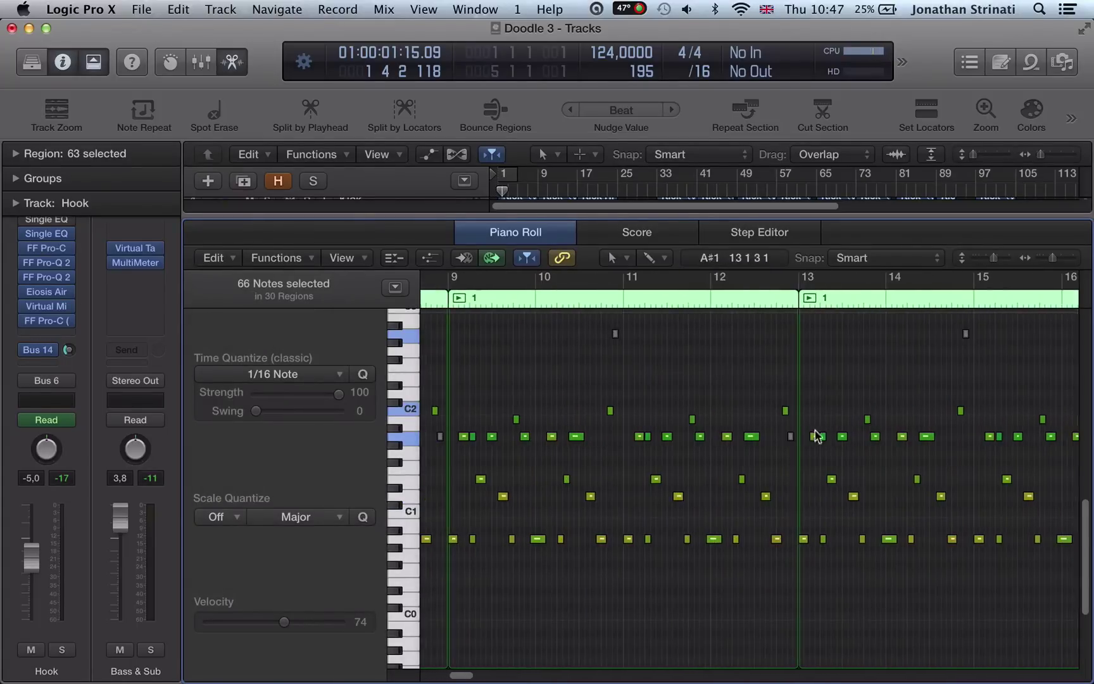
pyautogui.hscroll(8, 953, 374)
pyautogui.hscroll(-20, 646, 383)
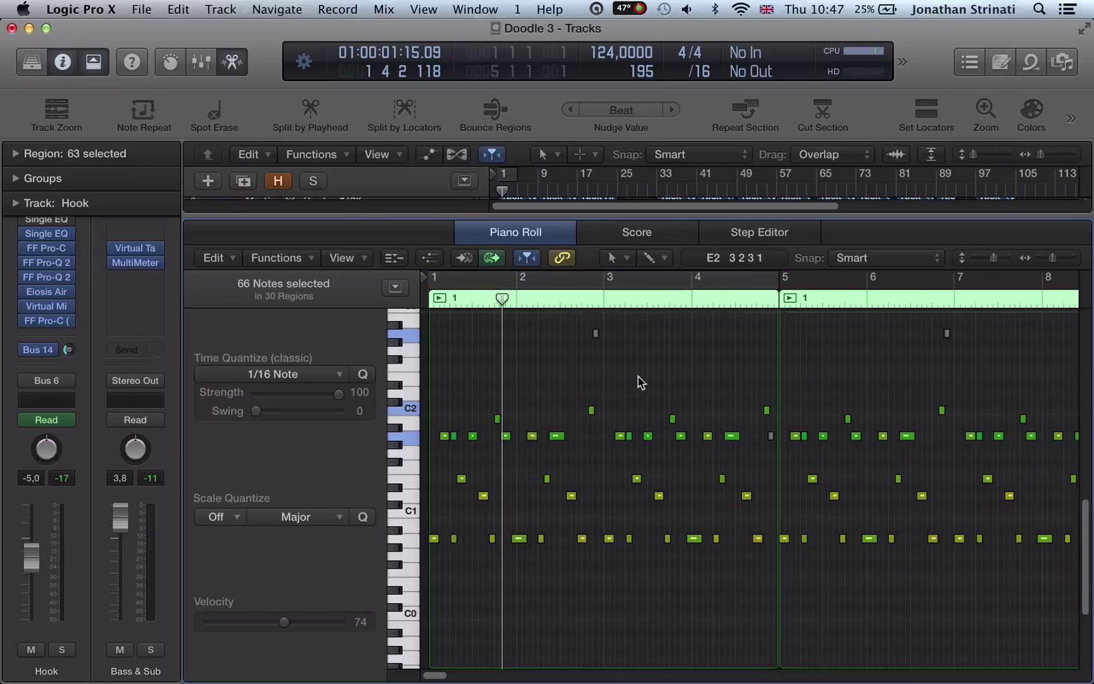
# Step: Try Equal Colored Notes with the muted notes selected, clear the note selection, and resume playback
pyautogui.click(221, 261)
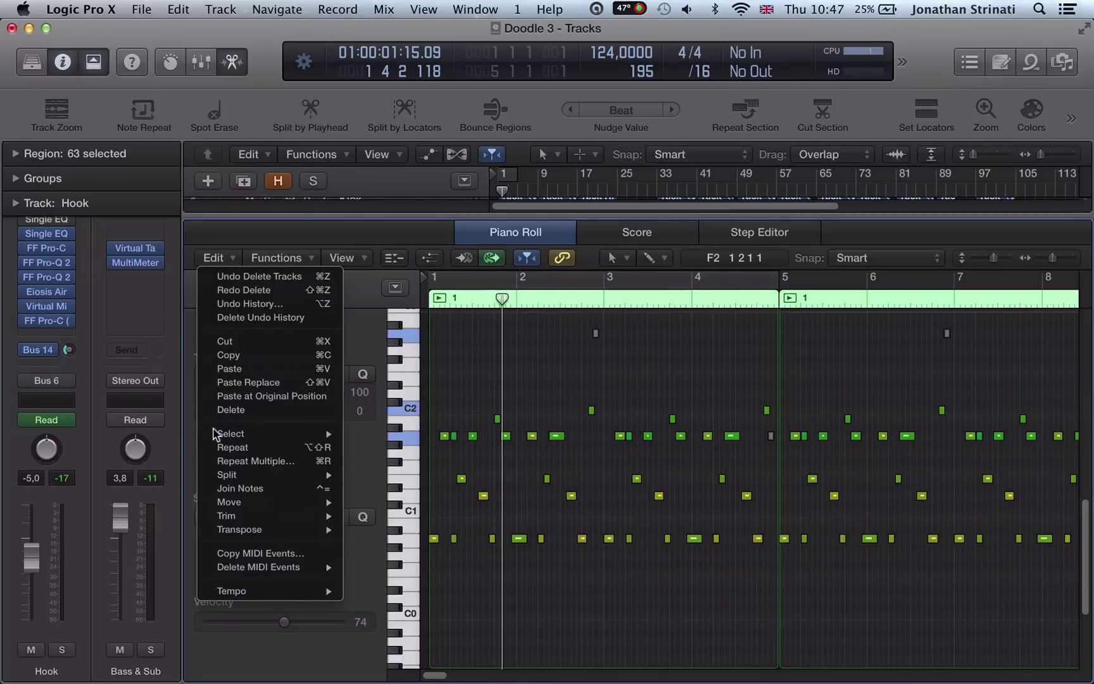
pyautogui.moveTo(215, 434)
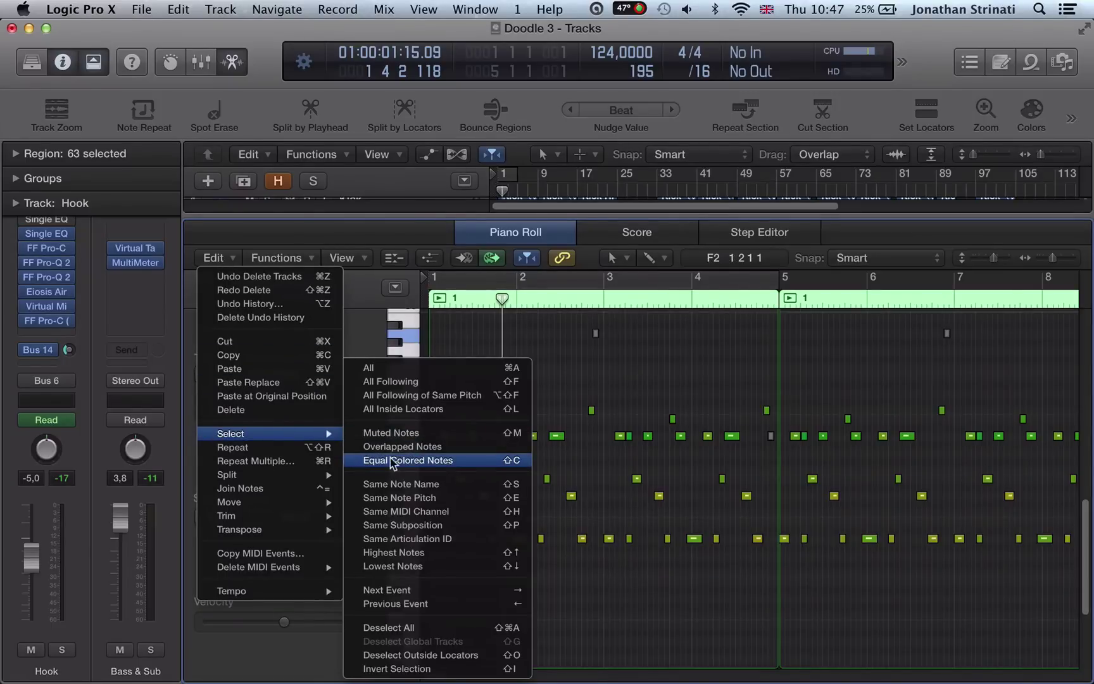
pyautogui.click(440, 462)
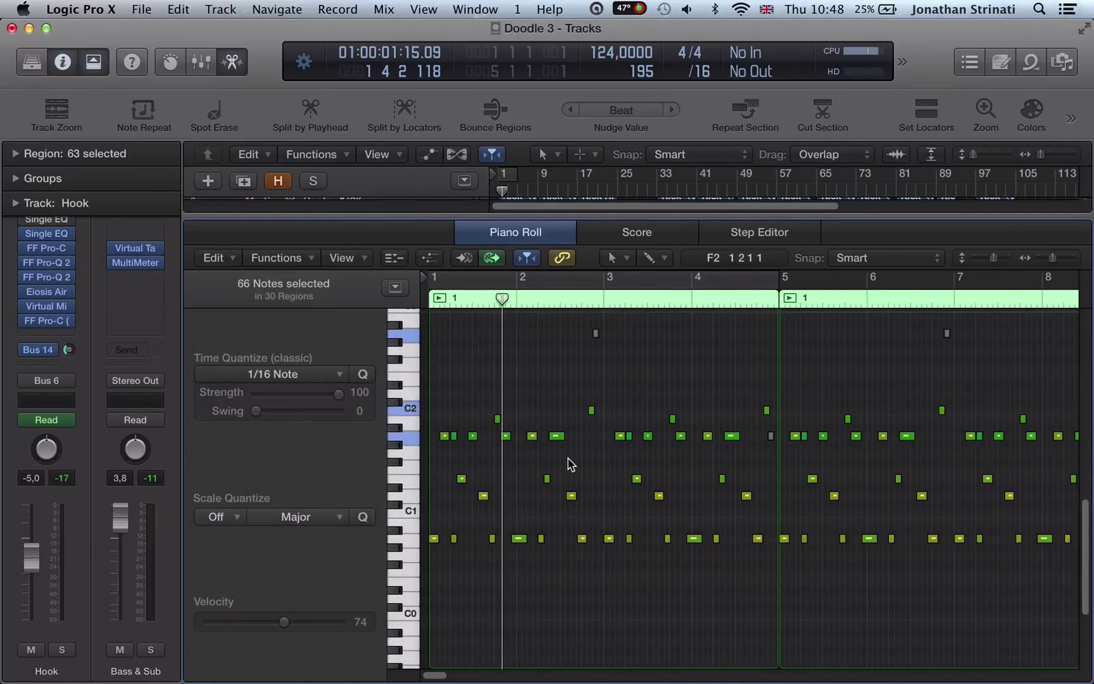
pyautogui.click(594, 549)
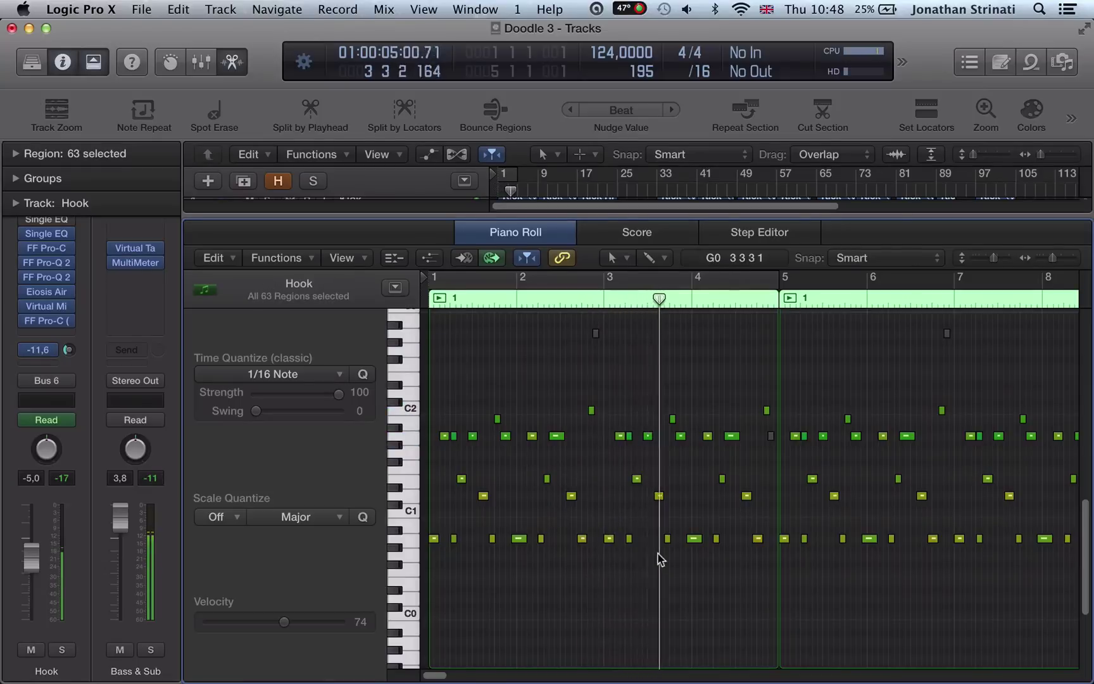
# Step: Select the D1 note in bar 3 and extend the selection to all equal colored notes in the Hook regions
pyautogui.scroll(3, 659, 559)
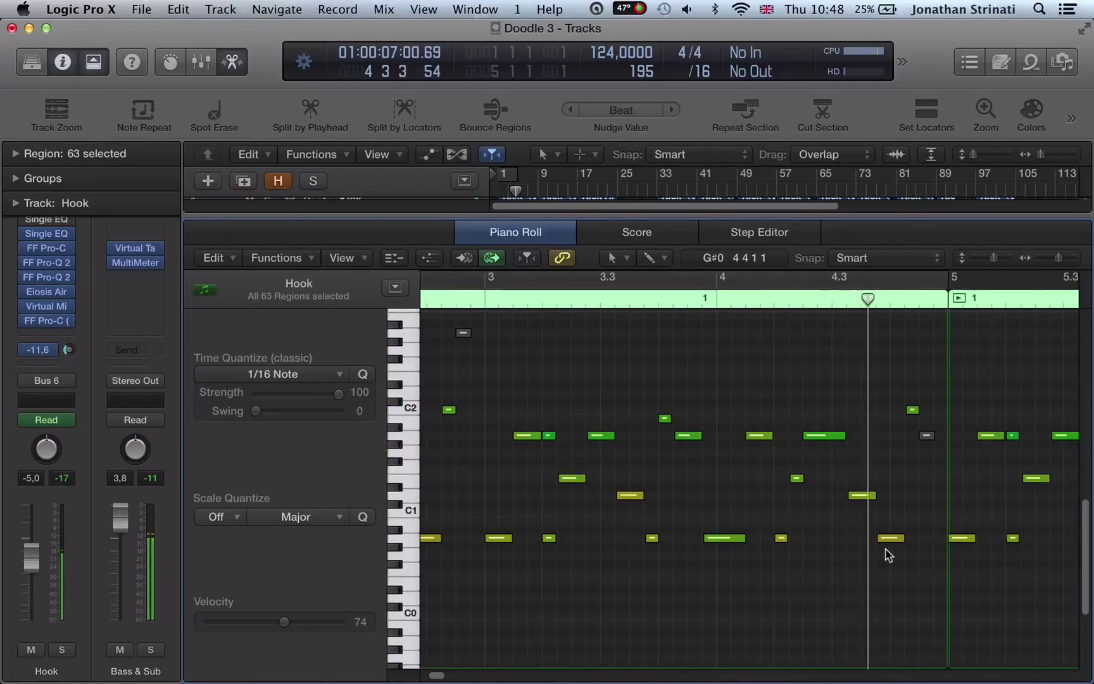
pyautogui.hscroll(5, 874, 555)
pyautogui.hscroll(-5, 580, 549)
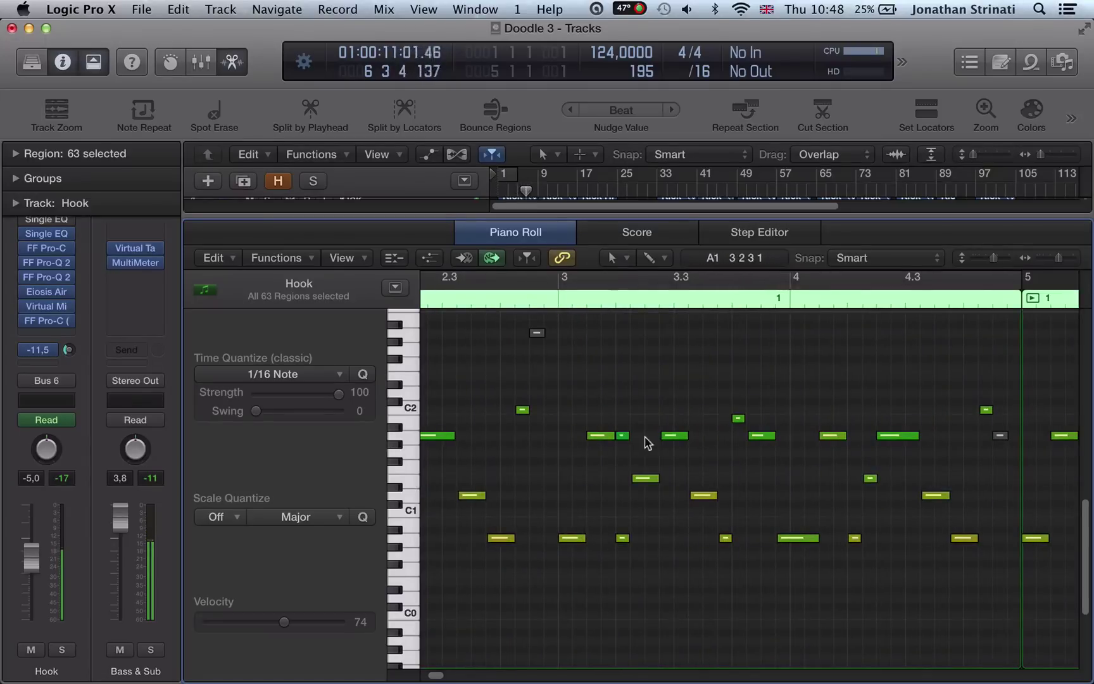
pyautogui.hscroll(3, 647, 453)
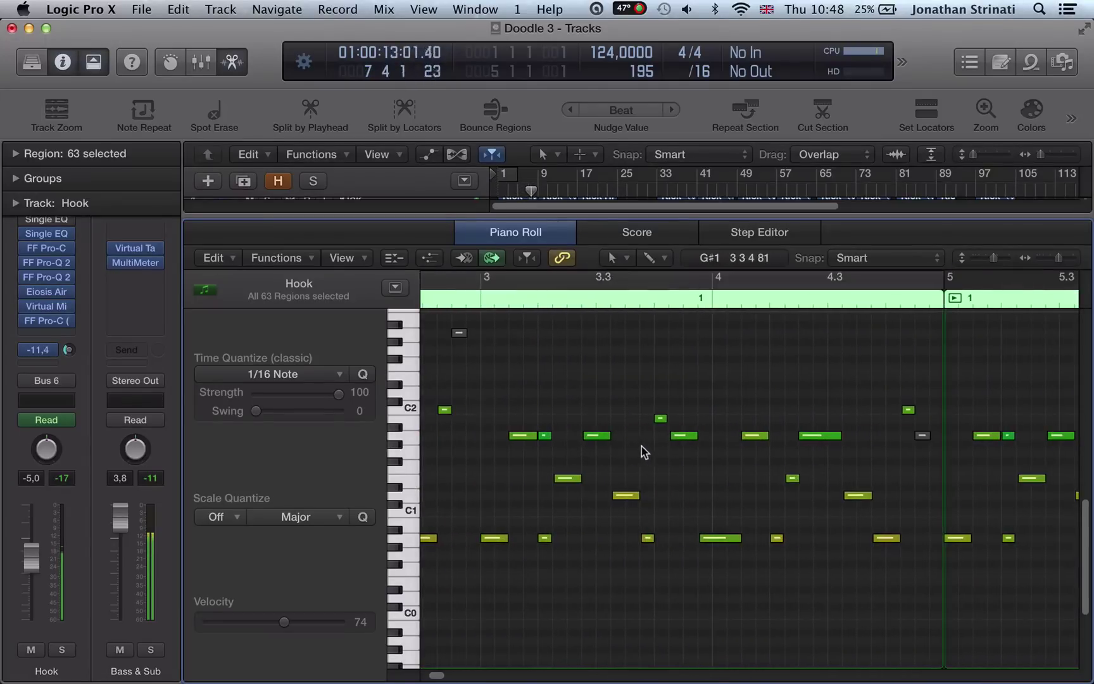
pyautogui.click(626, 497)
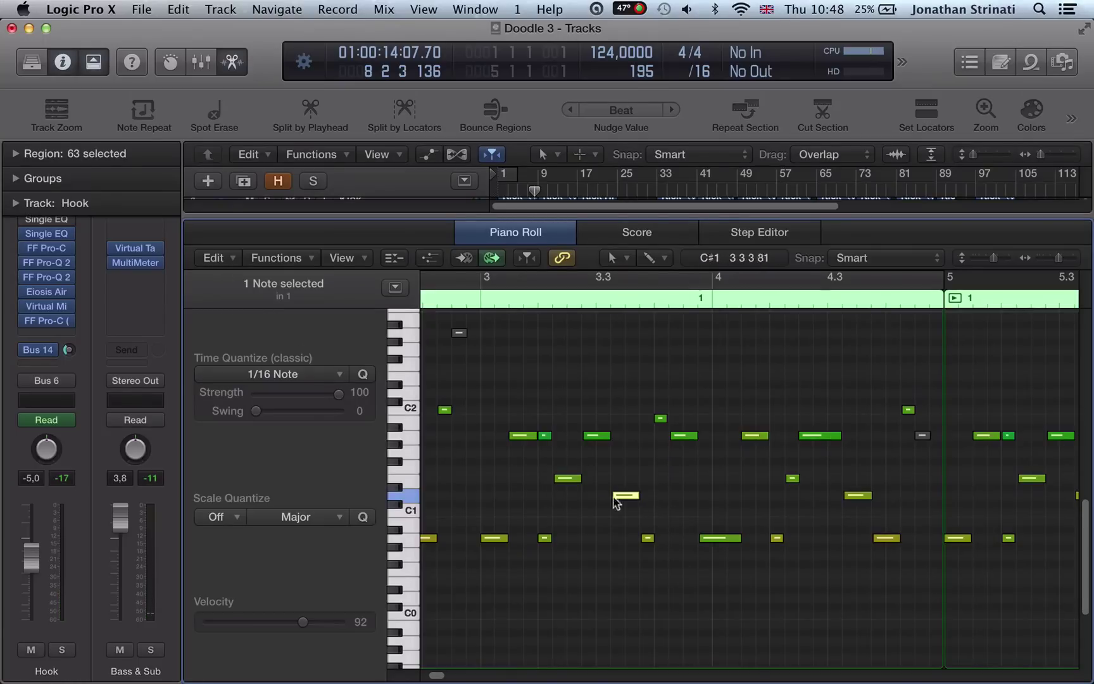
pyautogui.click(238, 261)
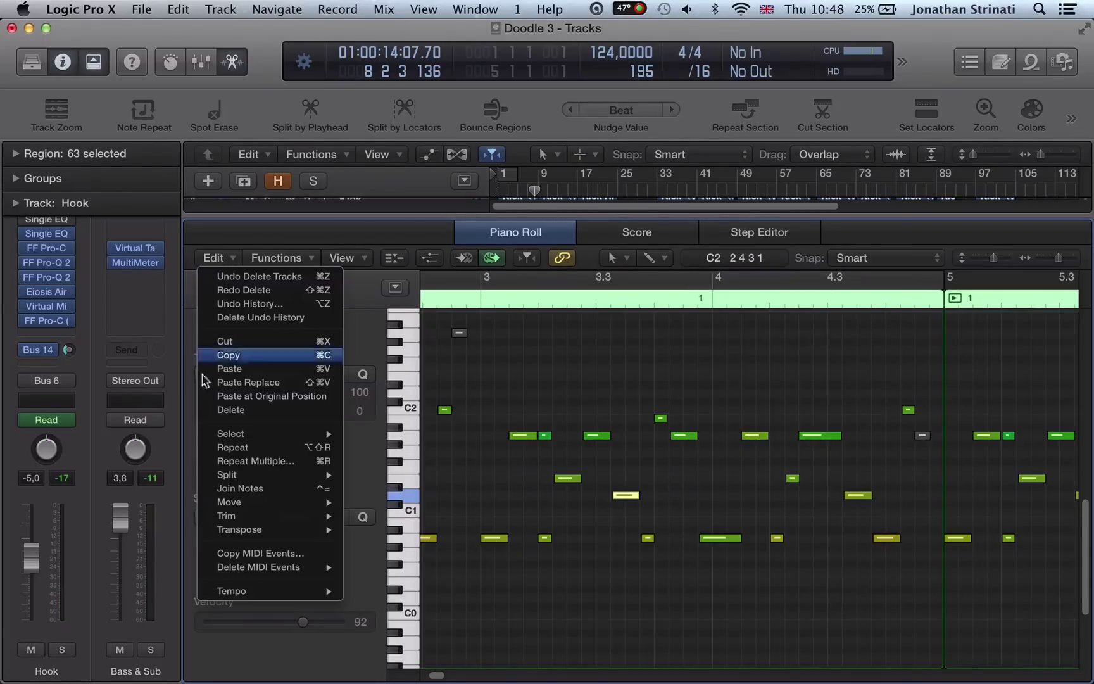
pyautogui.moveTo(273, 433)
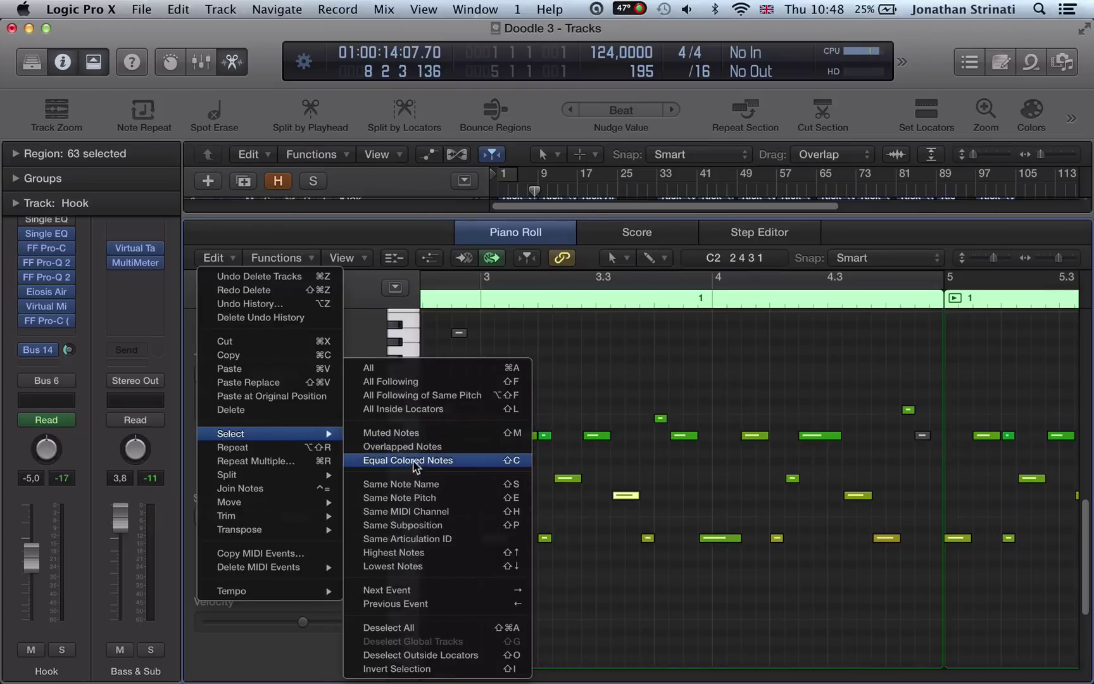
pyautogui.click(416, 461)
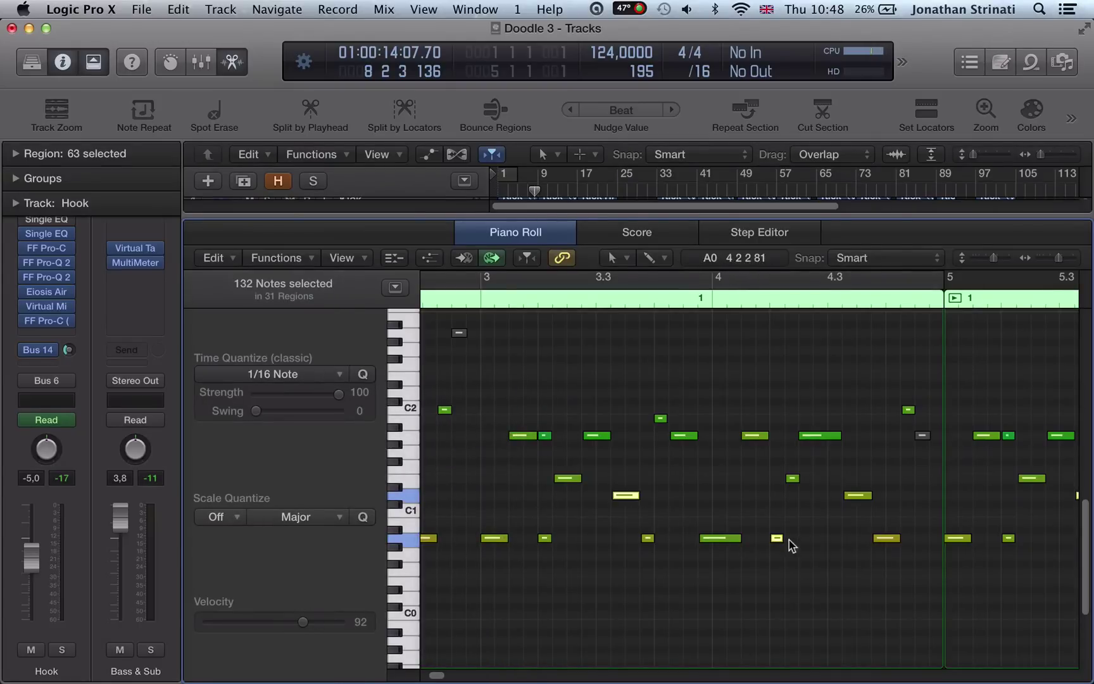
# Step: Show the Note Velocity lane and slightly raise the velocity of the selected equal colored notes in the bar 5 to 8 region
pyautogui.click(425, 260)
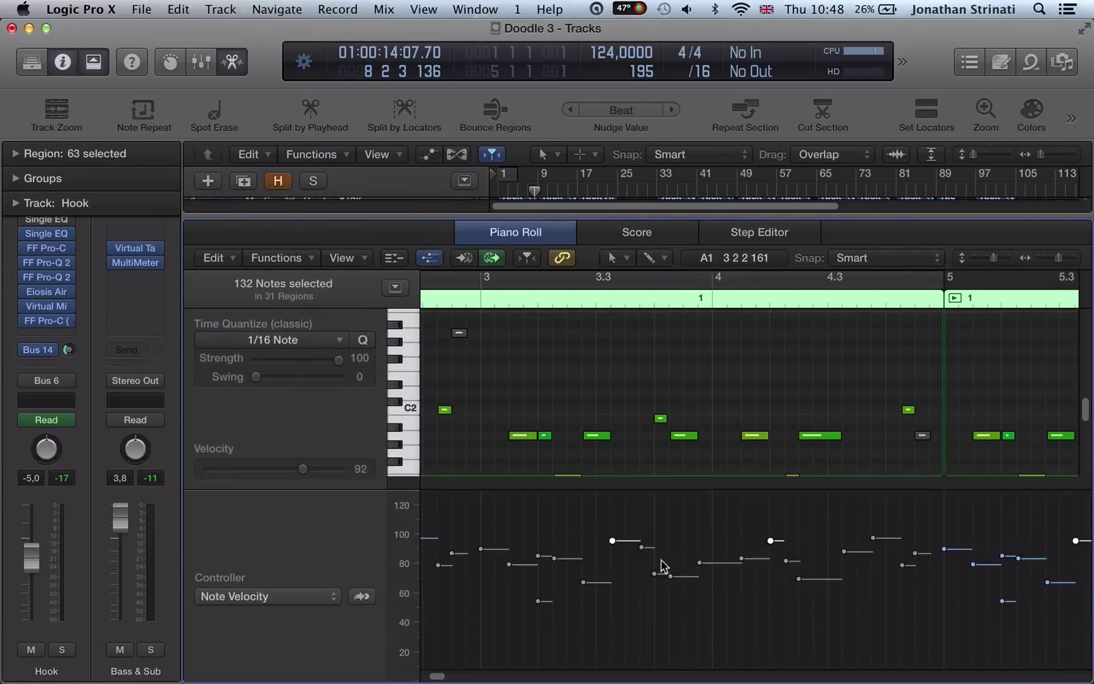
pyautogui.hscroll(10, 661, 534)
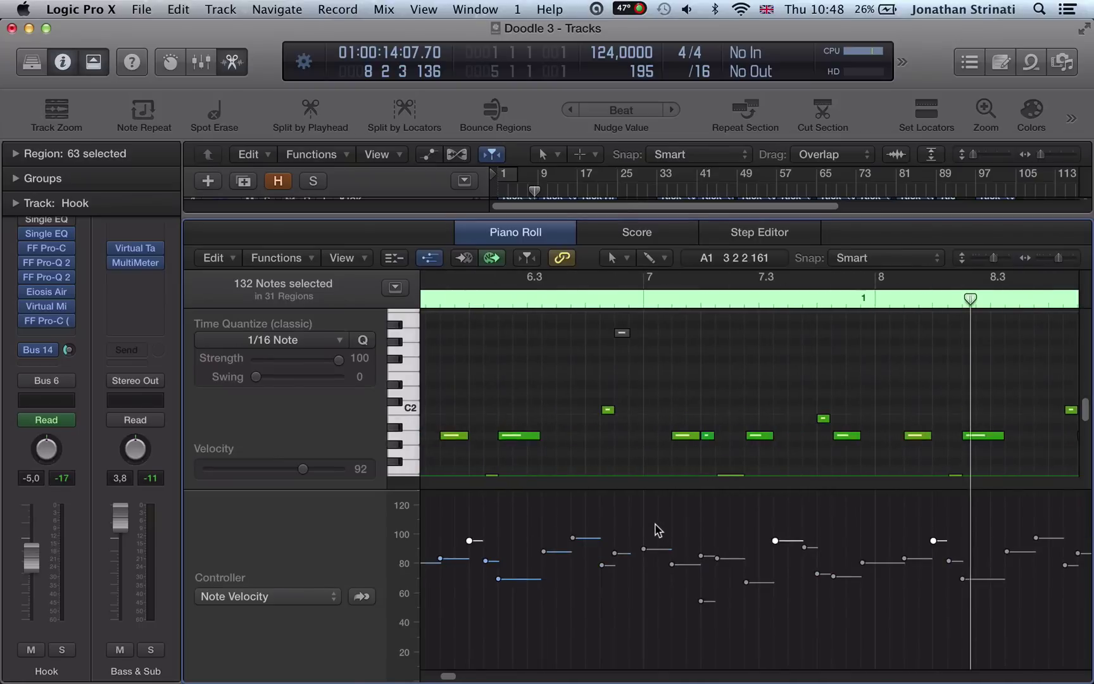
pyautogui.moveTo(776, 542)
pyautogui.mouseDown()
pyautogui.moveTo(775, 525)
pyautogui.moveTo(776, 554)
pyautogui.moveTo(772, 530)
pyautogui.mouseUp()
# Step: Zoom out the velocity lane and check the selected notes' velocities along all Hook regions to the end
pyautogui.press('z')
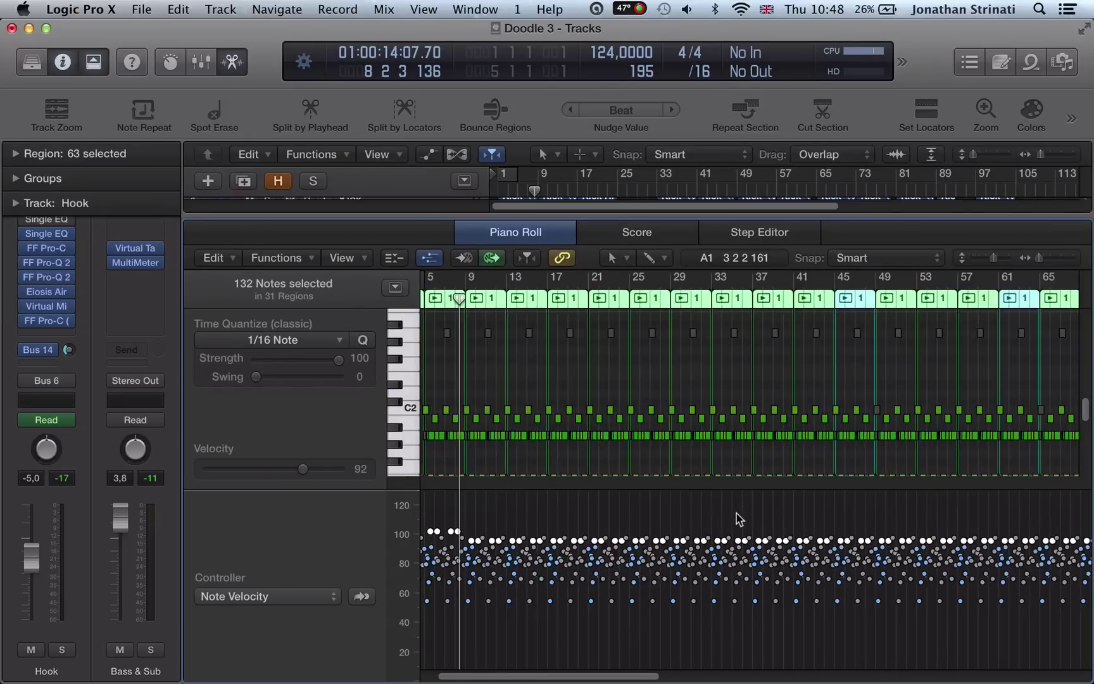
pyautogui.hscroll(15, 814, 508)
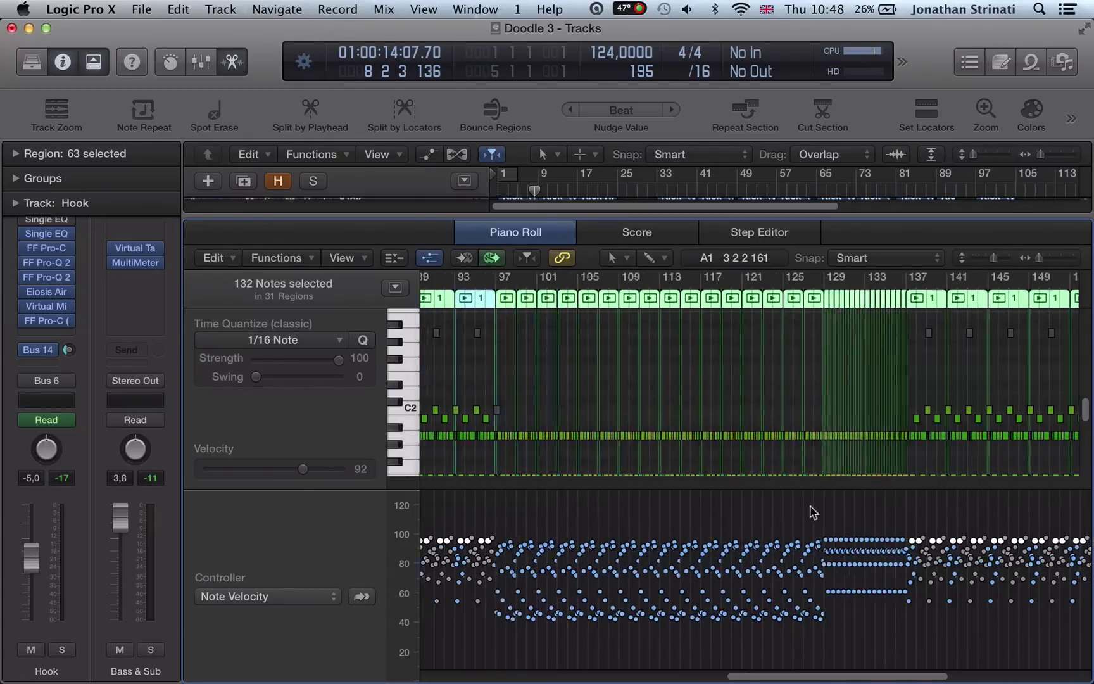
pyautogui.hscroll(-12, 516, 528)
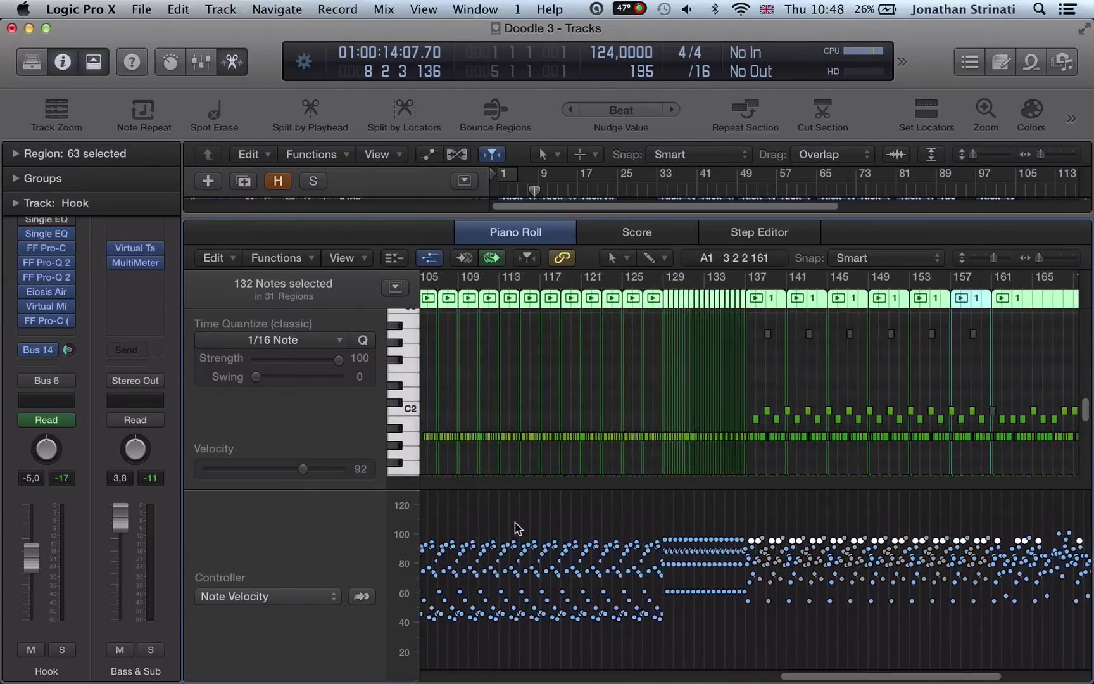
pyautogui.hscroll(15, 611, 577)
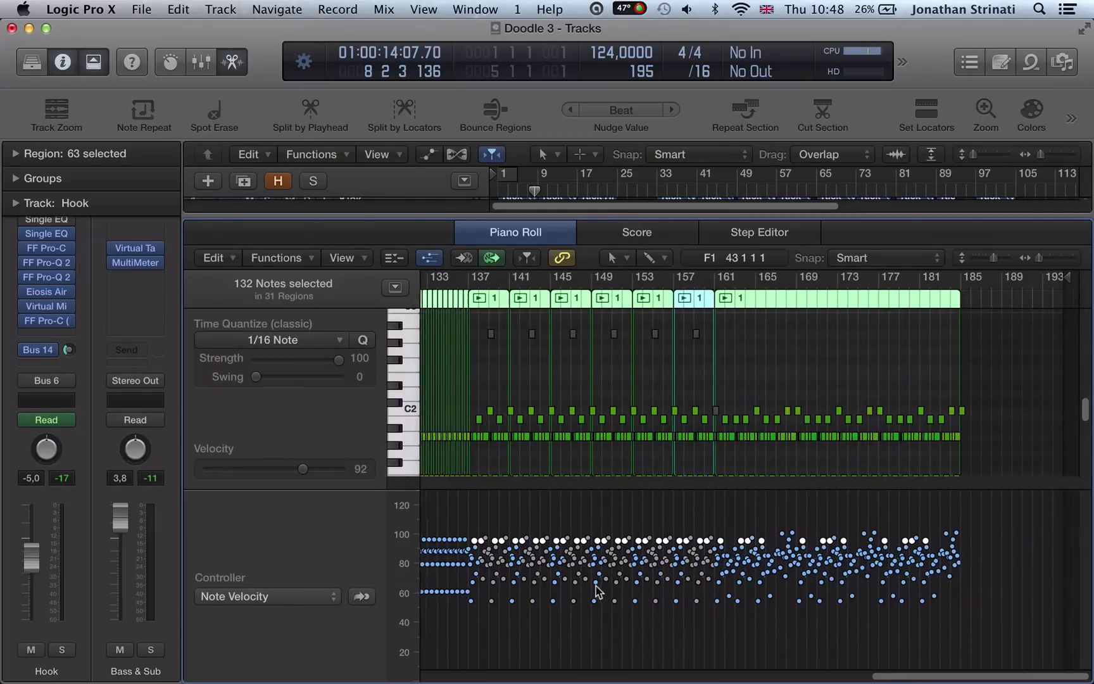
# Step: Raise the velocity of the selected D1 notes in the Hook region at bar 45 to about 106
pyautogui.scroll(15, 595, 586)
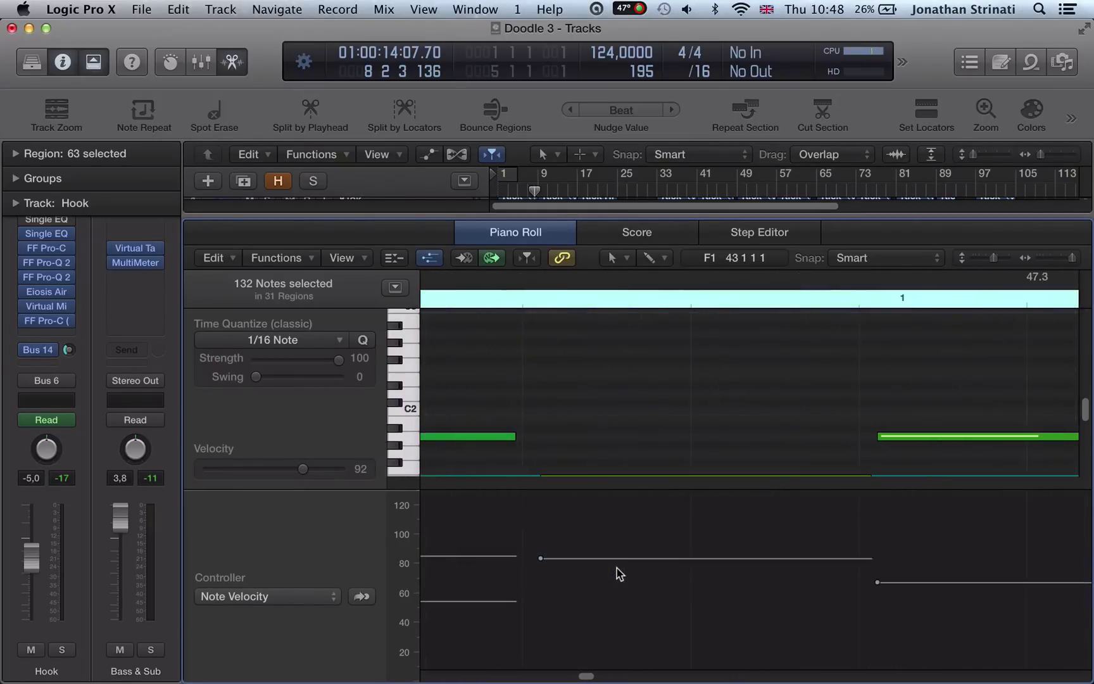
pyautogui.scroll(-3, 616, 567)
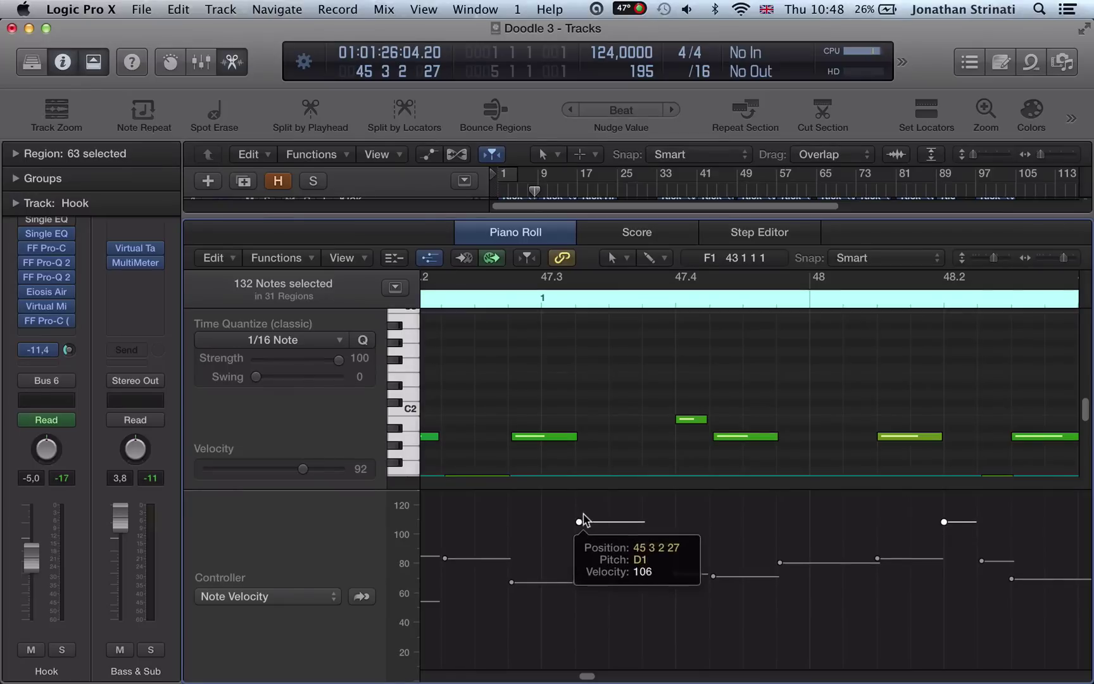
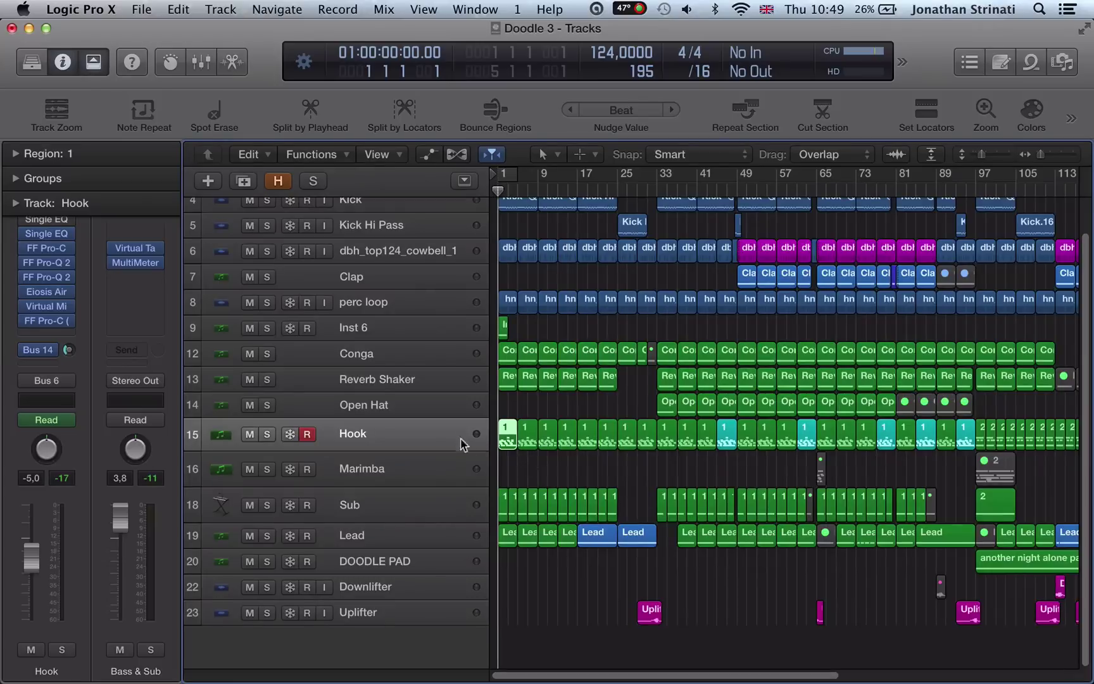
# Step: Play the Hook regions in the Piano Roll and select the four yellow-green A1 notes near the starts of bars 1 to 4
pyautogui.press('e')
pyautogui.press('space')
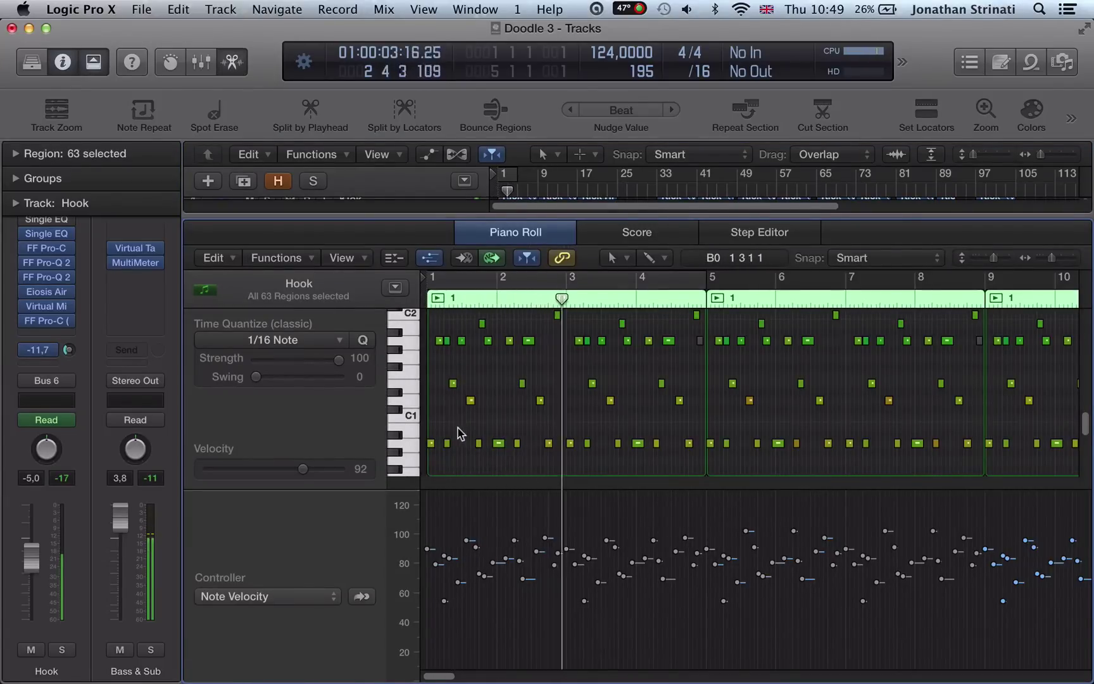
pyautogui.press('super+Right')
pyautogui.hscroll(-3, 458, 433)
pyautogui.click(455, 341)
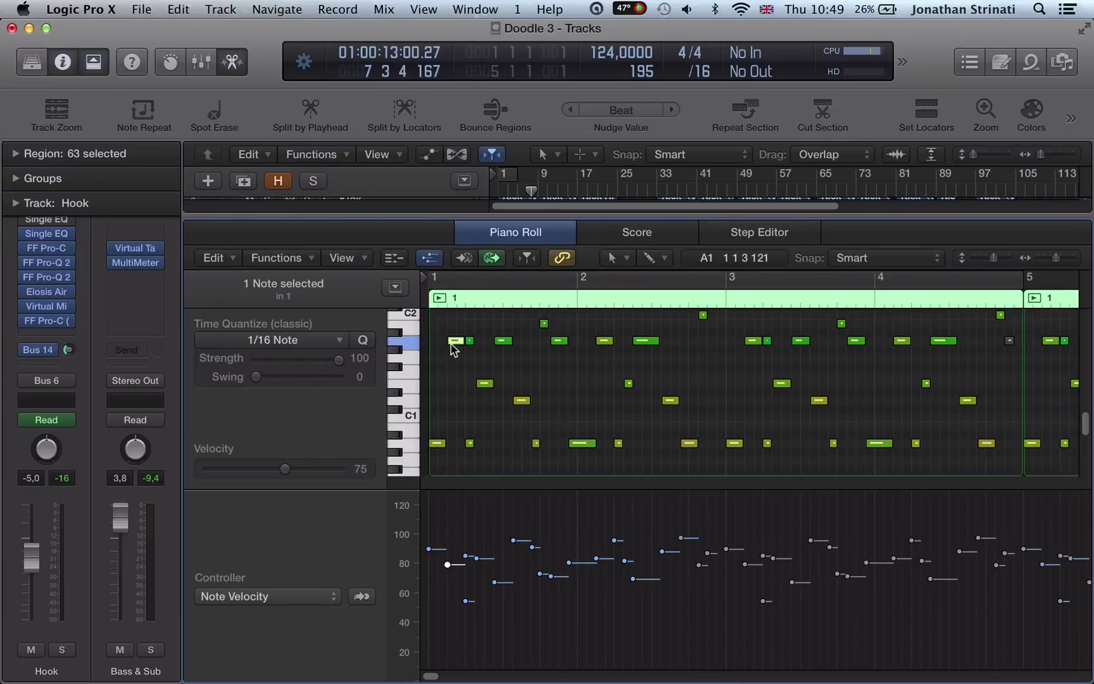
pyautogui.keyDown('shift'); pyautogui.click(611, 343); pyautogui.keyUp('shift')
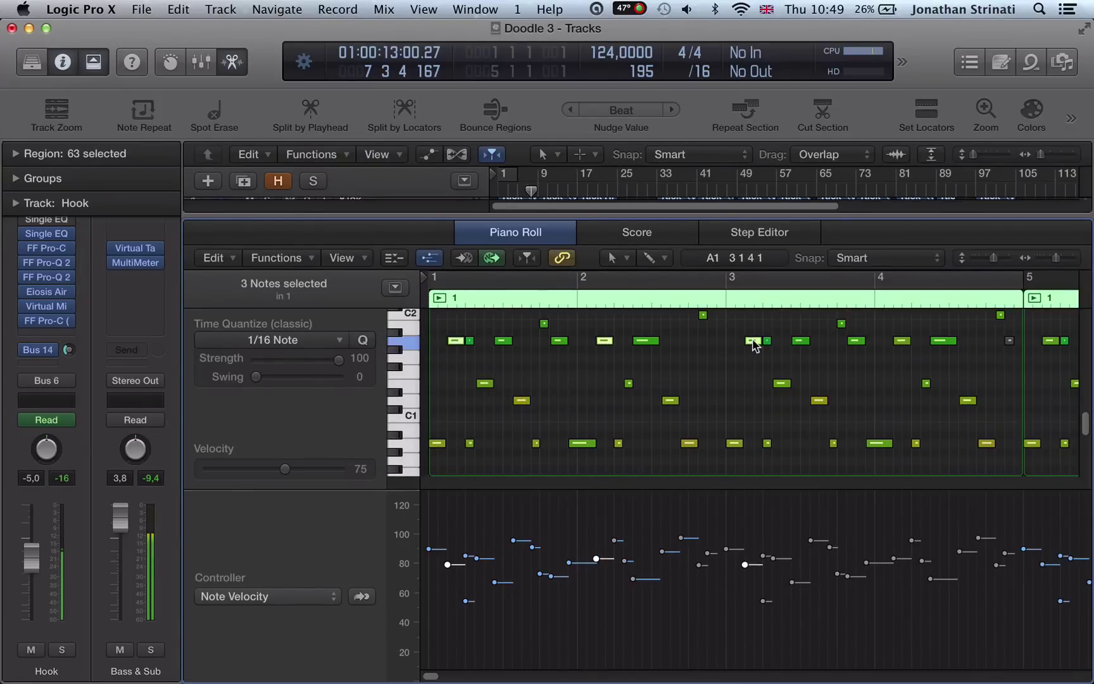
pyautogui.keyDown('shift'); pyautogui.click(907, 346); pyautogui.keyUp('shift')
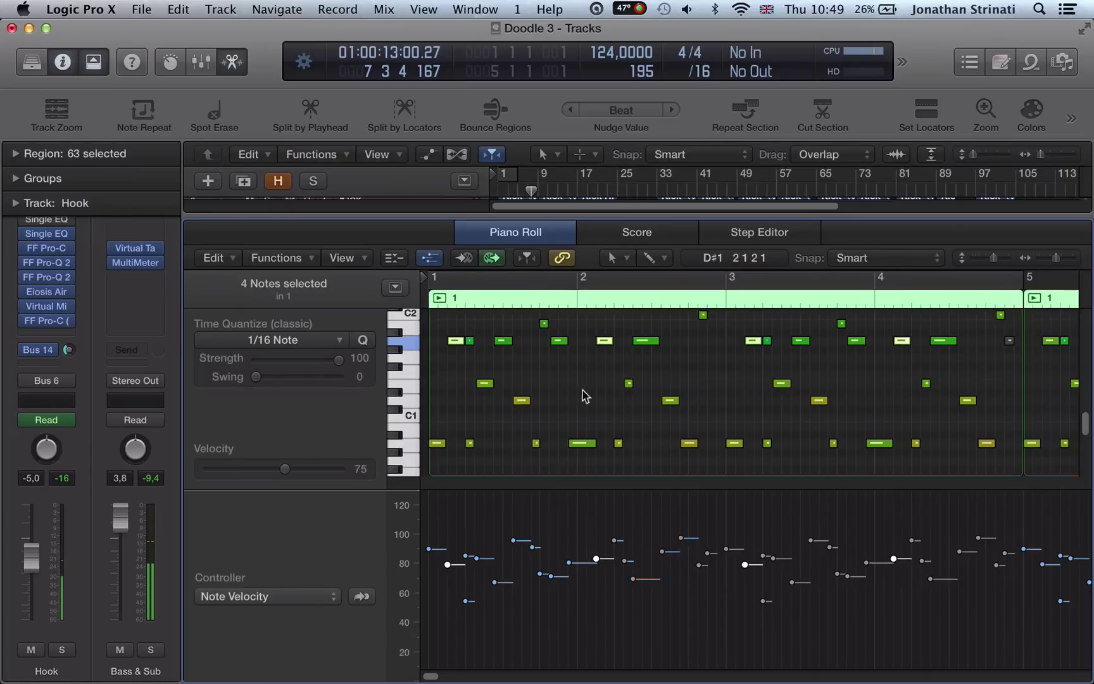
# Step: Extend the selection with Same Subposition and check the selected notes along the Hook regions up to about bar 23
pyautogui.click(209, 261)
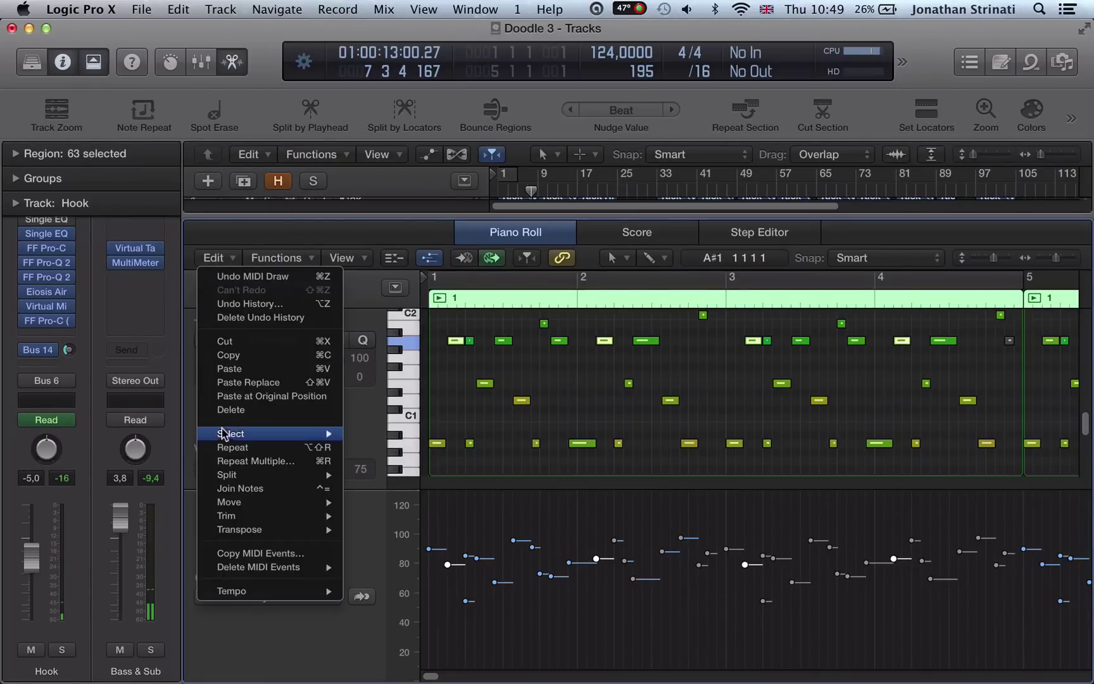
pyautogui.moveTo(226, 435)
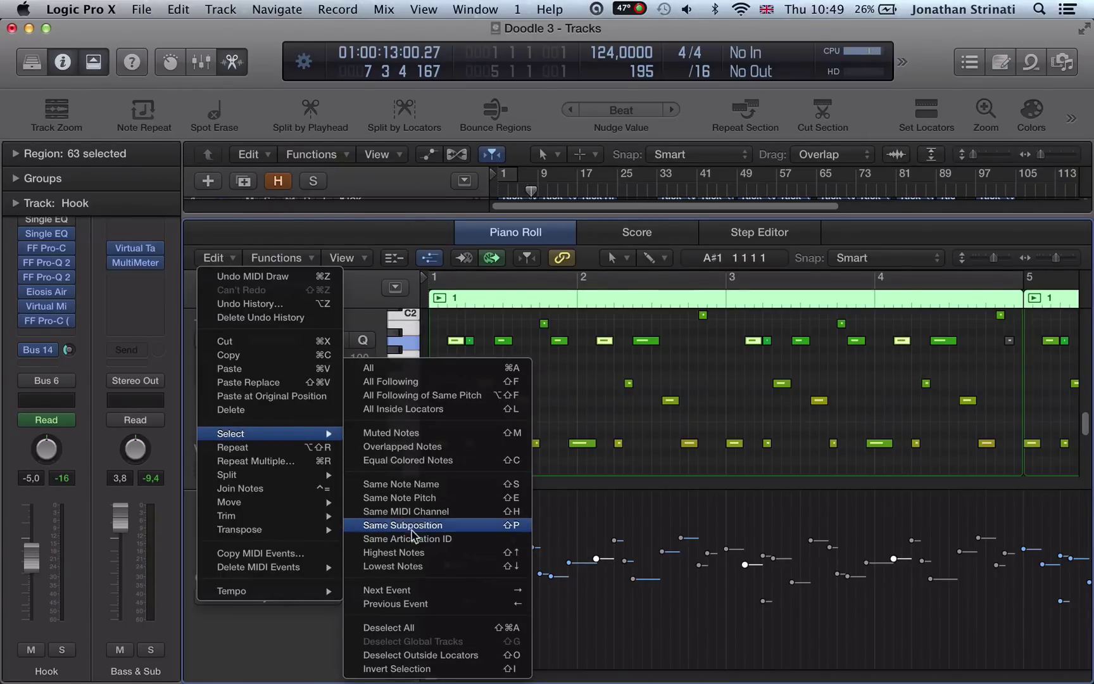
pyautogui.click(403, 525)
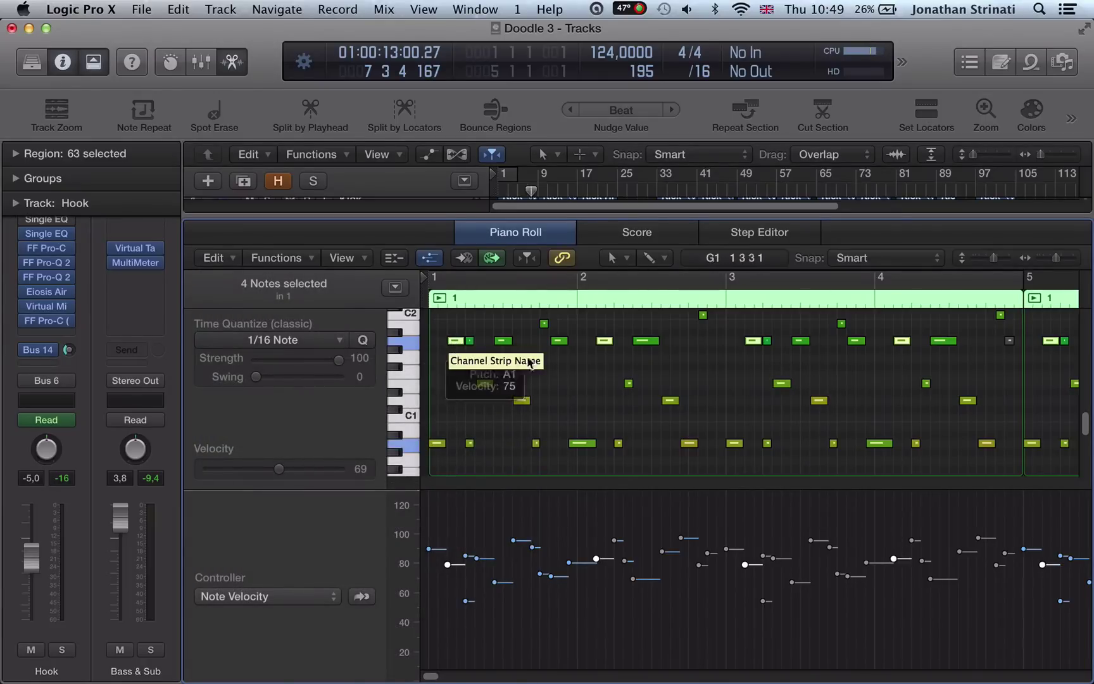
pyautogui.hscroll(5, 711, 350)
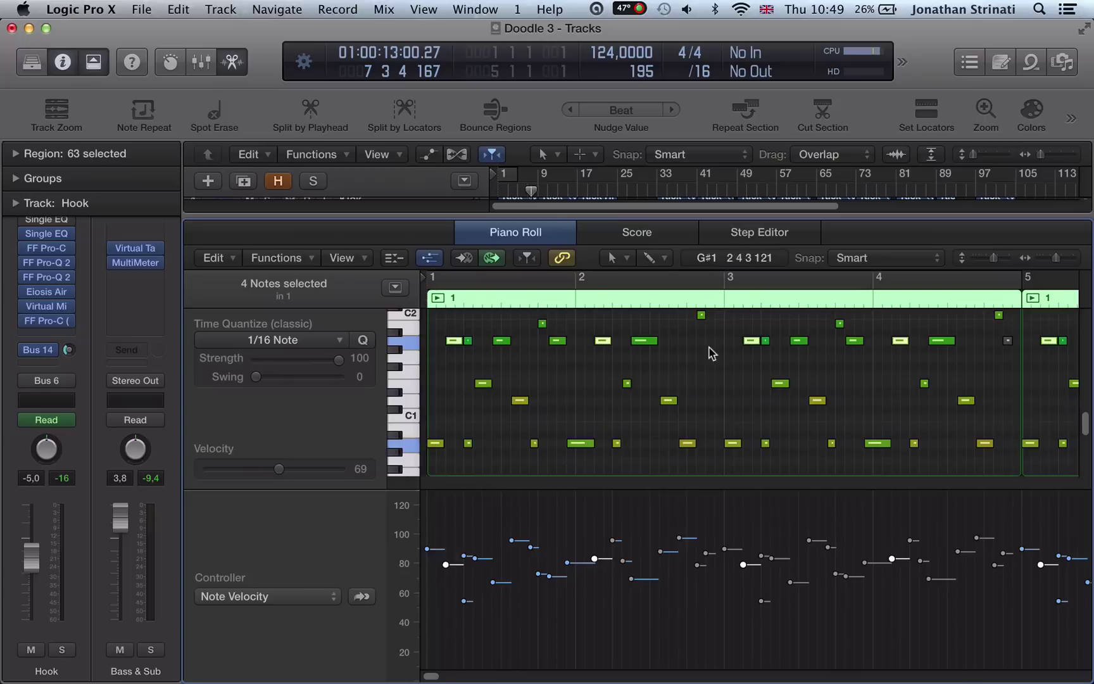
pyautogui.hscroll(10, 784, 356)
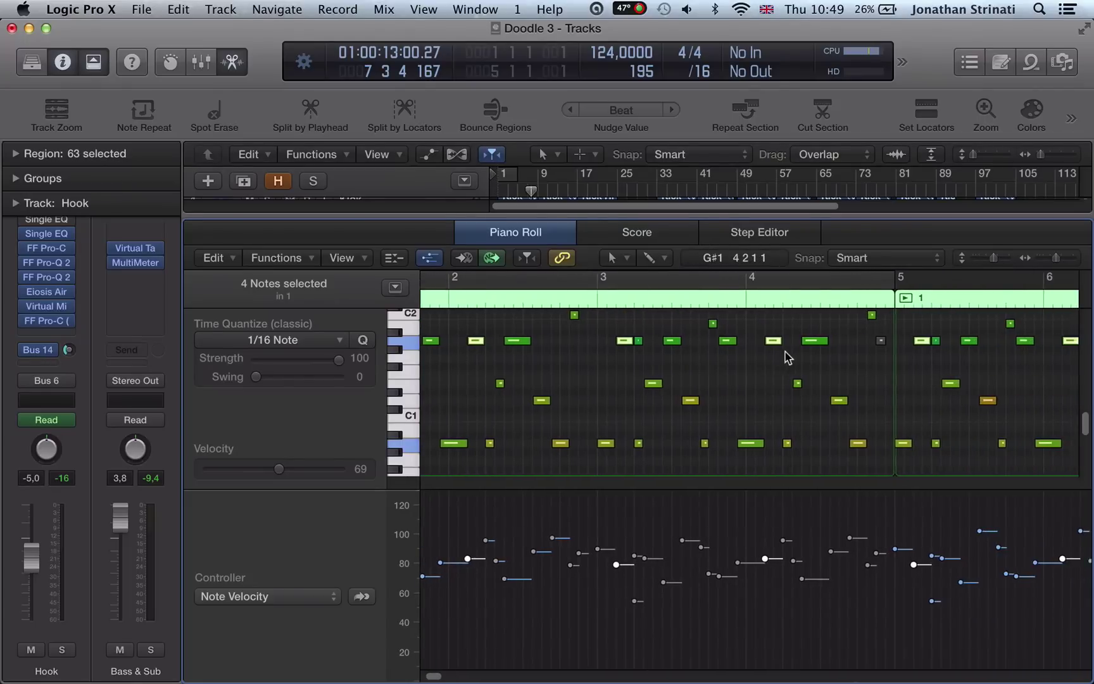
pyautogui.hscroll(18, 841, 349)
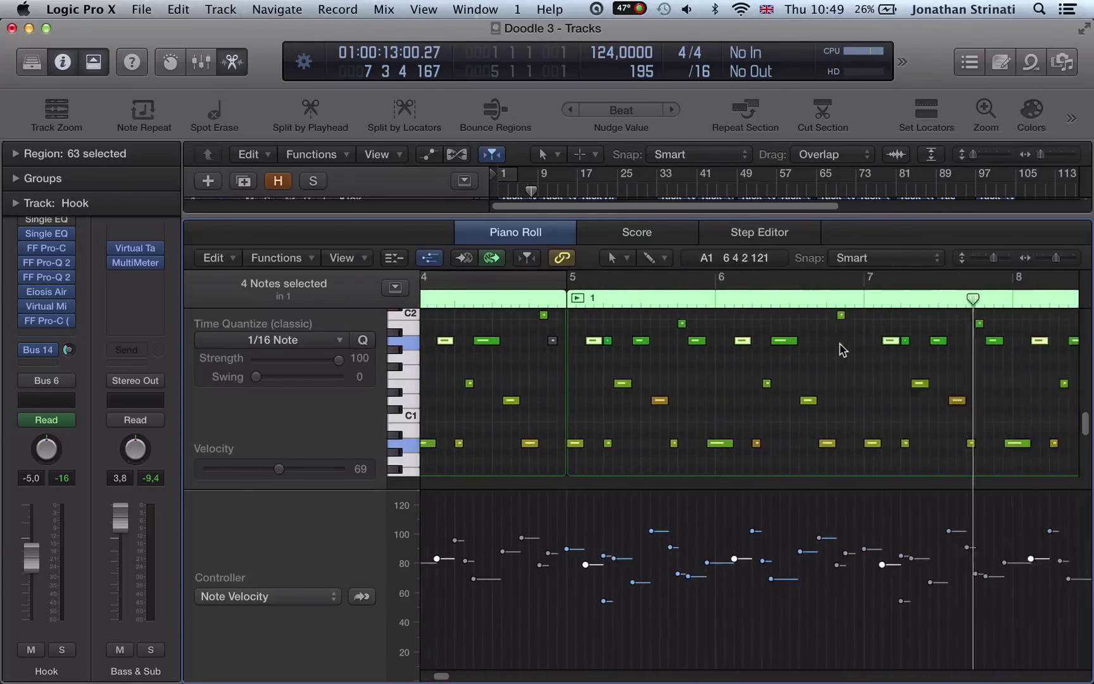
pyautogui.hscroll(20, 842, 350)
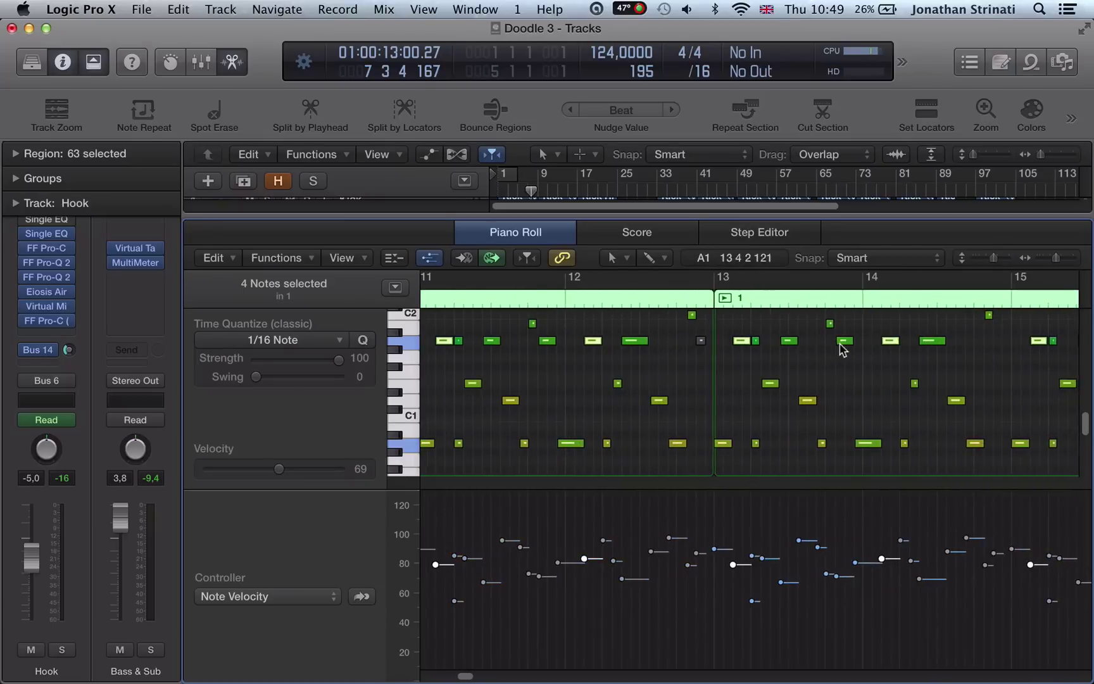
pyautogui.hscroll(2, 842, 349)
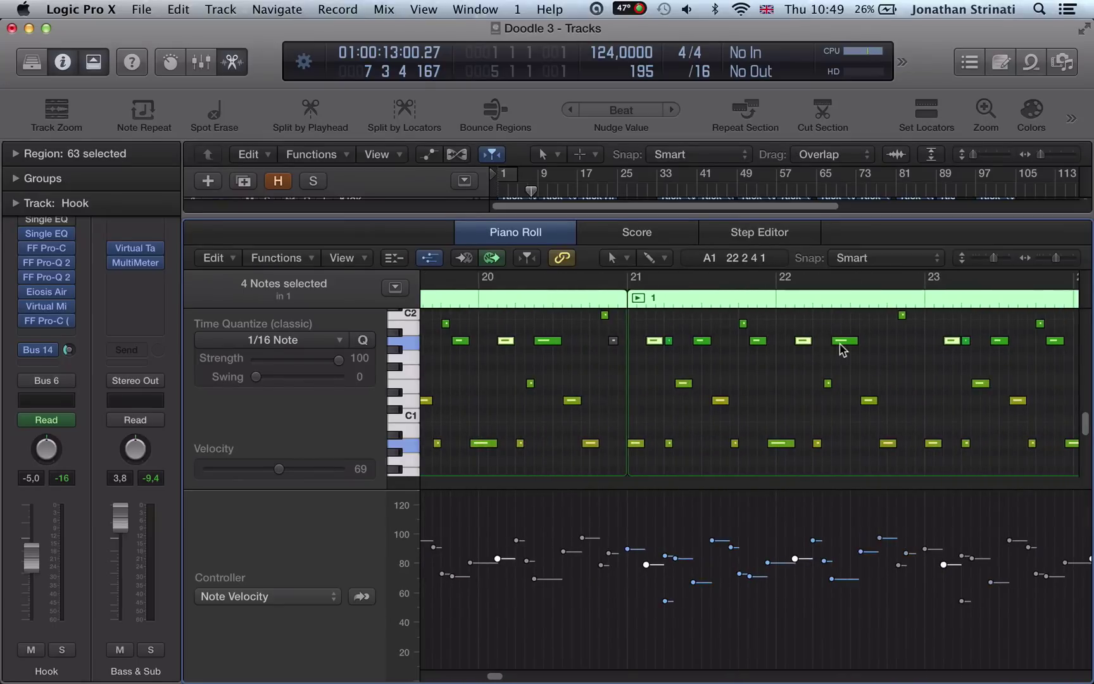
# Step: Try transposing the selected Hook notes down 12 semitones during playback, and undo the transposition
pyautogui.press('e')
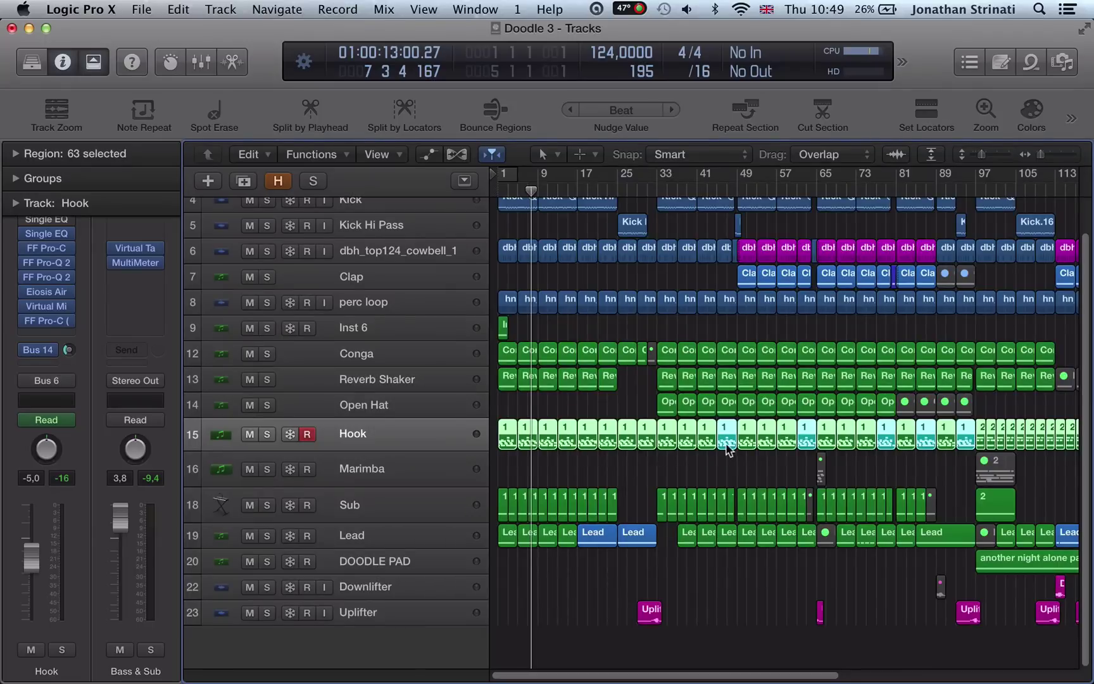
pyautogui.press('e')
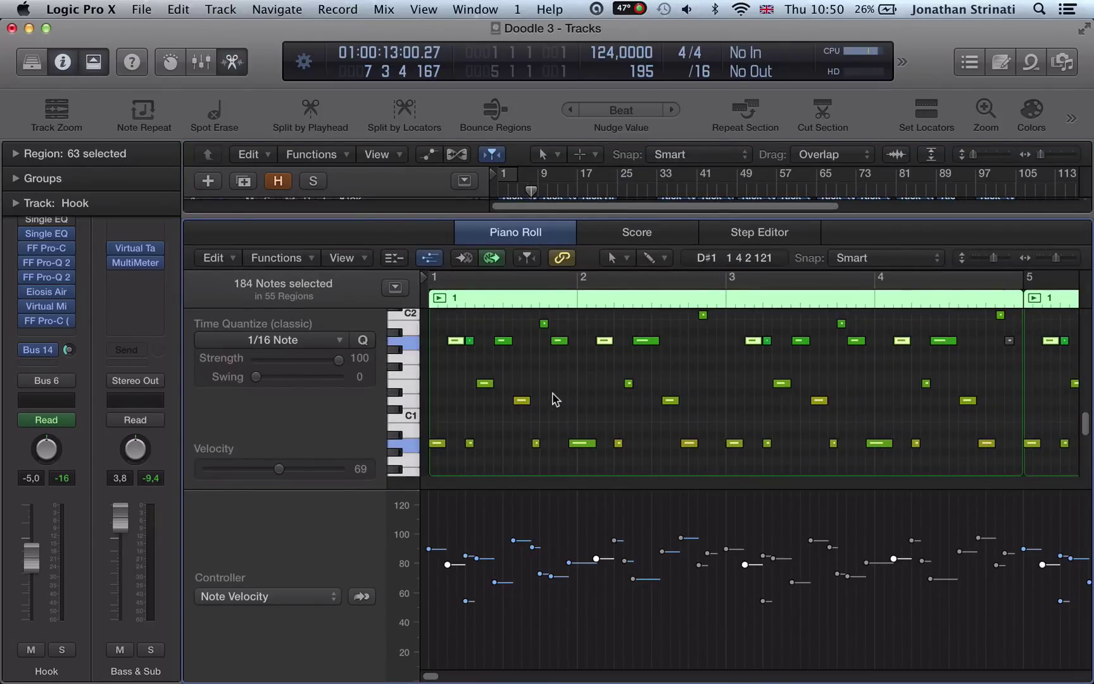
pyautogui.press('Delete')
pyautogui.press('Return')
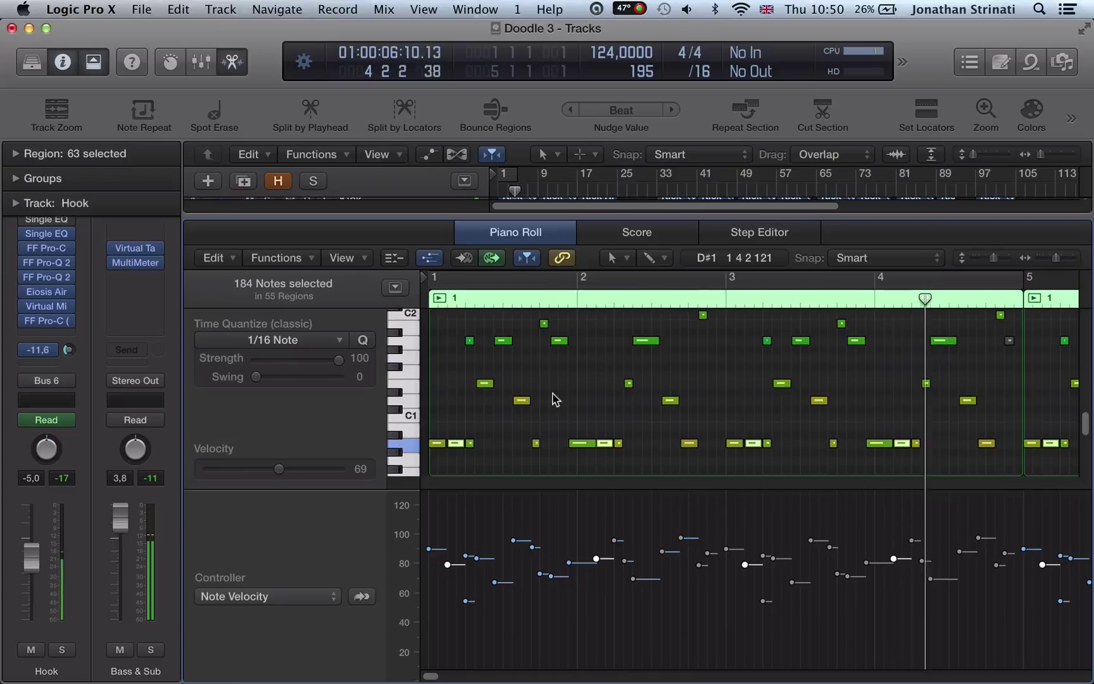
pyautogui.press('z')
pyautogui.press('z')
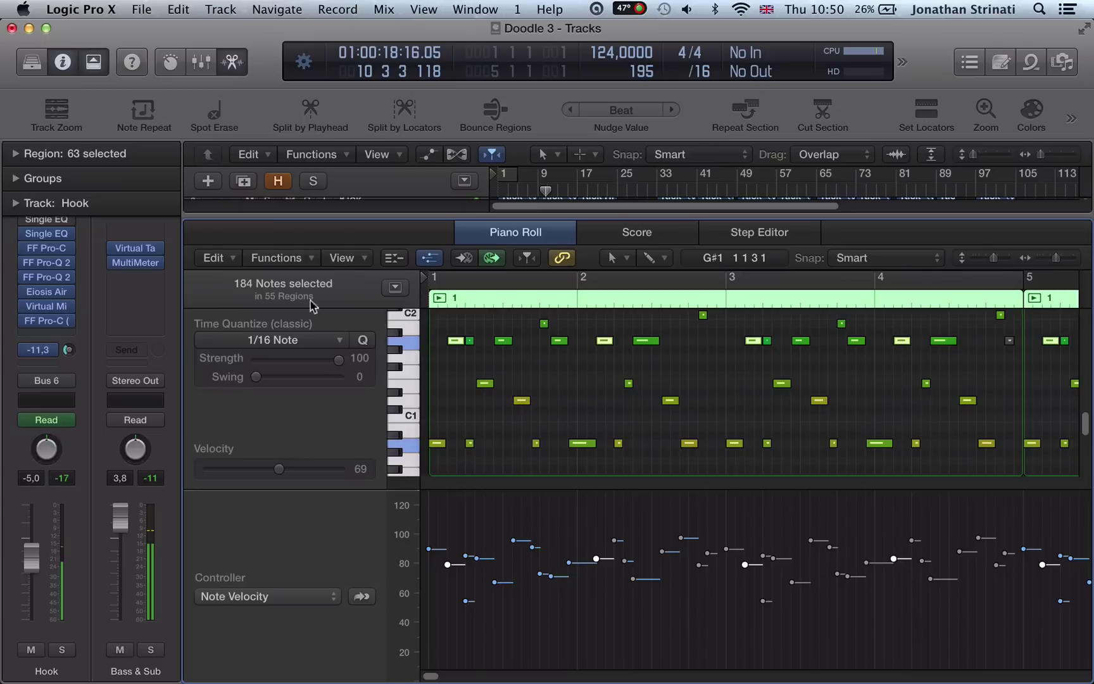
pyautogui.click(209, 256)
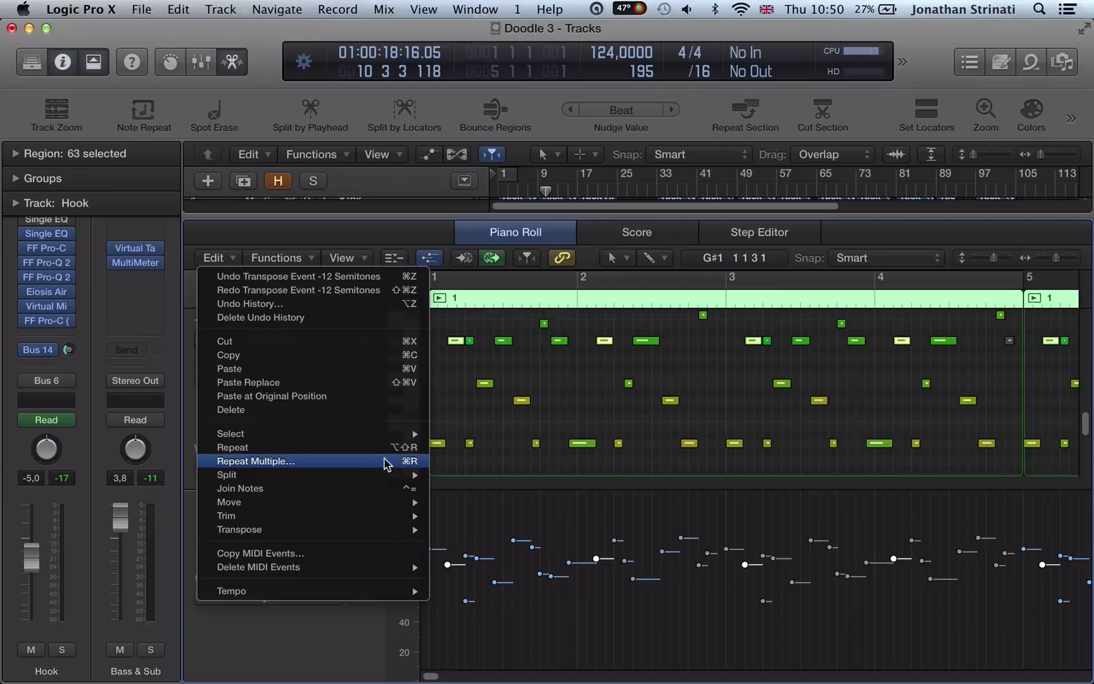
pyautogui.moveTo(366, 477)
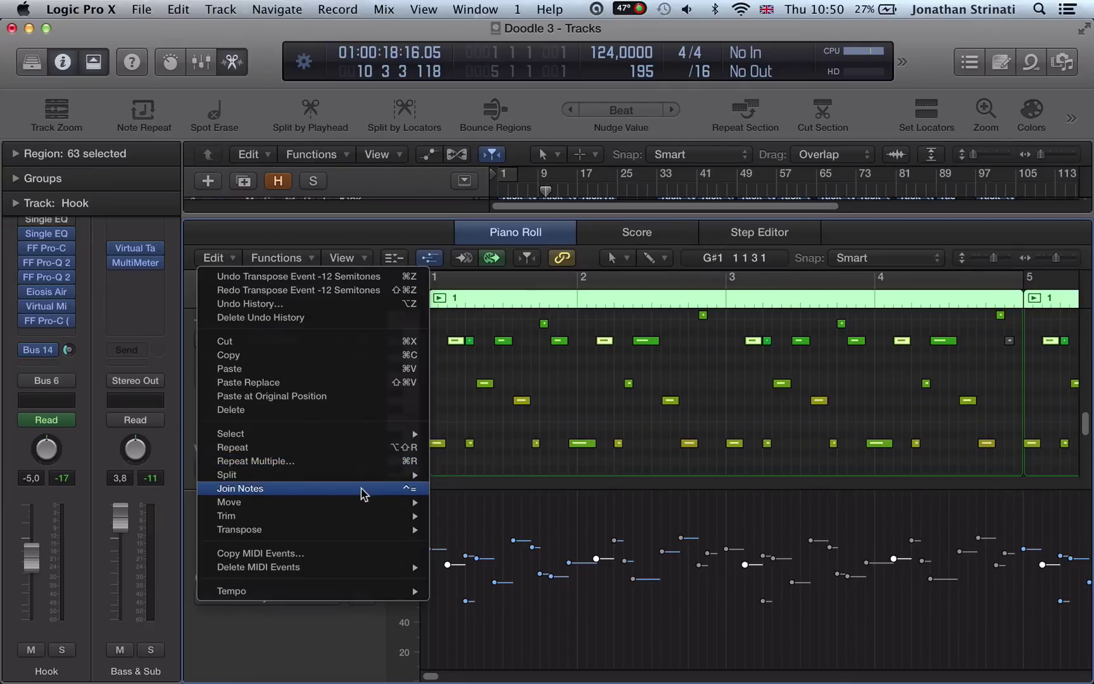
pyautogui.click(525, 388)
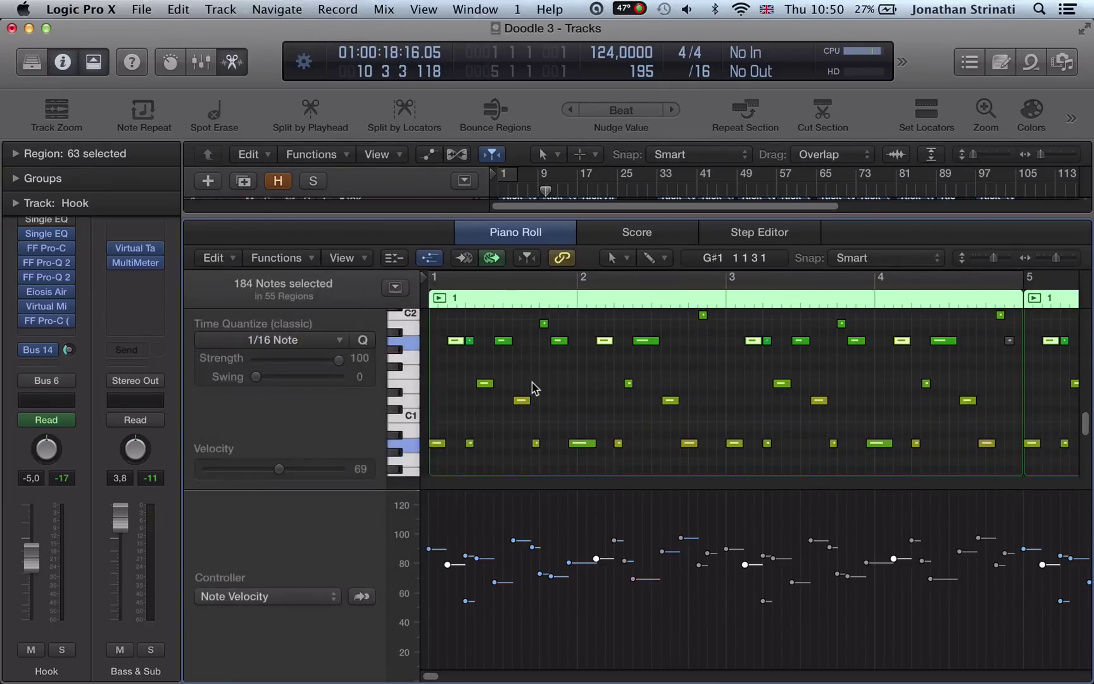
# Step: Play the Lead region at bars 53 to 57 with the locators set around it and open it in the Piano Roll
pyautogui.press('e')
pyautogui.click(680, 543)
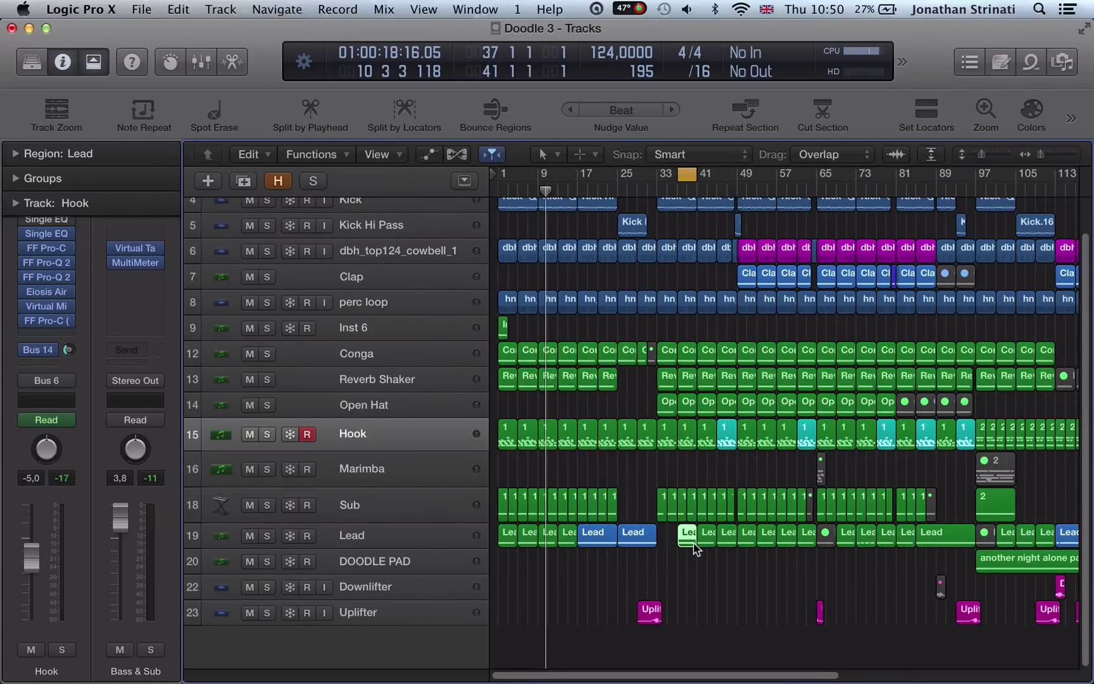
pyautogui.hscroll(5, 687, 548)
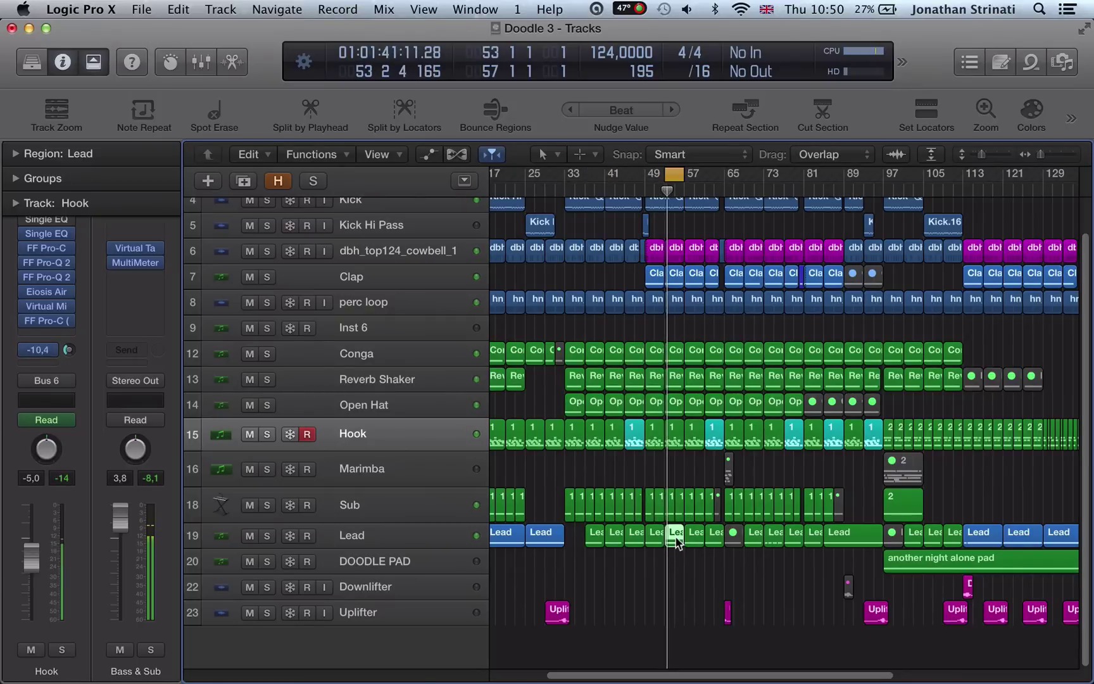
pyautogui.press('e')
pyautogui.click(643, 475)
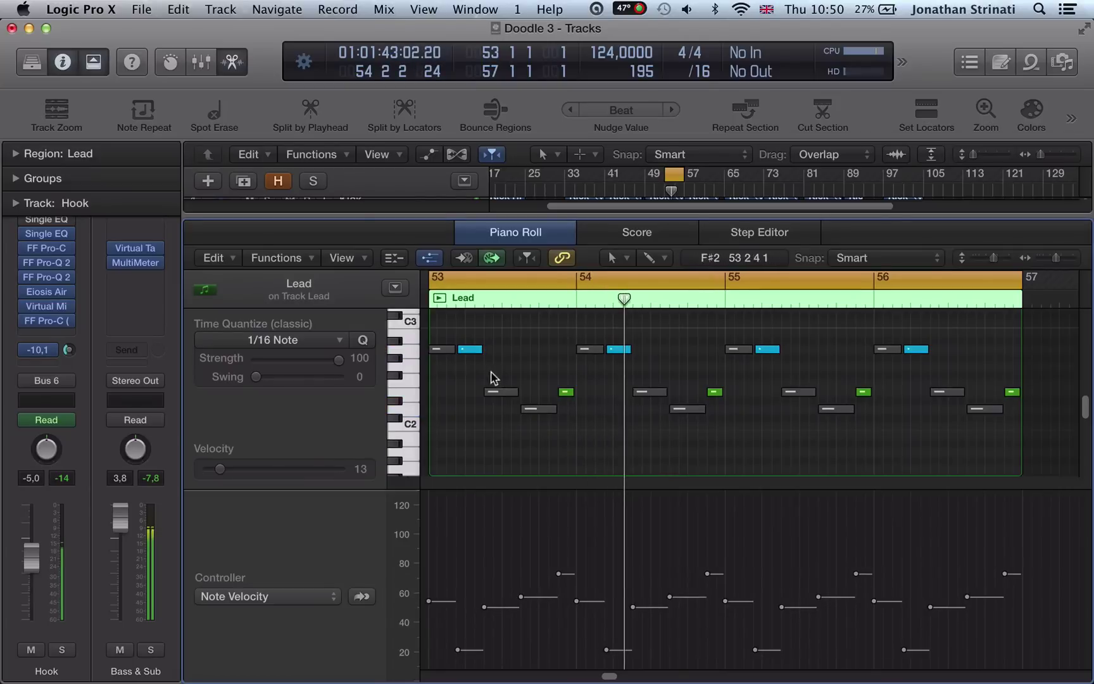
# Step: Switch the key commands to the U.S. preset
pyautogui.click(93, 11)
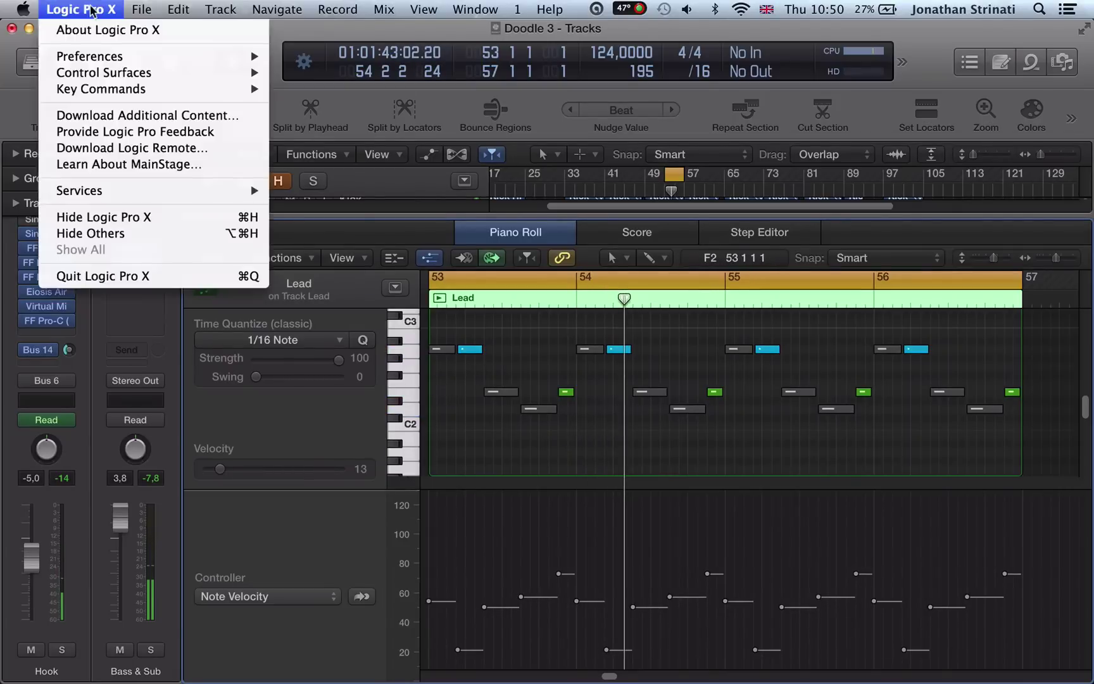
pyautogui.moveTo(158, 88)
pyautogui.moveTo(374, 88)
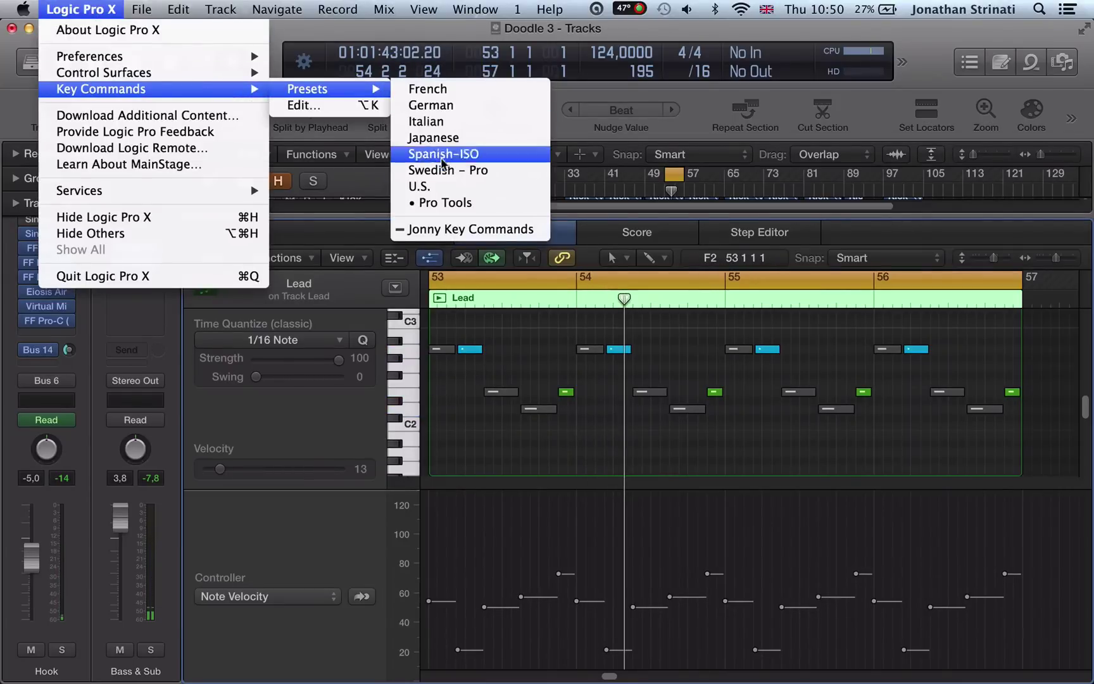
pyautogui.click(436, 183)
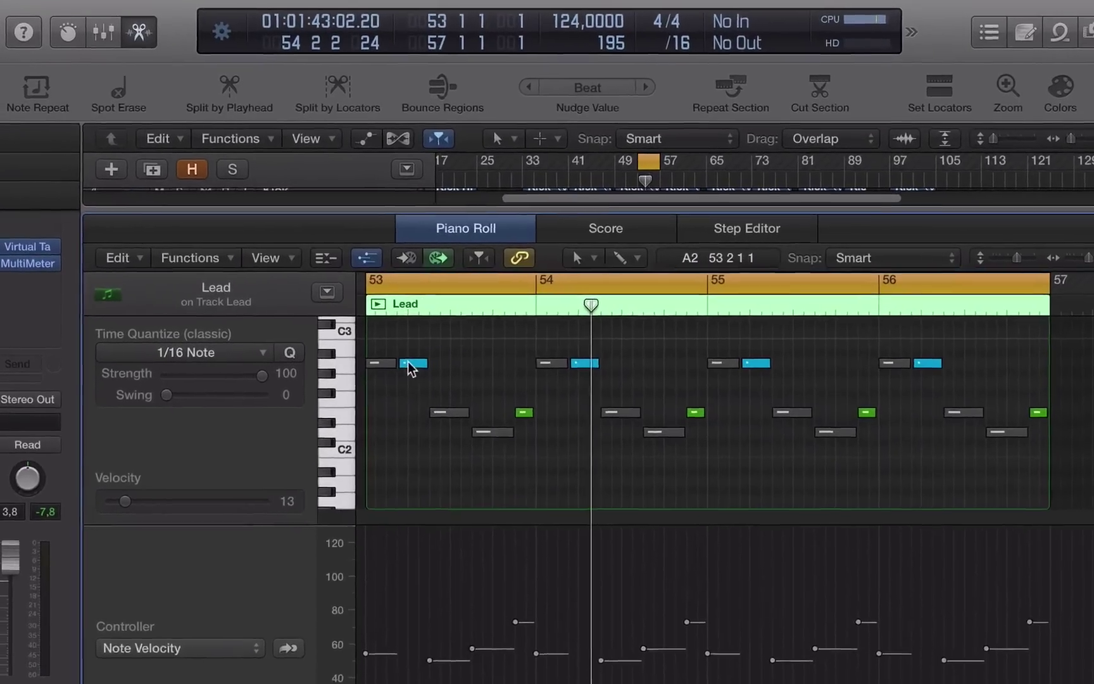
# Step: Play the Lead region while selecting the blue A2 notes in bars 53 and 55 in turn, and clear the selection
pyautogui.click(470, 349)
pyautogui.press('space')
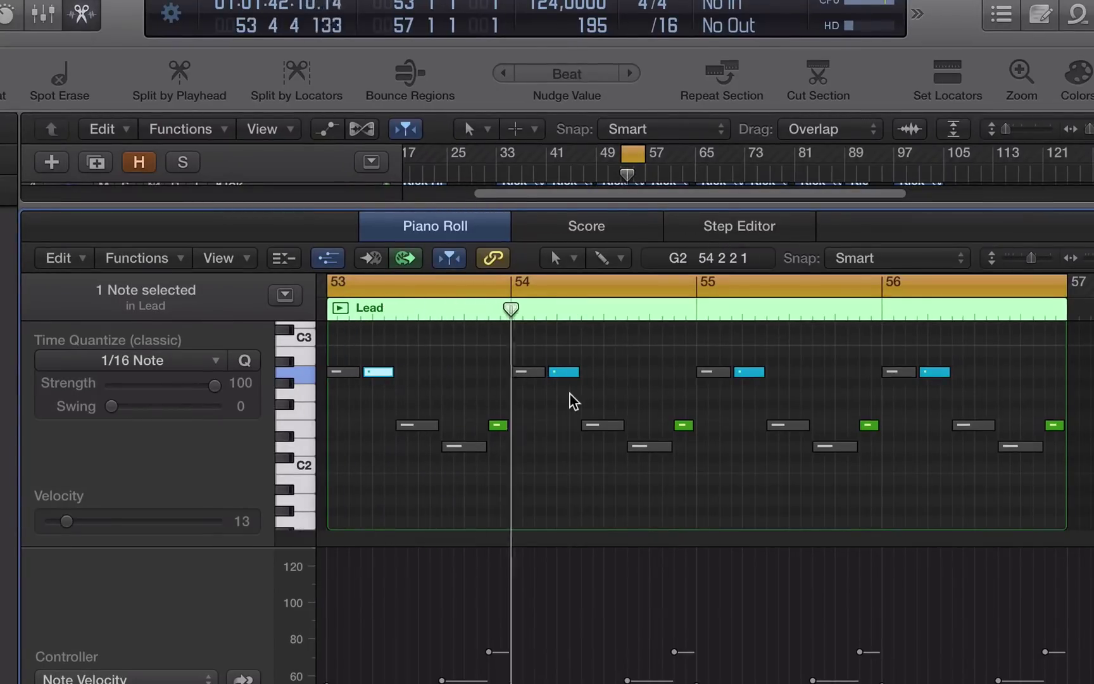
pyautogui.click(750, 371)
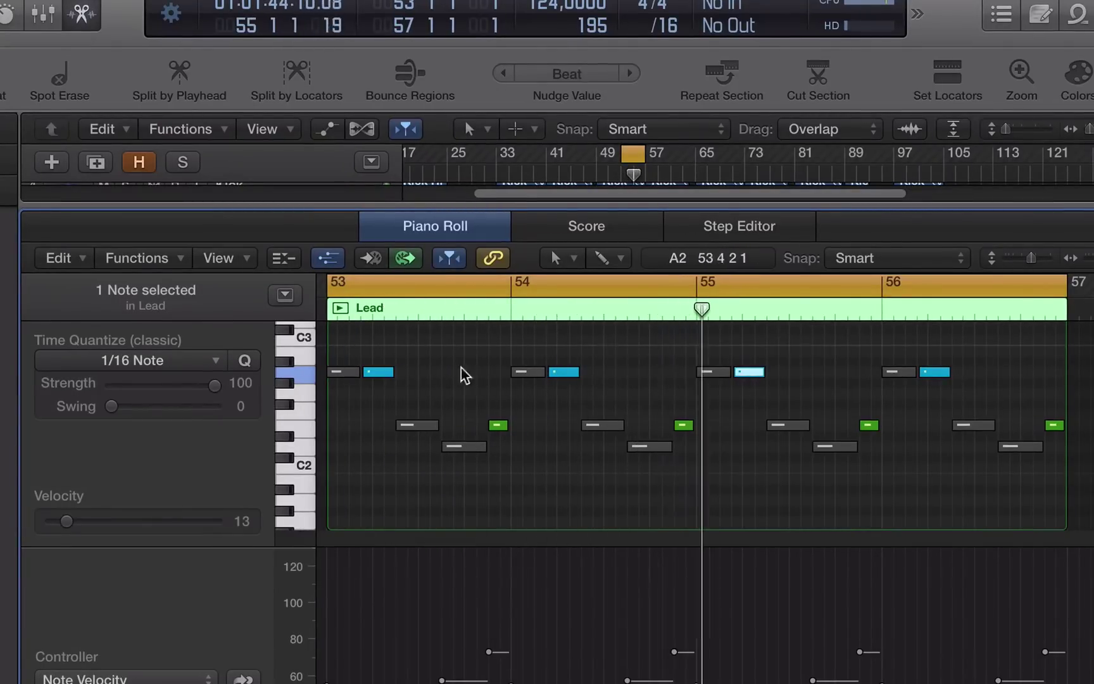
pyautogui.click(739, 388)
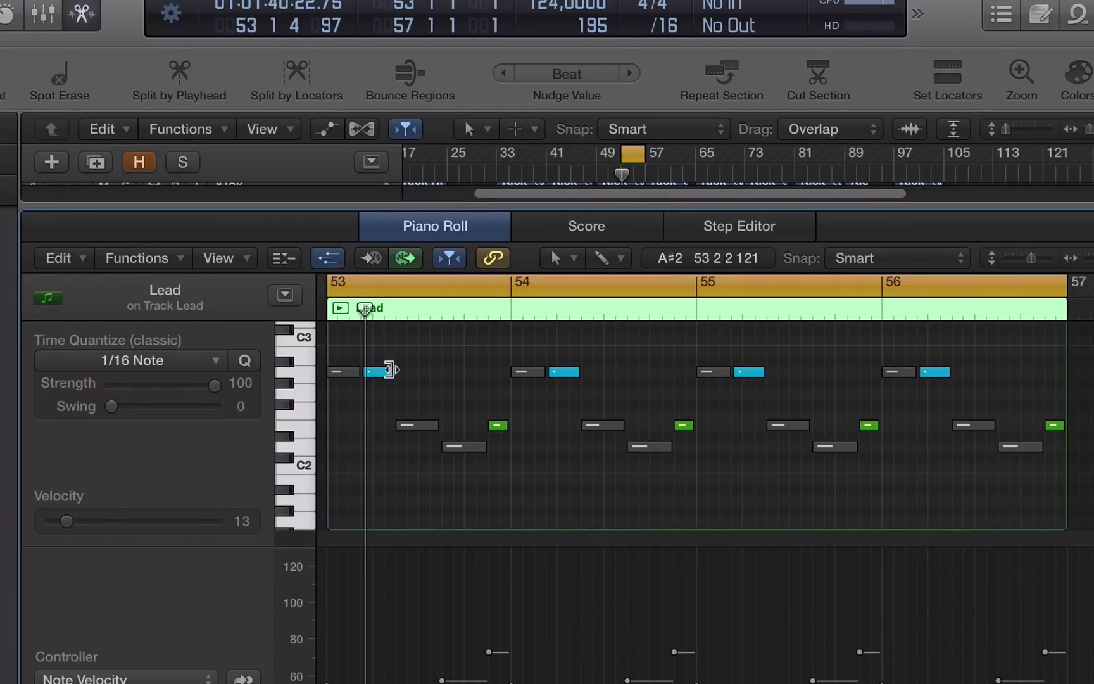
# Step: Select all muted notes in the Lead region and delete them
pyautogui.click(56, 263)
pyautogui.moveTo(189, 492)
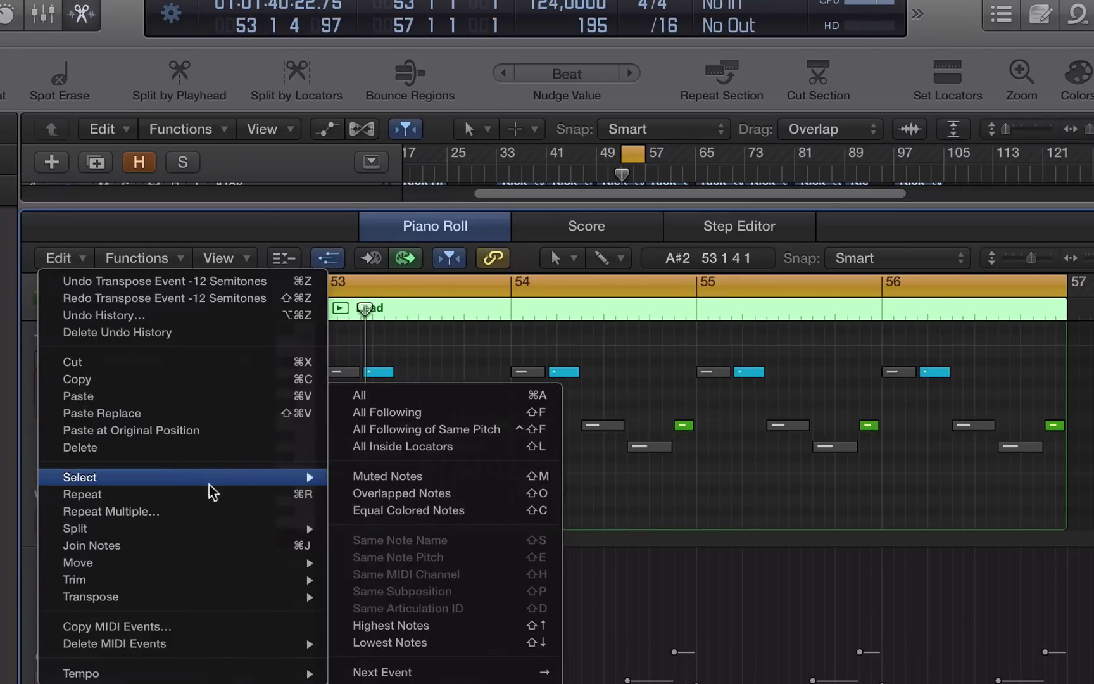
pyautogui.click(405, 476)
pyautogui.press('Delete')
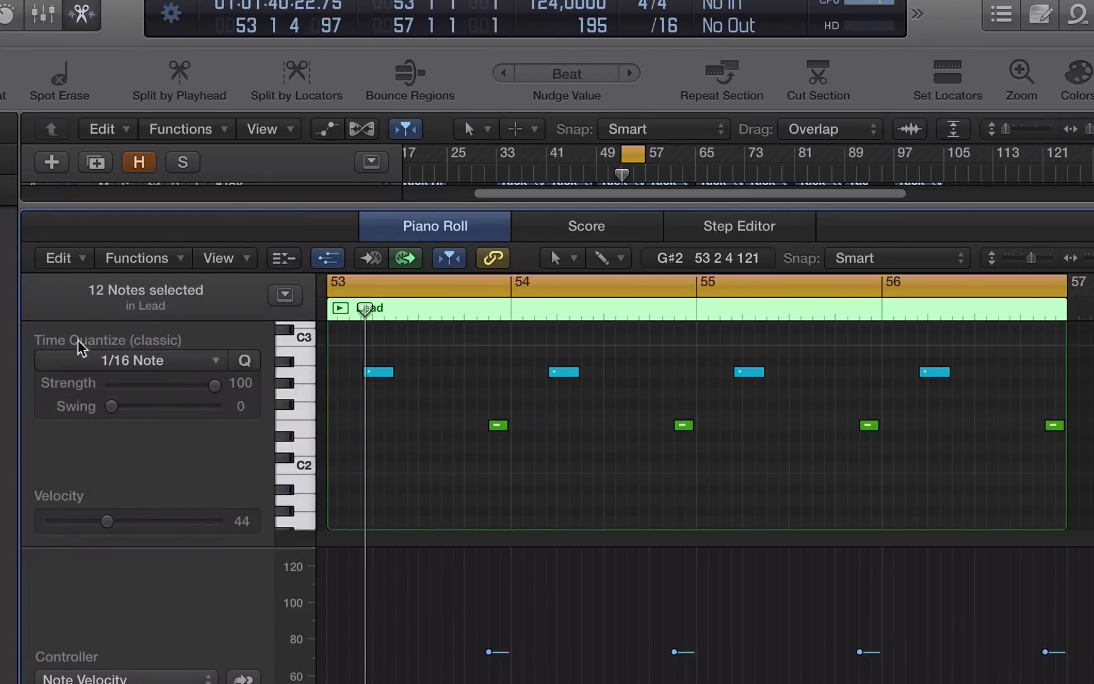
# Step: Select the four blue A2 notes in the Lead region and merge them with Join Notes
pyautogui.moveTo(359, 375); pyautogui.dragTo(896, 385)
pyautogui.click(63, 260)
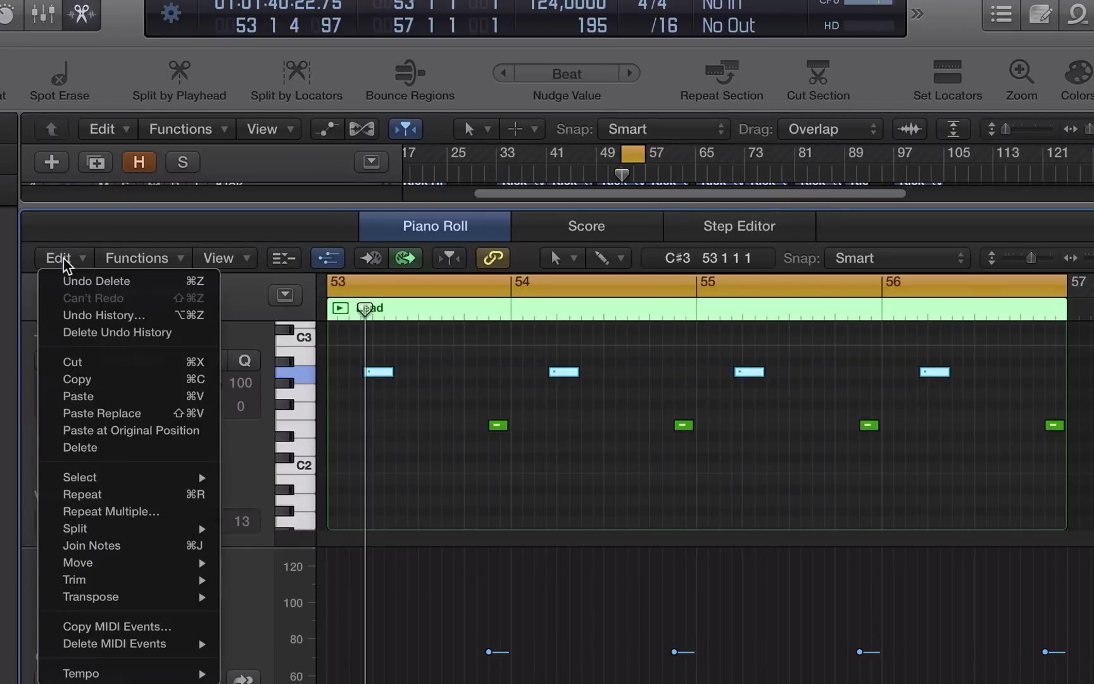
pyautogui.click(190, 546)
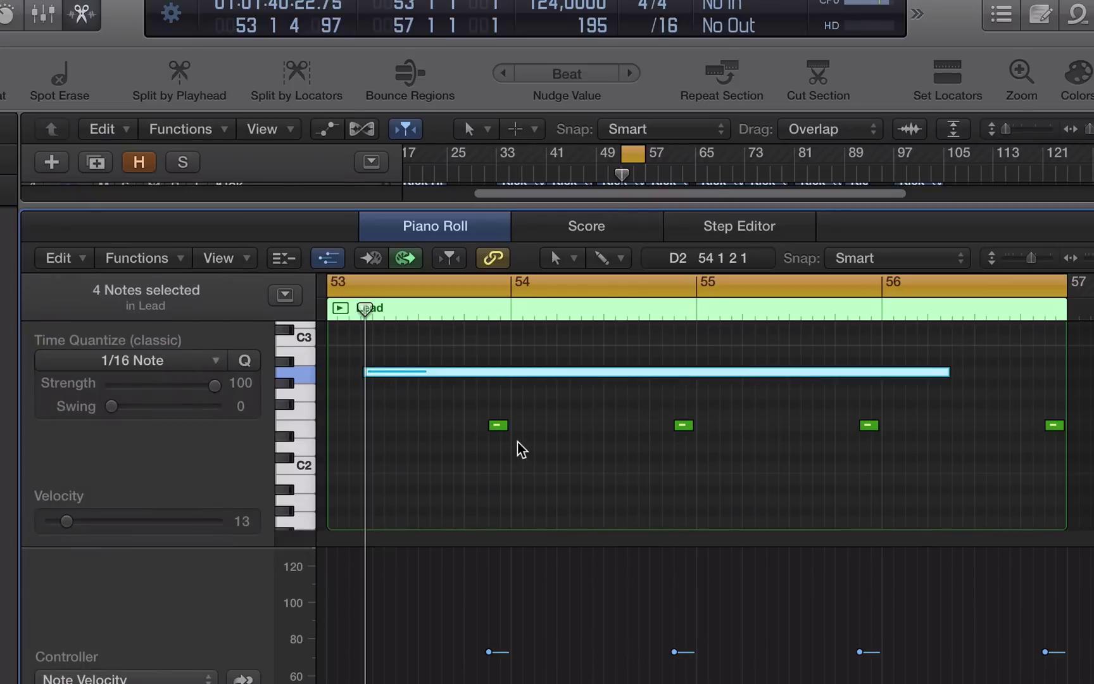
# Step: Undo and redo the blue note join, merge the four green notes in the Lead region with Join Notes, and start playback
pyautogui.press('super+z')
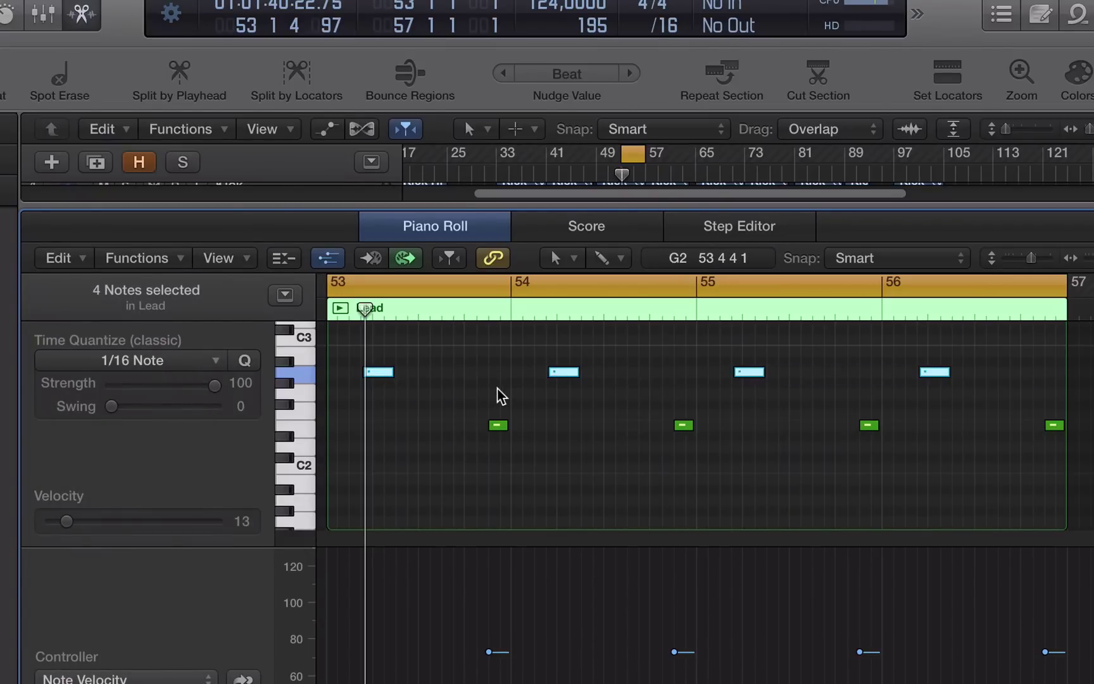
pyautogui.press('super+shift+z')
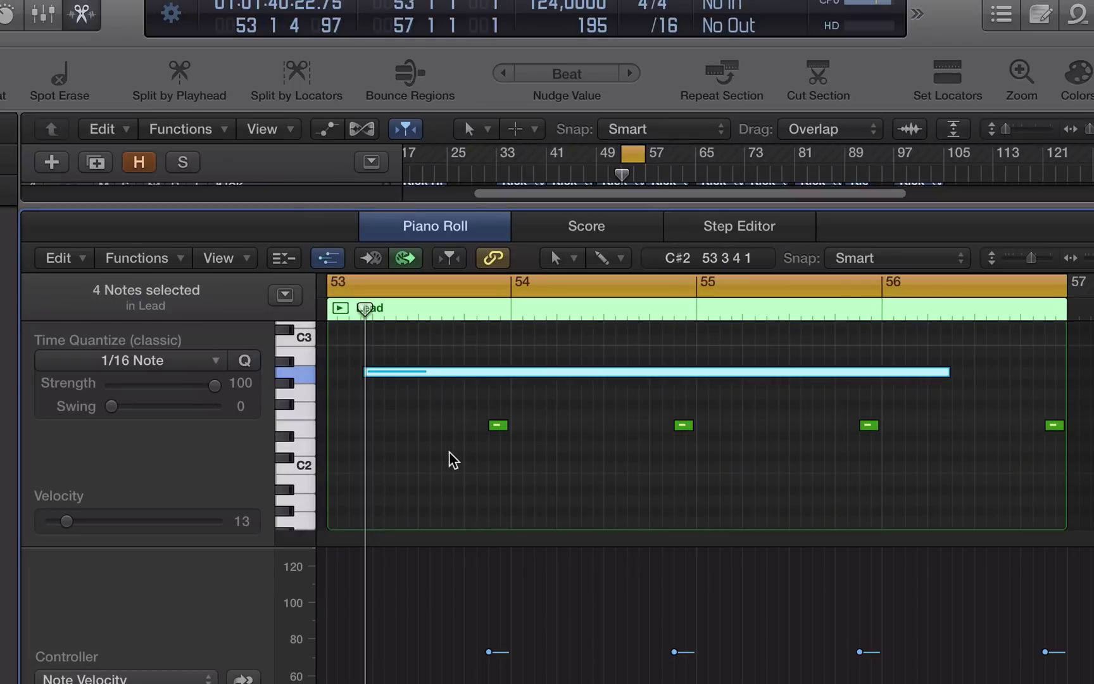
pyautogui.moveTo(448, 440); pyautogui.dragTo(1085, 430)
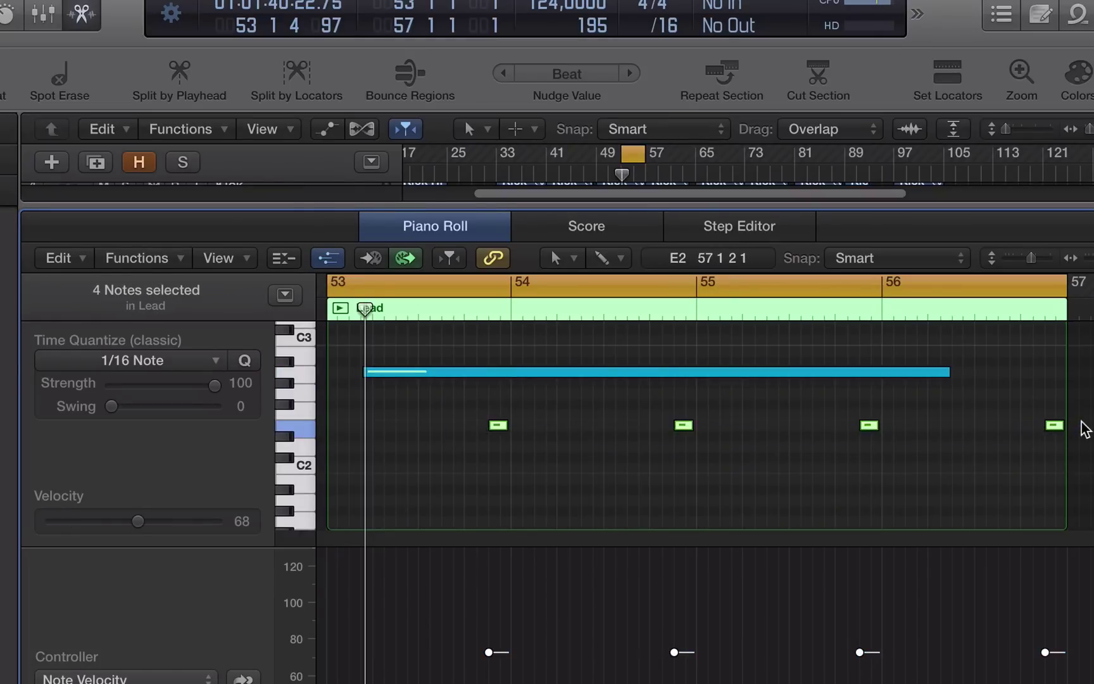
pyautogui.press('super+j')
pyautogui.press('space')
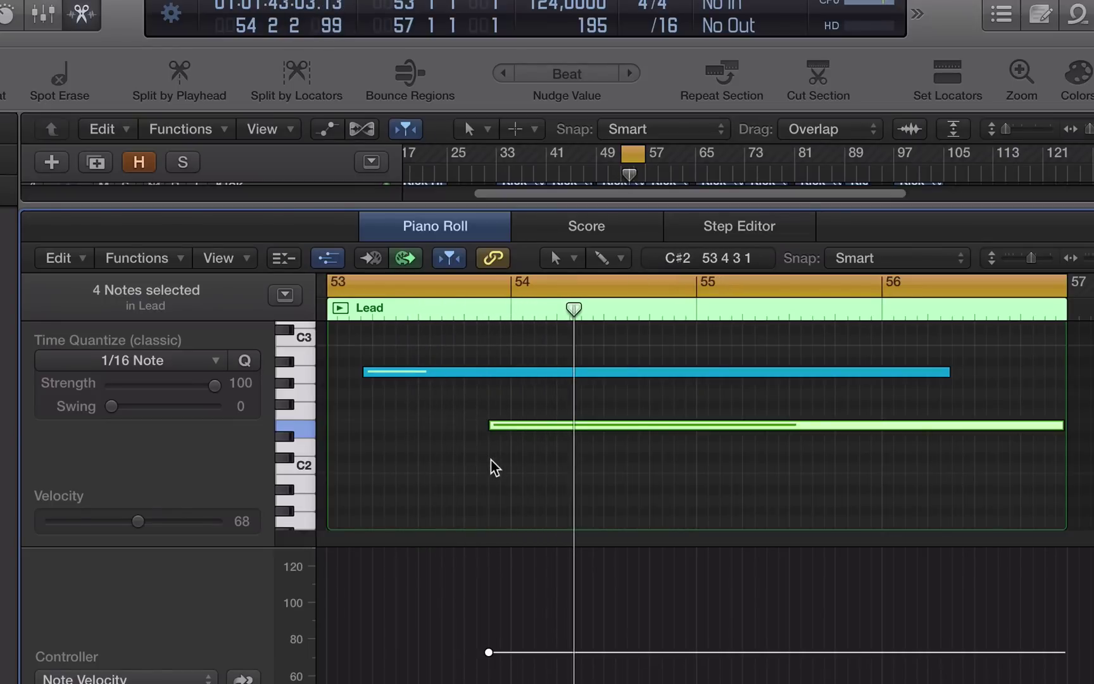
# Step: Undo the joins of both the green and the blue notes in the Lead region
pyautogui.press('super+z')
pyautogui.press('super+z')
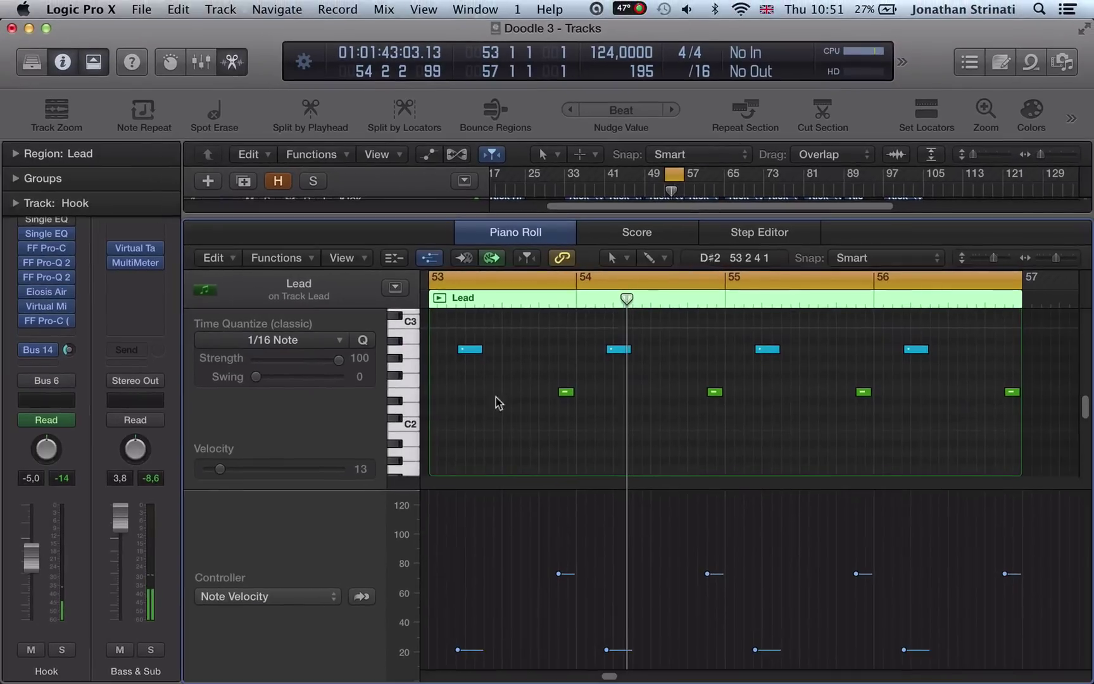
# Step: Examine the note Trim commands, including the two Force Legato options, and play the Lead region
pyautogui.click(234, 260)
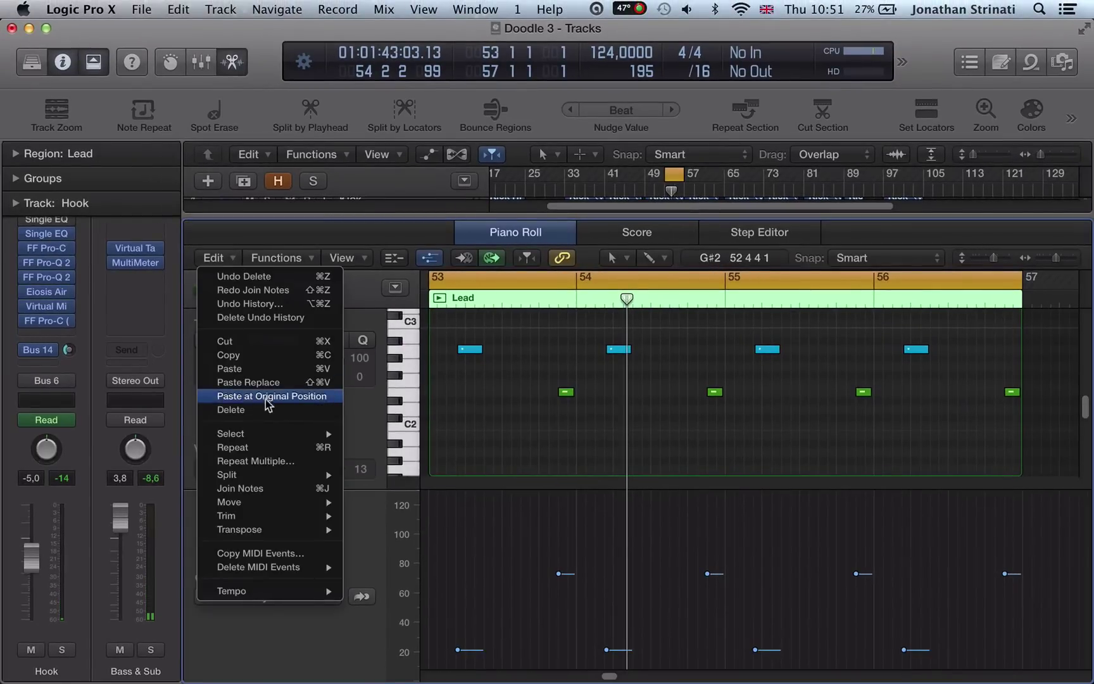
pyautogui.moveTo(271, 507)
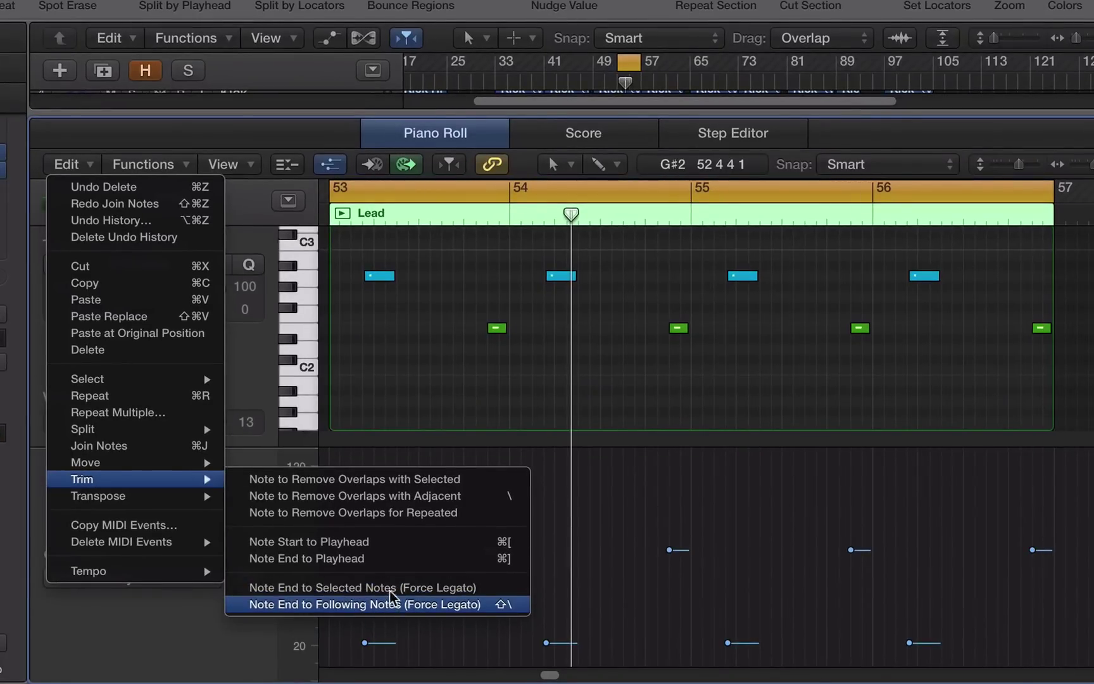
pyautogui.click(448, 394)
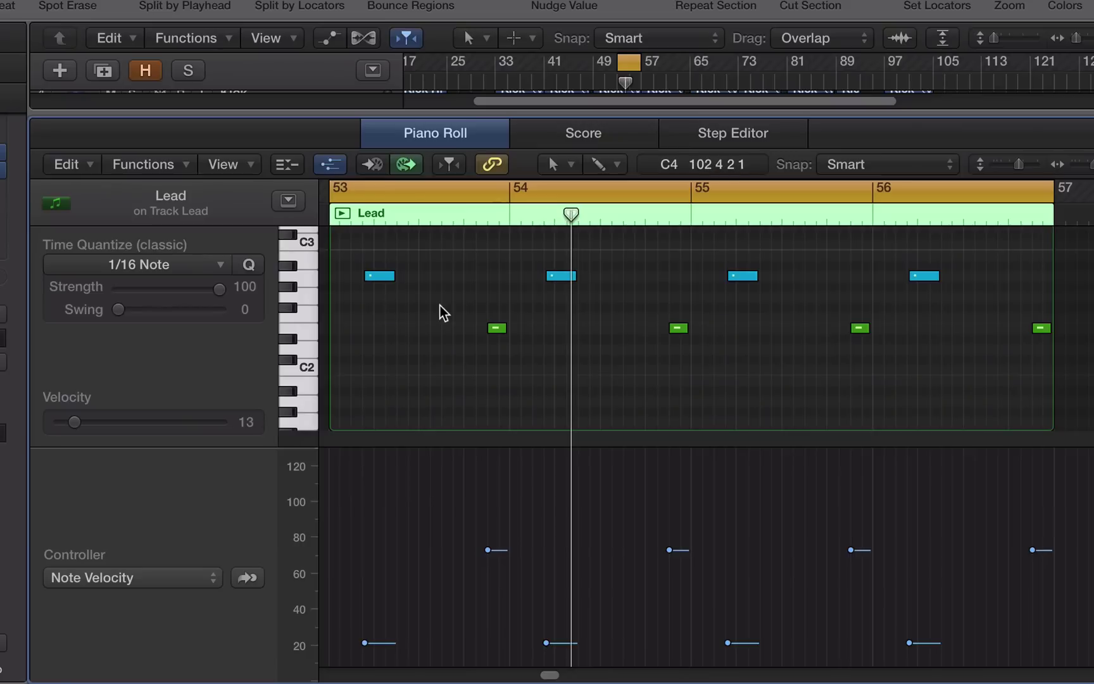
pyautogui.press('space')
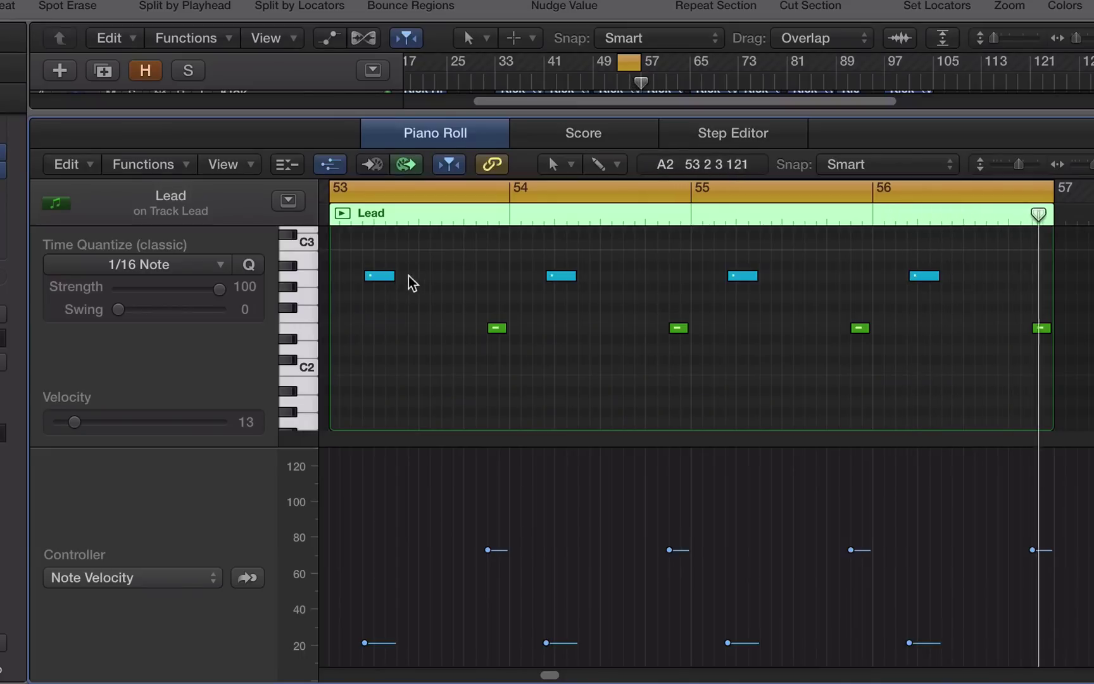
pyautogui.moveTo(388, 294)
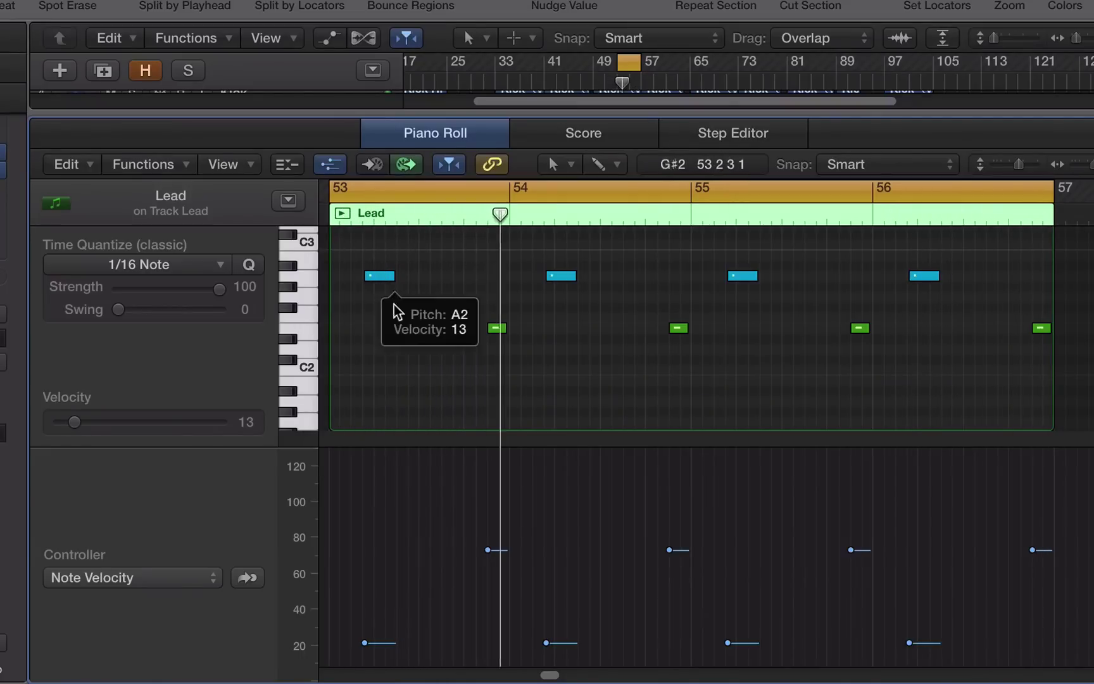
# Step: Try lengthening the green note before bar 55 and the blue A2 note in bar 55 by hand, and undo both changes
pyautogui.moveTo(684, 328); pyautogui.dragTo(730, 328)
pyautogui.moveTo(755, 276); pyautogui.dragTo(856, 298)
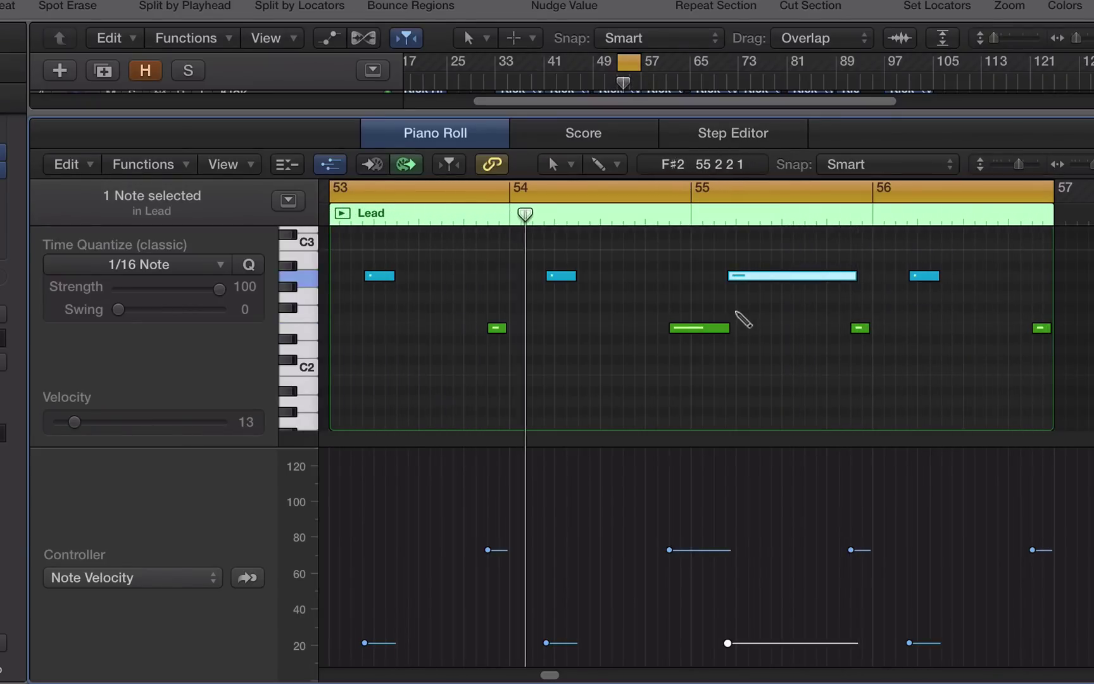
pyautogui.press('super+z')
pyautogui.press('super+z')
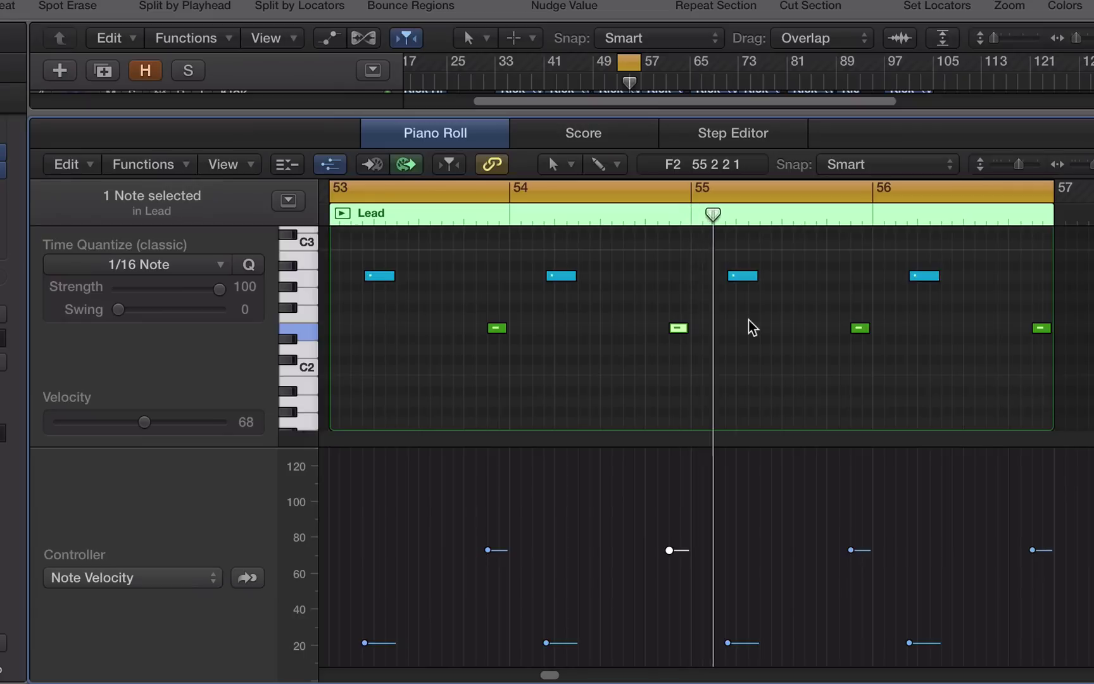
pyautogui.click(741, 336)
# Step: Play the Lead region and examine the spacing between the green and blue notes around bar 55 up close
pyautogui.press('space')
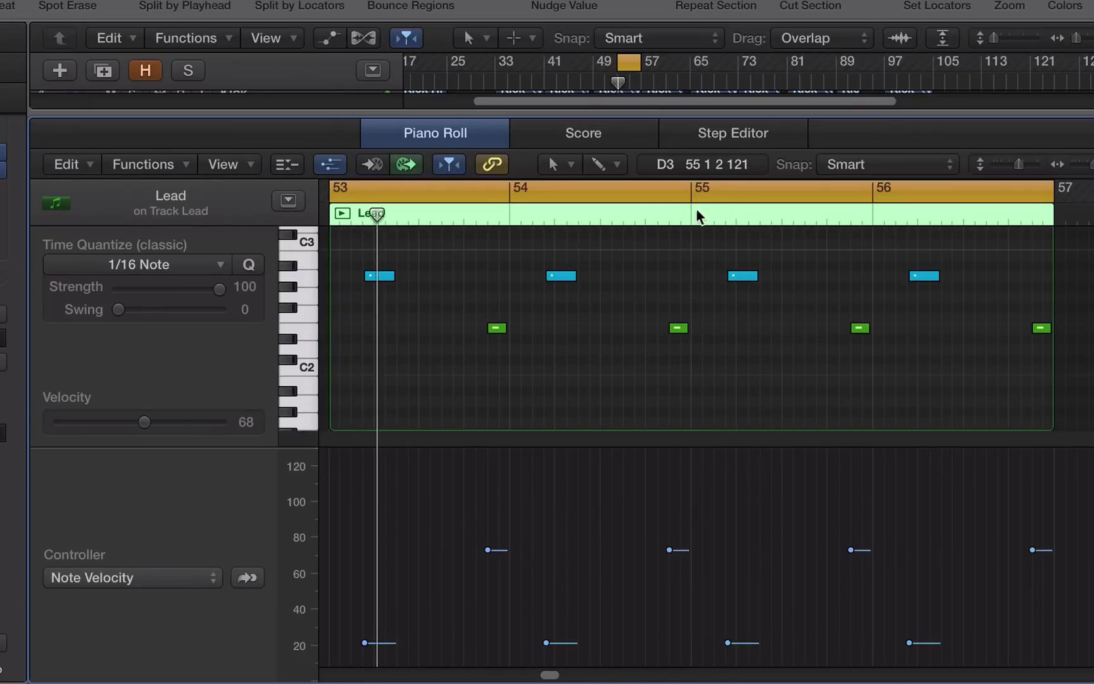
pyautogui.click(697, 216)
pyautogui.scroll(5, 691, 222)
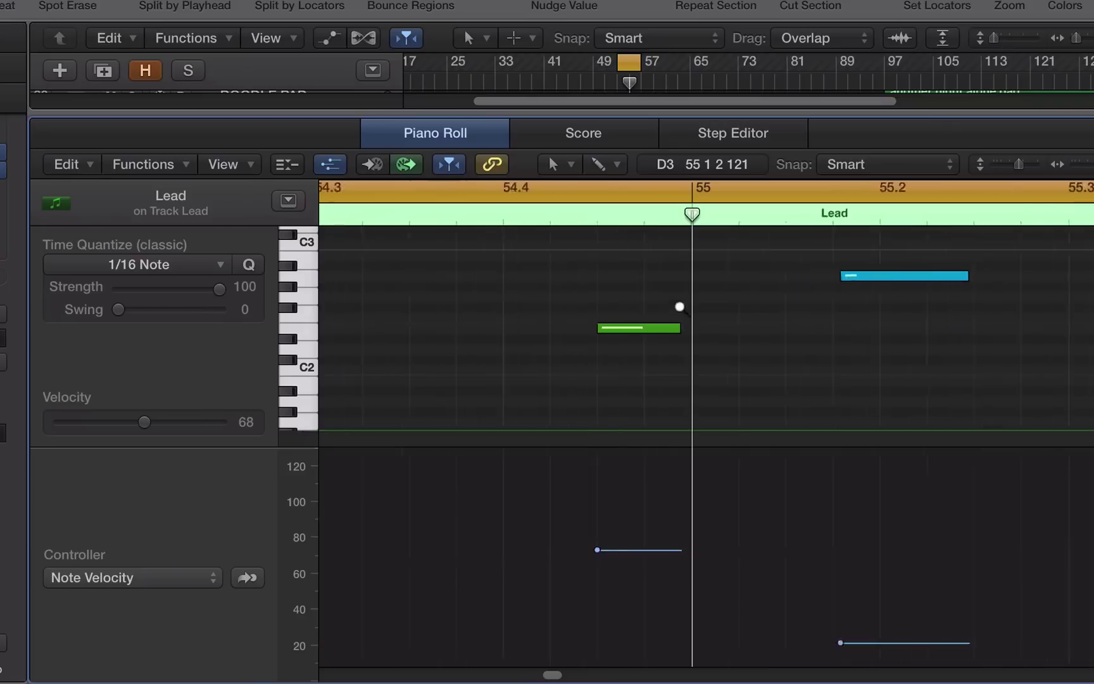
pyautogui.scroll(-5, 689, 232)
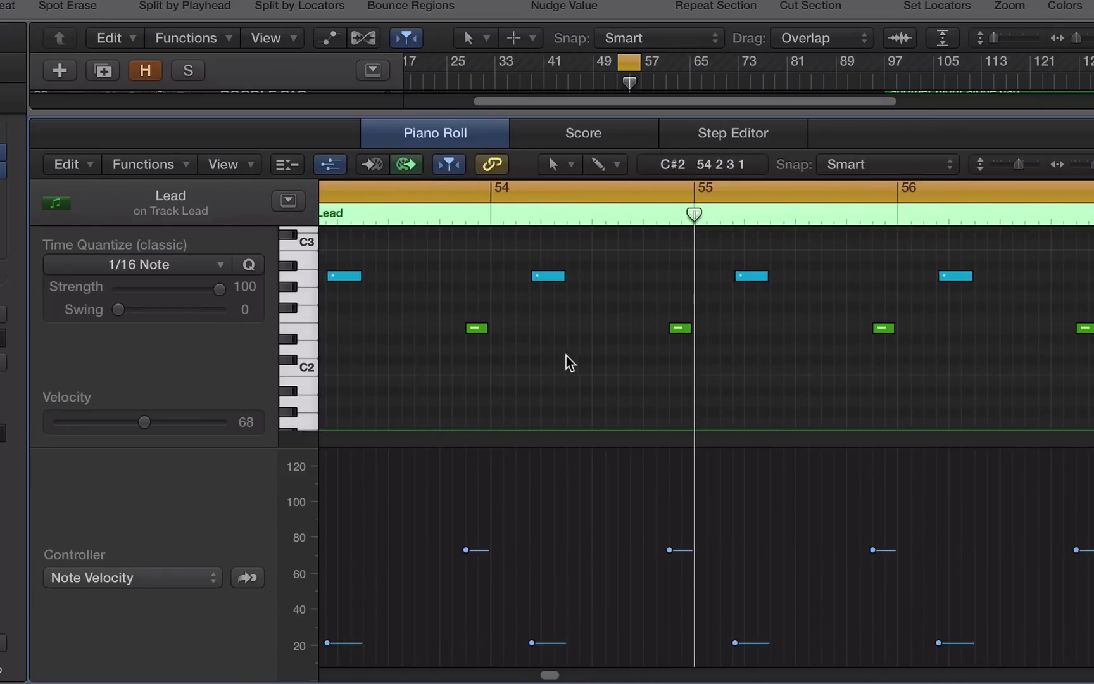
pyautogui.hscroll(-3, 570, 362)
pyautogui.hscroll(5, 570, 362)
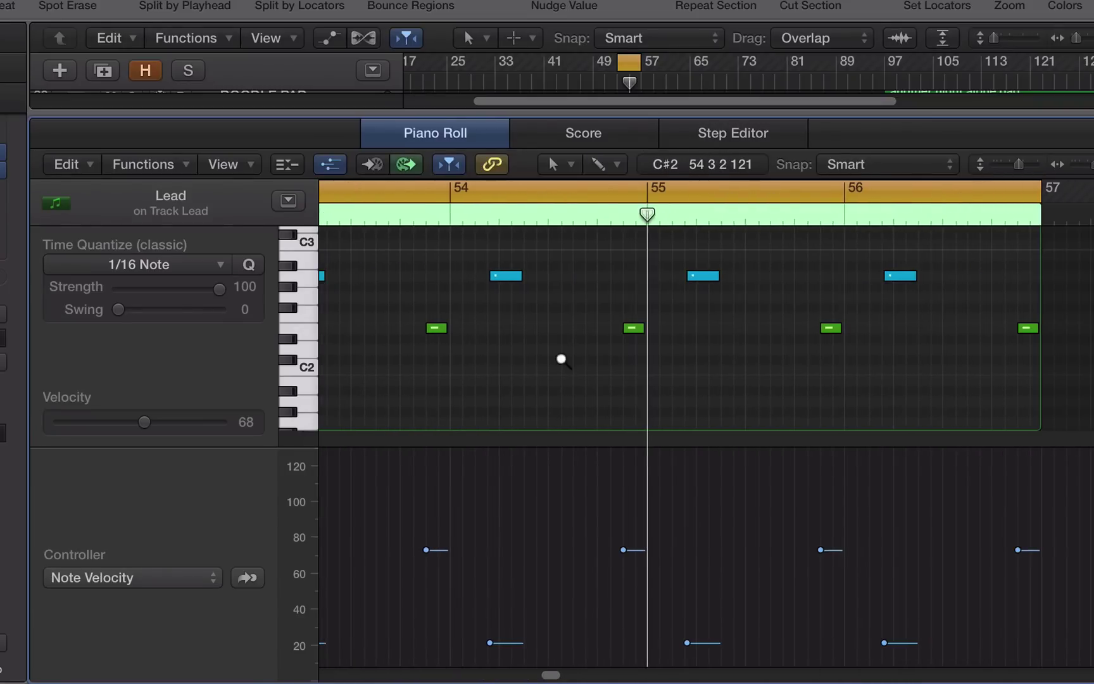
pyautogui.hscroll(-3, 567, 362)
pyautogui.scroll(-2, 564, 359)
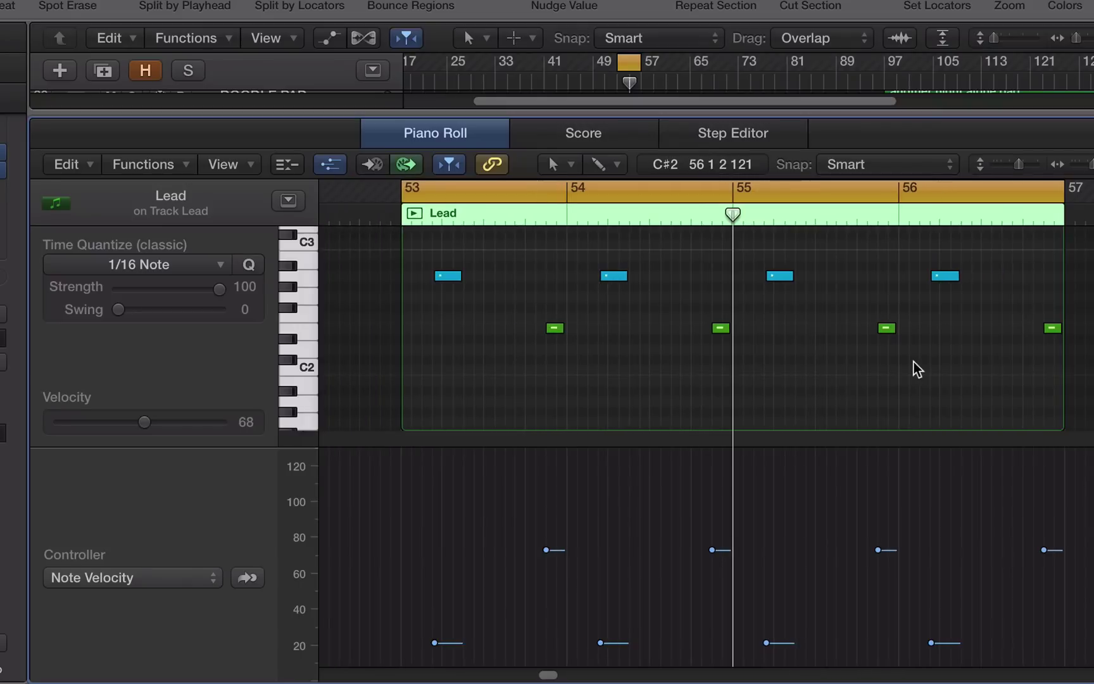
# Step: Select all notes in the Lead region and trim them with Note End to Selected Notes (Force Legato)
pyautogui.press('super+a')
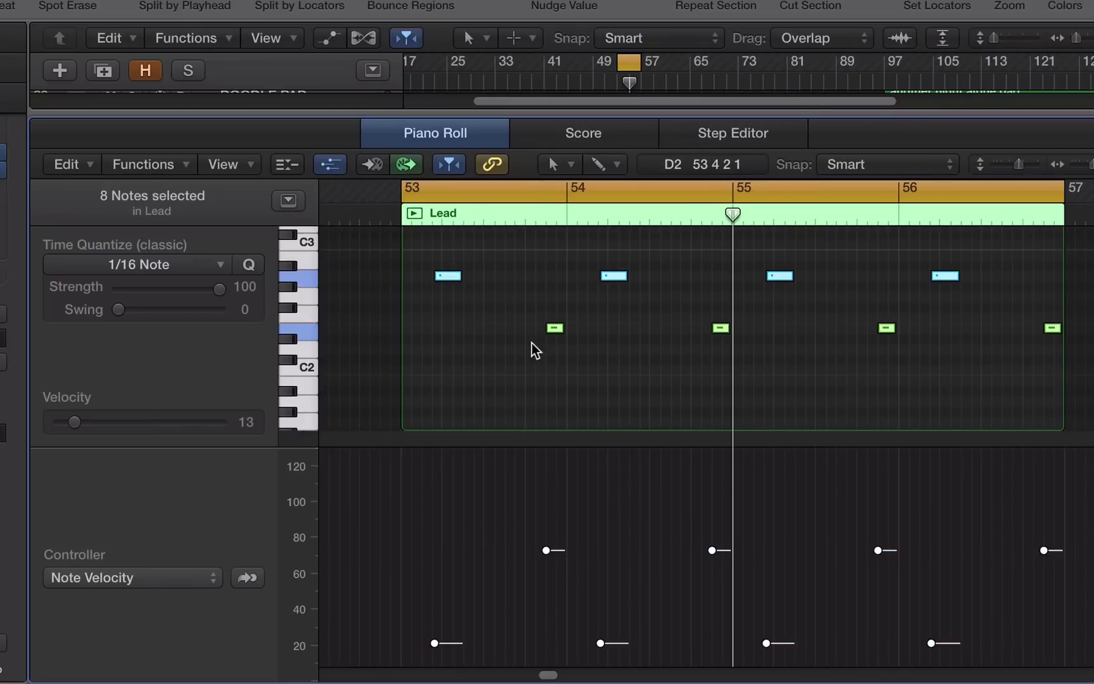
pyautogui.click(82, 166)
pyautogui.moveTo(59, 479)
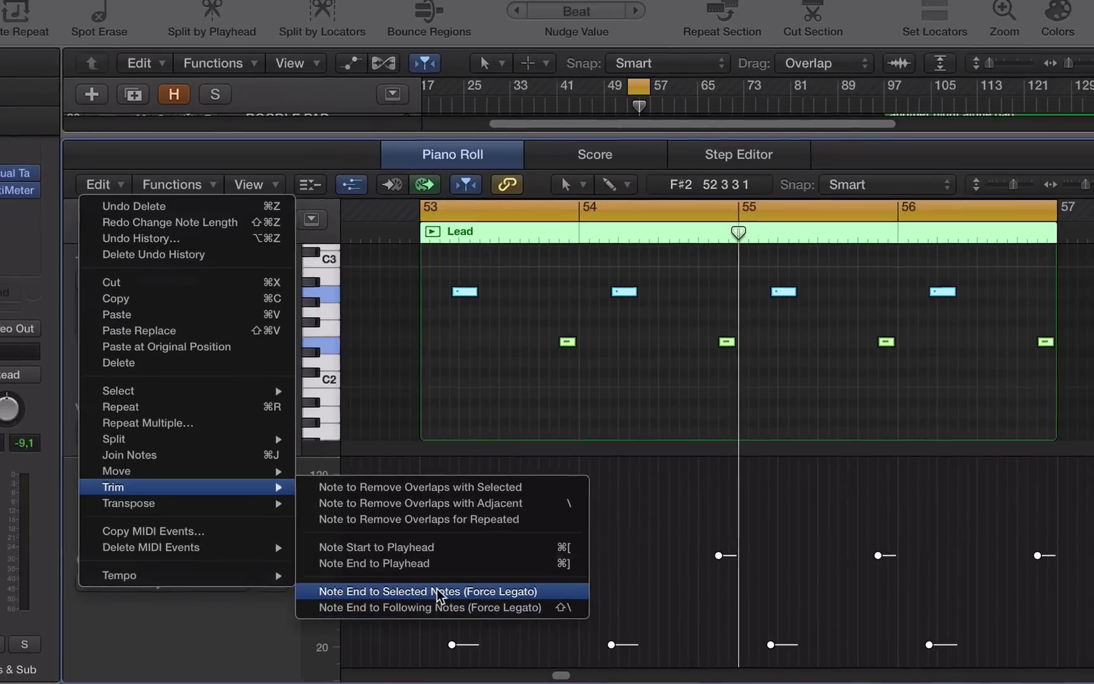
pyautogui.click(509, 619)
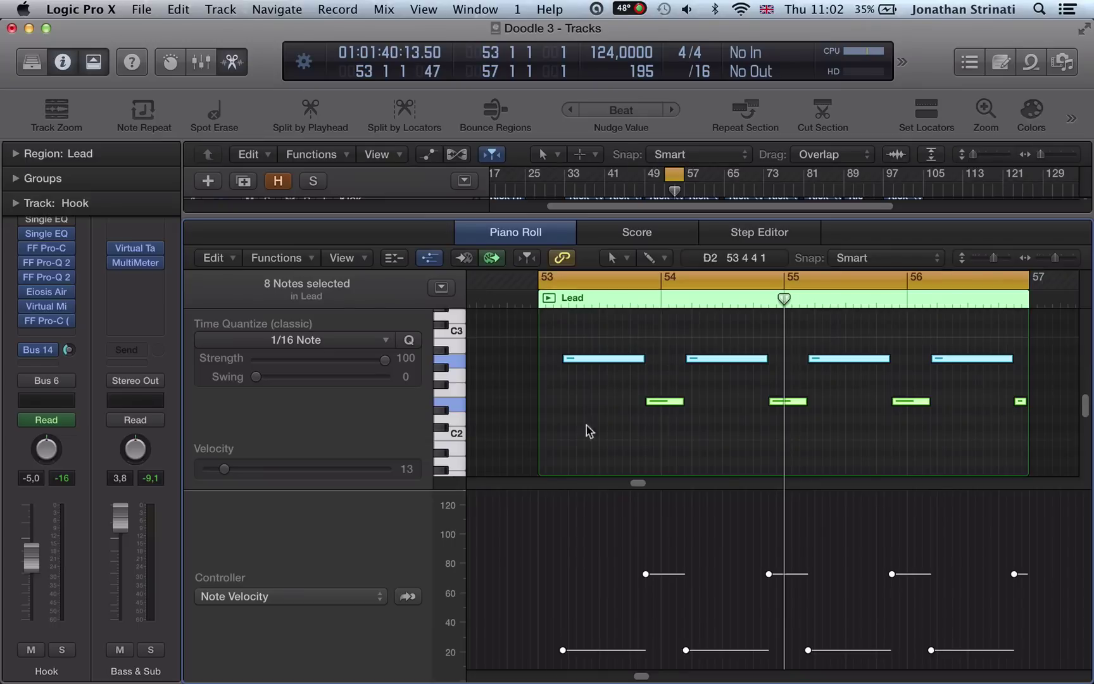
# Step: Play the Lead region to hear the legato notes, and clear the note selection
pyautogui.press('space')
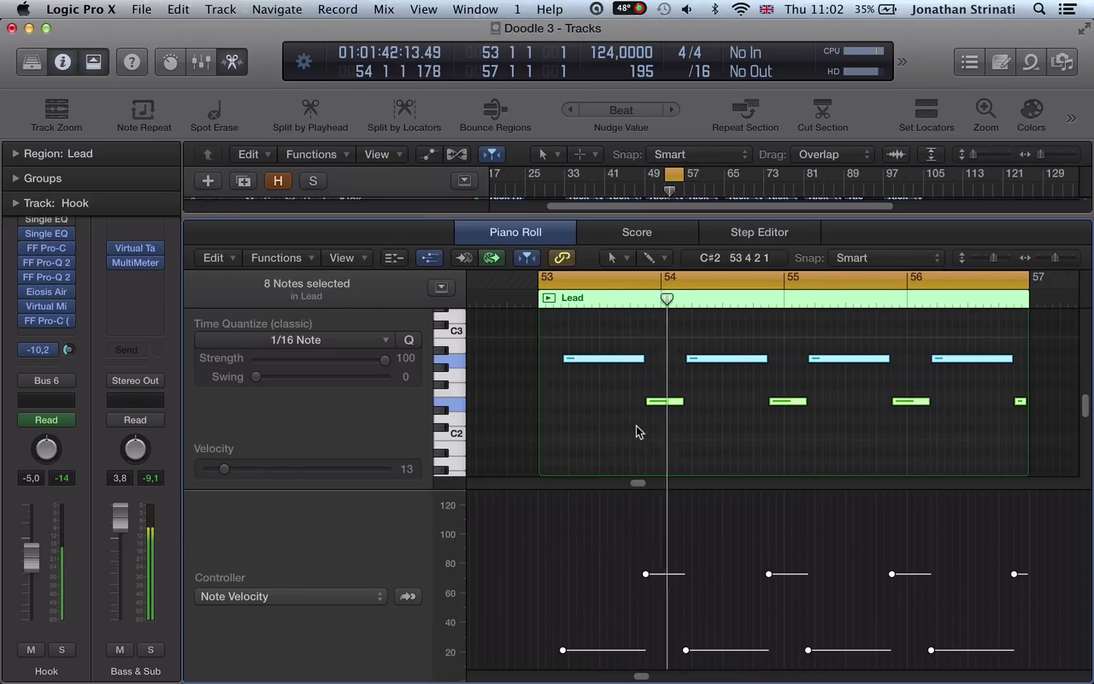
pyautogui.hscroll(1, 639, 431)
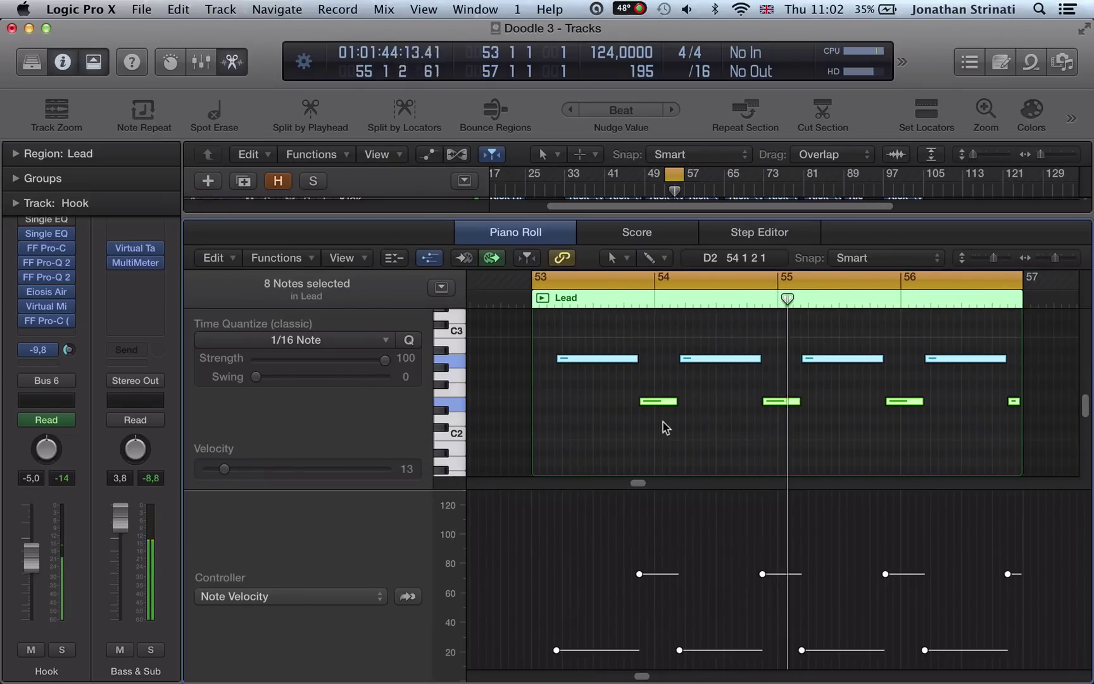
pyautogui.hscroll(3, 671, 429)
pyautogui.click(674, 429)
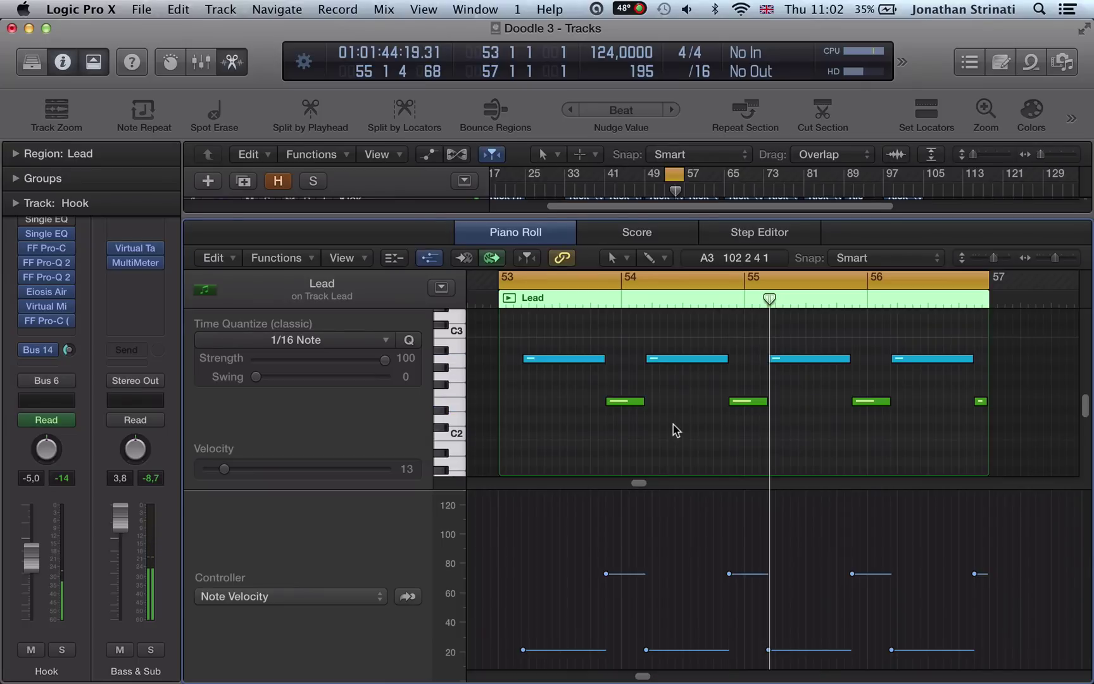
# Step: Review the Transpose commands and shift the first green note in the Lead region up and back down by semitones during playback
pyautogui.click(215, 258)
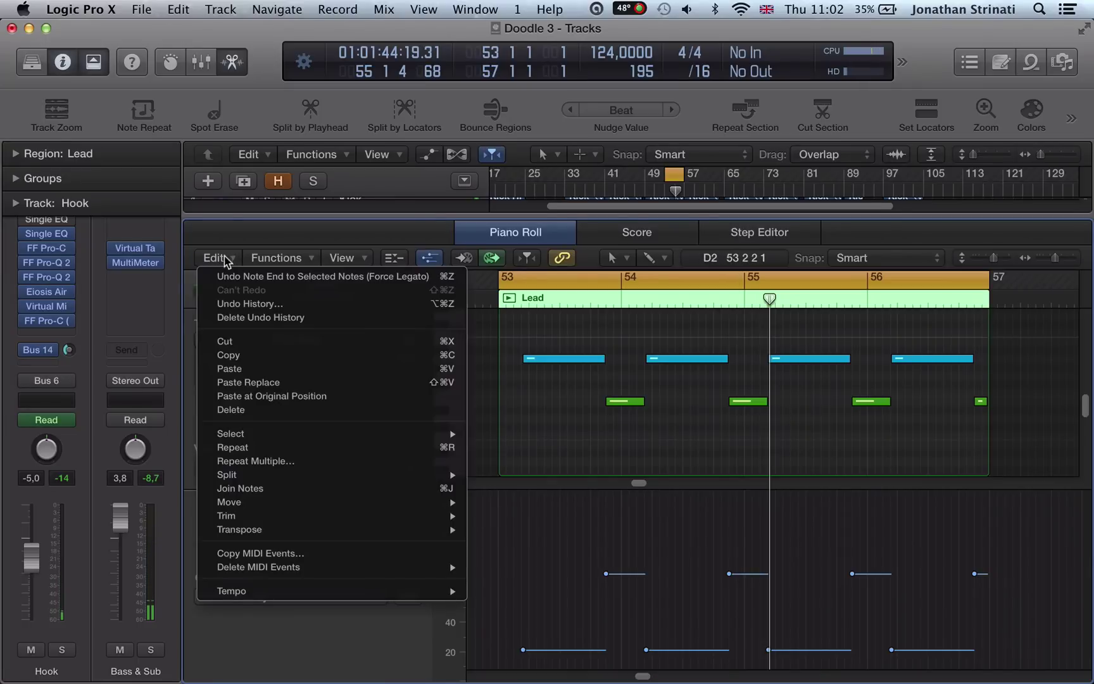
pyautogui.moveTo(259, 529)
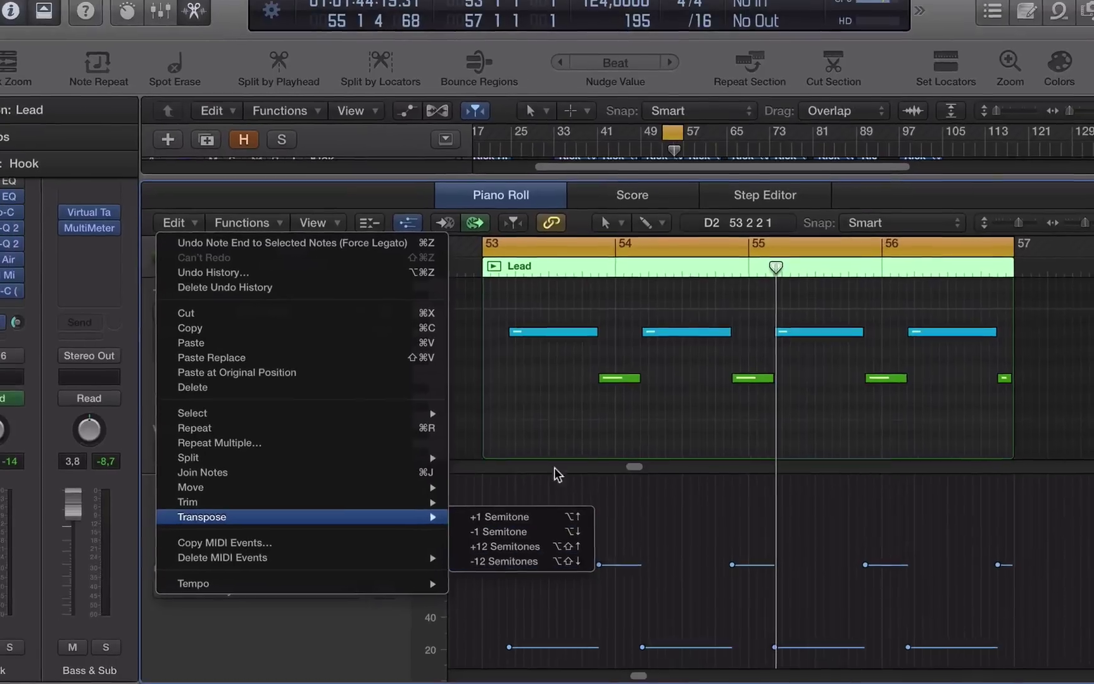
pyautogui.click(523, 365)
pyautogui.moveTo(565, 352); pyautogui.dragTo(609, 314)
pyautogui.moveTo(627, 396); pyautogui.dragTo(627, 396)
pyautogui.press('space')
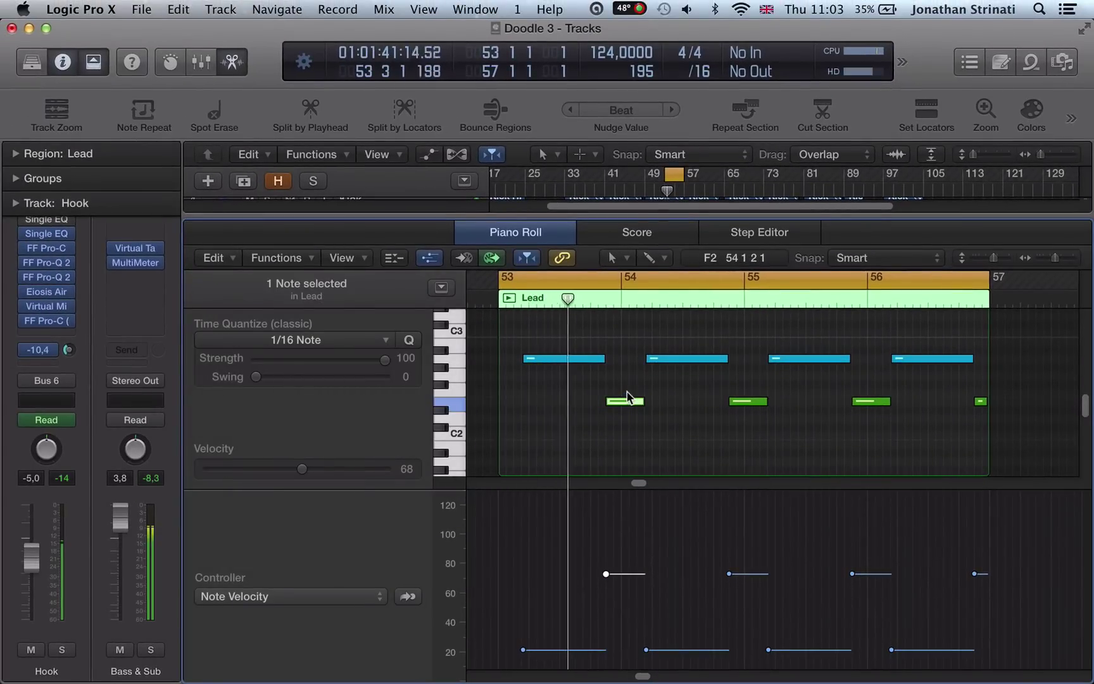
pyautogui.hotkey('alt', 'Up')
pyautogui.hotkey('alt', 'Up')
pyautogui.hotkey('alt', 'Up')
pyautogui.hotkey('alt', 'Up')
pyautogui.hotkey('alt', 'Down')
pyautogui.hotkey('alt', 'Down')
pyautogui.hotkey('alt', 'Down')
pyautogui.hotkey('alt', 'Down')
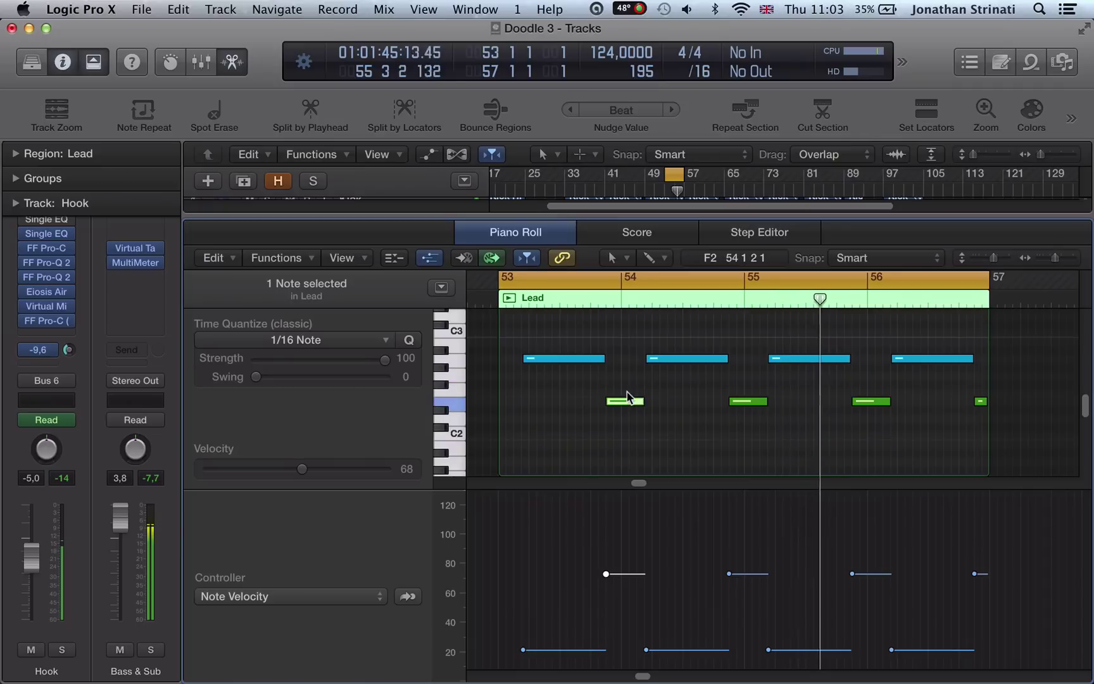
# Step: Select the blue A2 note in bar 54 and transpose it during playback, ending one octave higher at A3
pyautogui.press('Left')
pyautogui.press('Right')
pyautogui.hotkey('alt', 'Down')
pyautogui.hotkey('alt', 'Down')
pyautogui.hotkey('alt', 'Down')
pyautogui.hotkey('alt', 'Down')
pyautogui.hotkey('alt', 'Down')
pyautogui.hotkey('alt', 'Up')
pyautogui.hotkey('alt', 'Up')
pyautogui.hotkey('alt', 'Up')
pyautogui.hotkey('alt', 'Up')
pyautogui.hotkey('alt', 'Up')
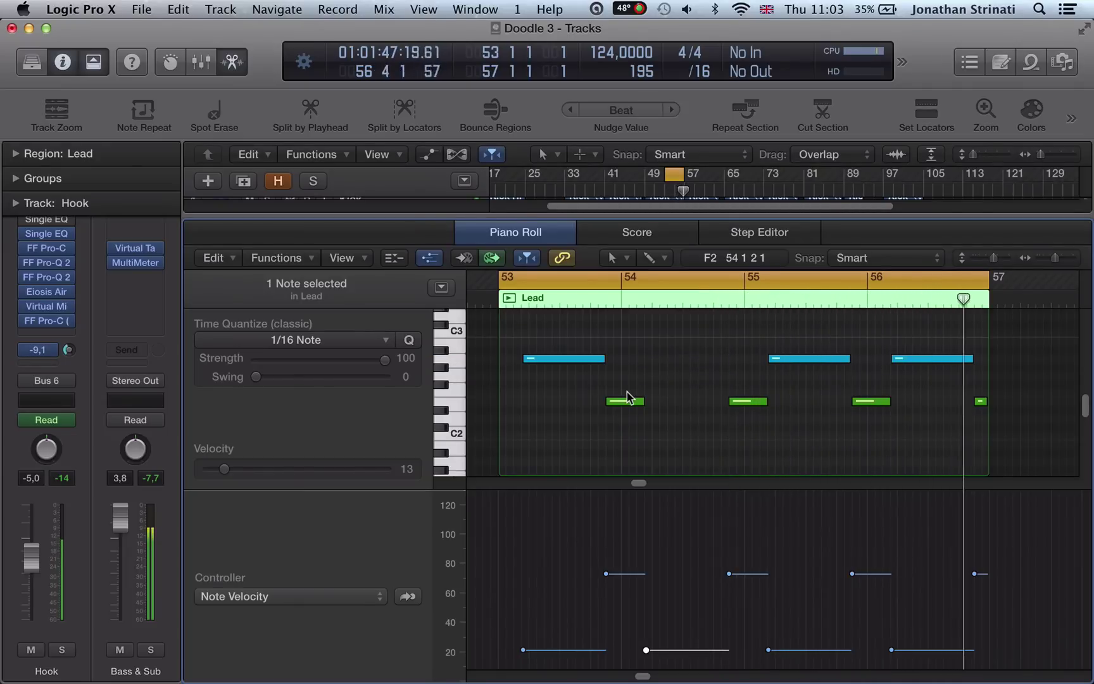
# Step: Bring the A3 note in bar 54 into view, select it, and transpose it by octaves until it is back on A2
pyautogui.press('z')
pyautogui.press('z')
pyautogui.click(635, 404)
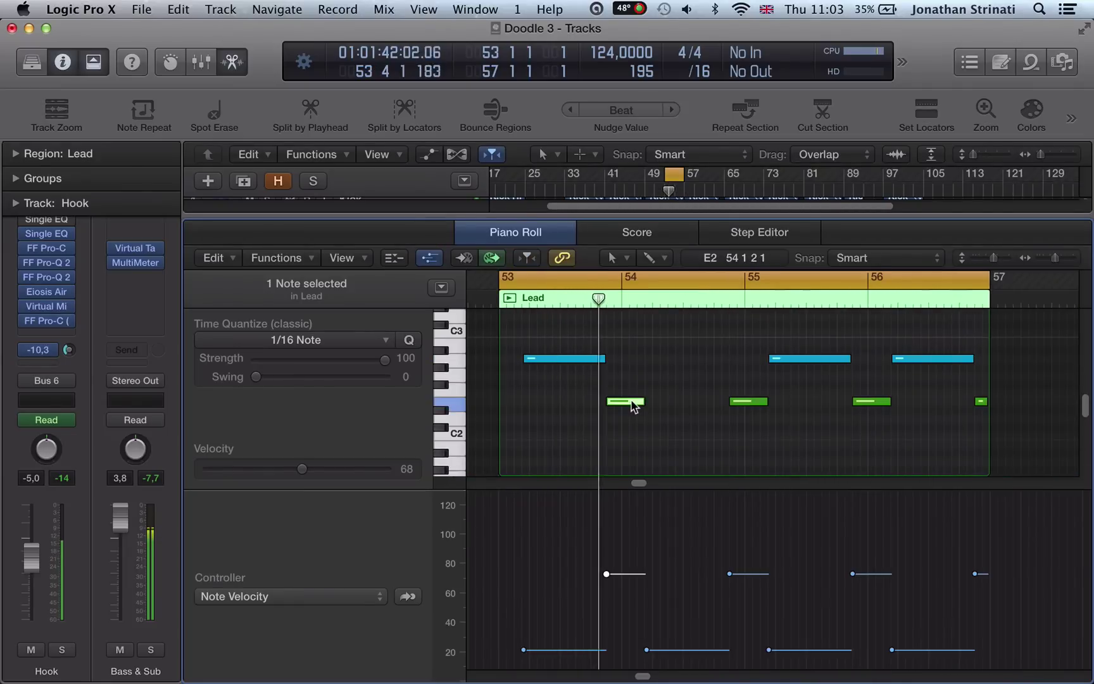
pyautogui.press('z')
pyautogui.press('z')
pyautogui.click(632, 391)
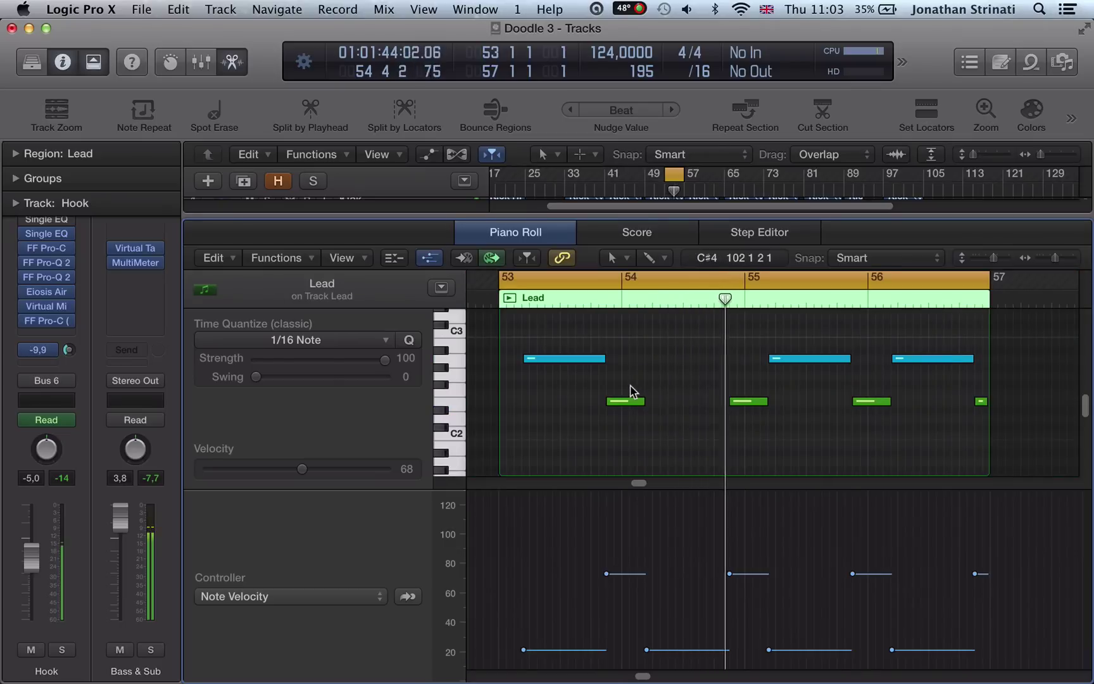
pyautogui.press('z')
pyautogui.moveTo(655, 385); pyautogui.dragTo(683, 325)
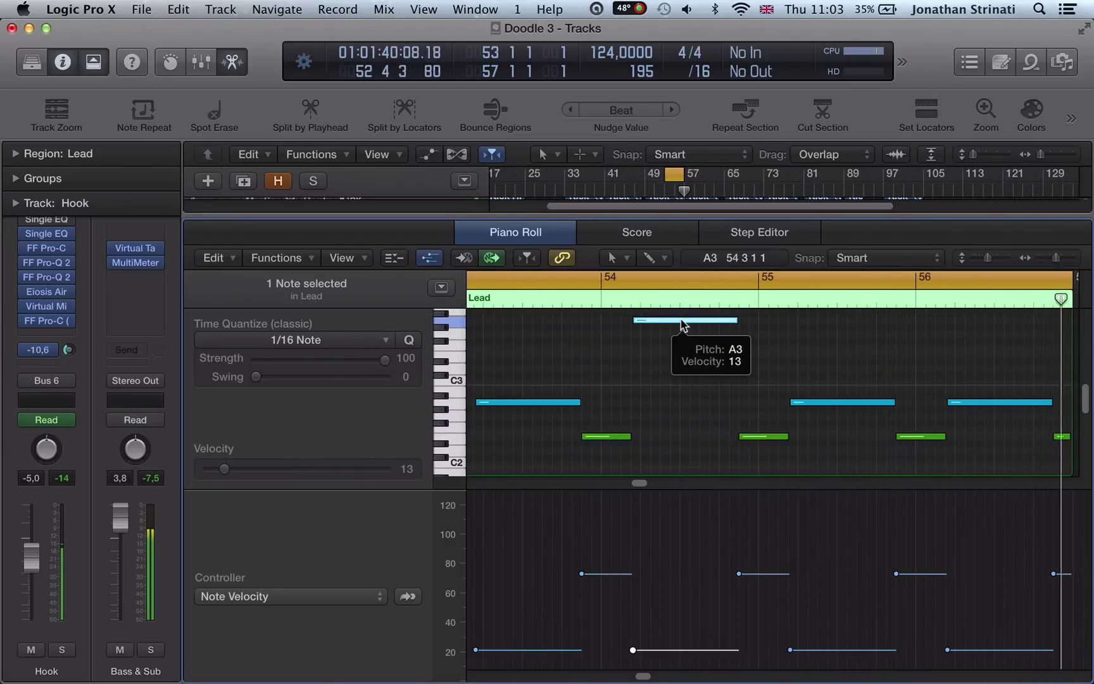
pyautogui.hotkey('shift', 'alt', 'Down')
pyautogui.hotkey('shift', 'alt', 'Up')
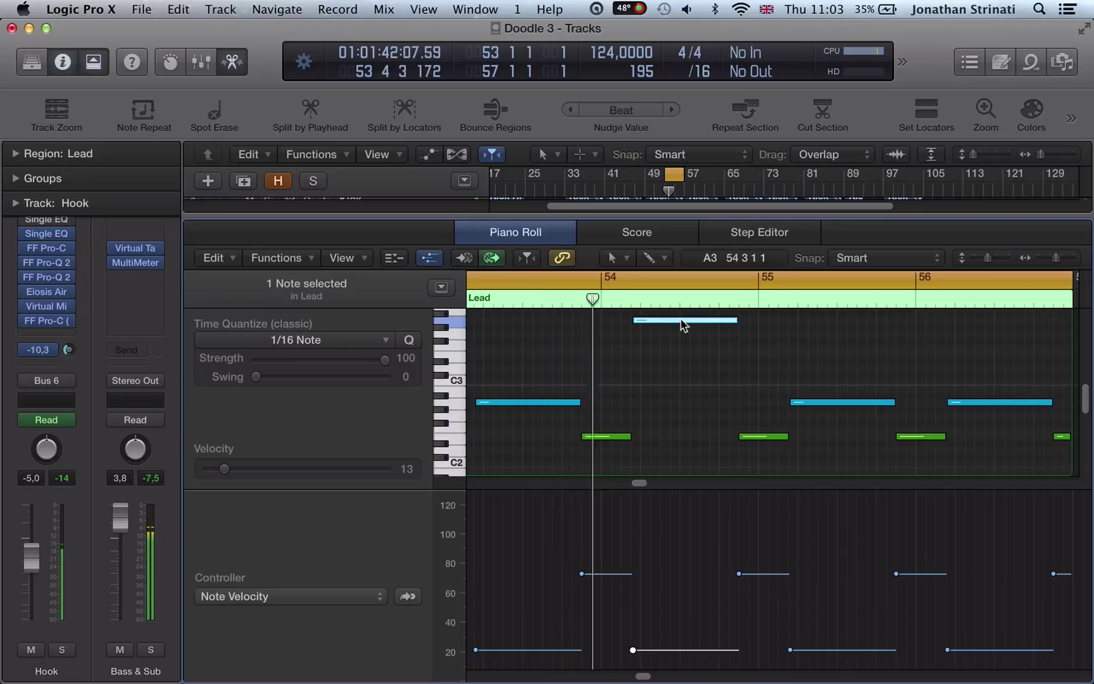
pyautogui.hotkey('shift', 'alt', 'Down')
# Step: Transpose all Lead notes up one octave, down two octaves and up one octave again, and clear the selection
pyautogui.press('super+a')
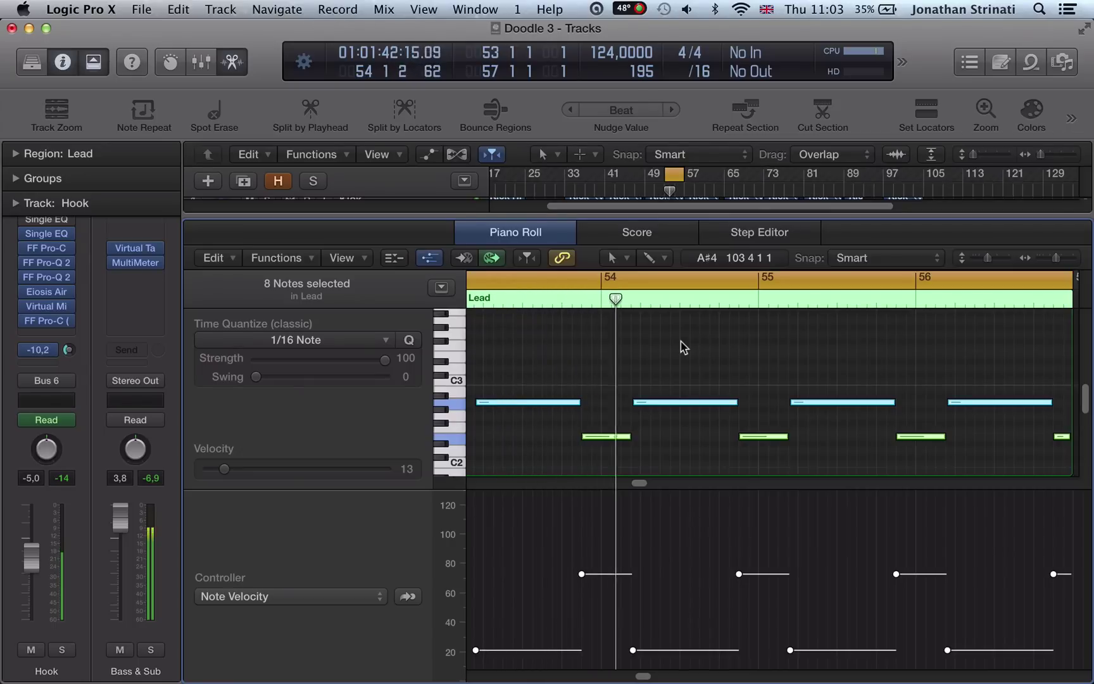
pyautogui.hotkey('alt', 'shift', 'Up')
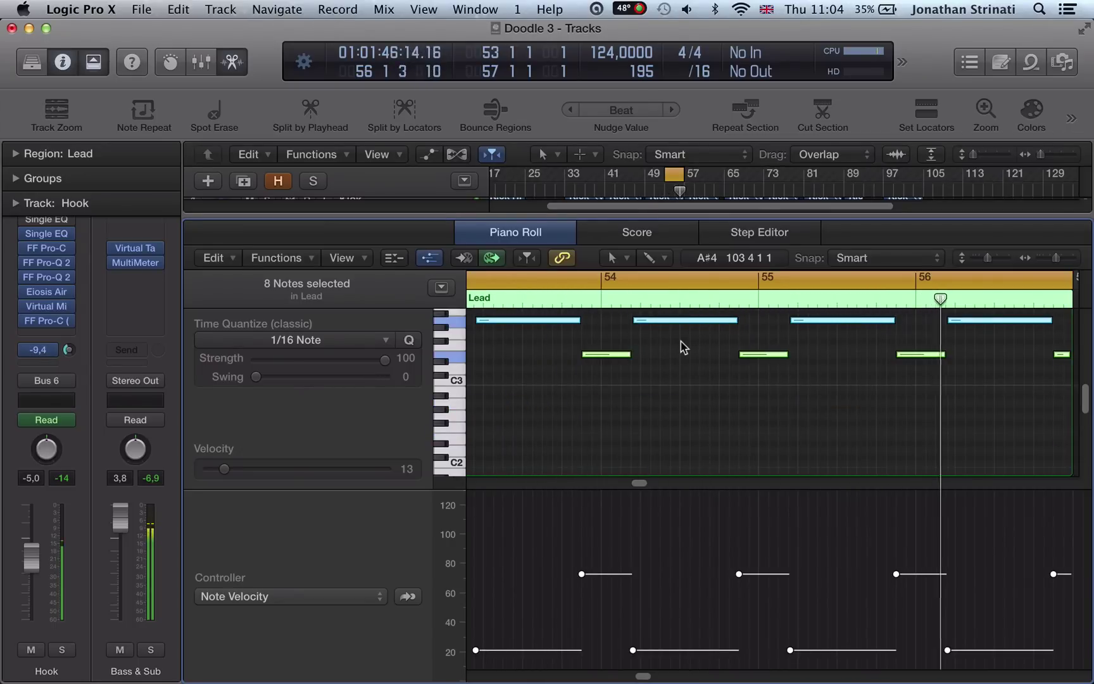
pyautogui.hotkey('alt', 'shift', 'Down')
pyautogui.hotkey('alt', 'shift', 'Down')
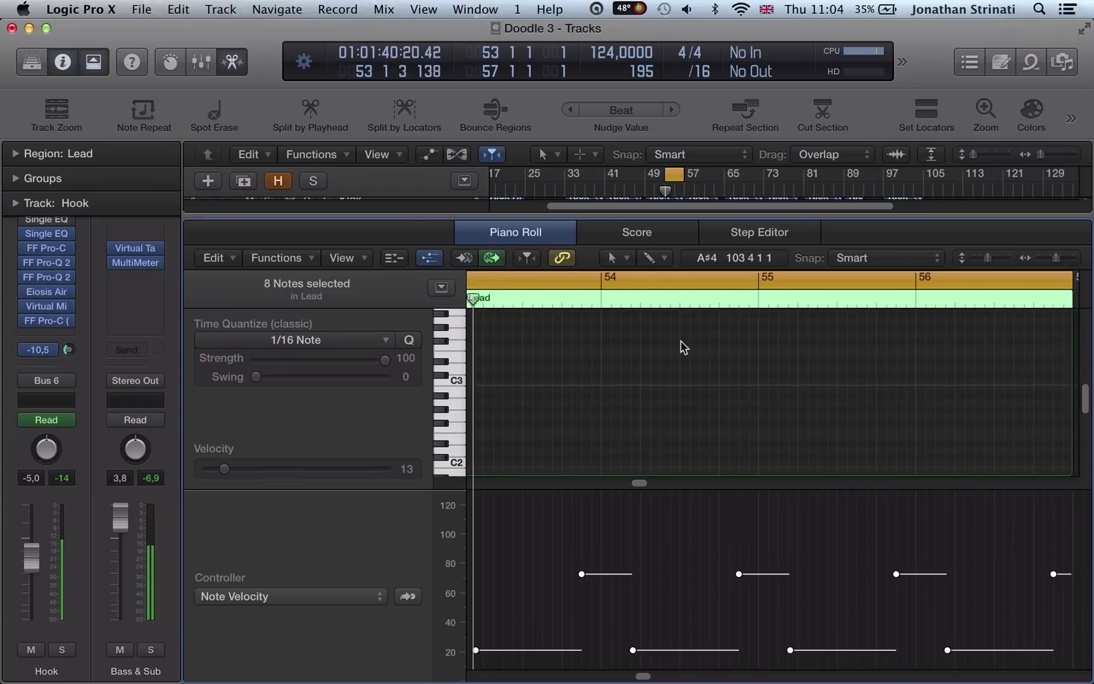
pyautogui.scroll(-6, 684, 380)
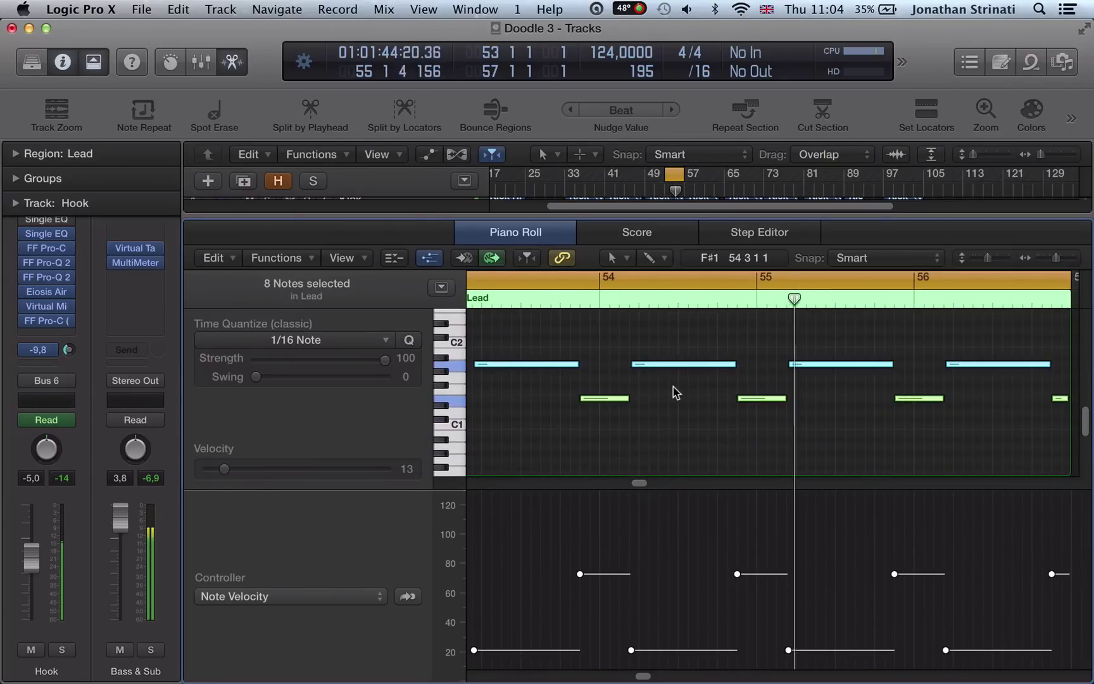
pyautogui.hotkey('alt', 'shift', 'Up')
pyautogui.scroll(2, 673, 387)
pyautogui.scroll(2, 672, 388)
pyautogui.click(673, 388)
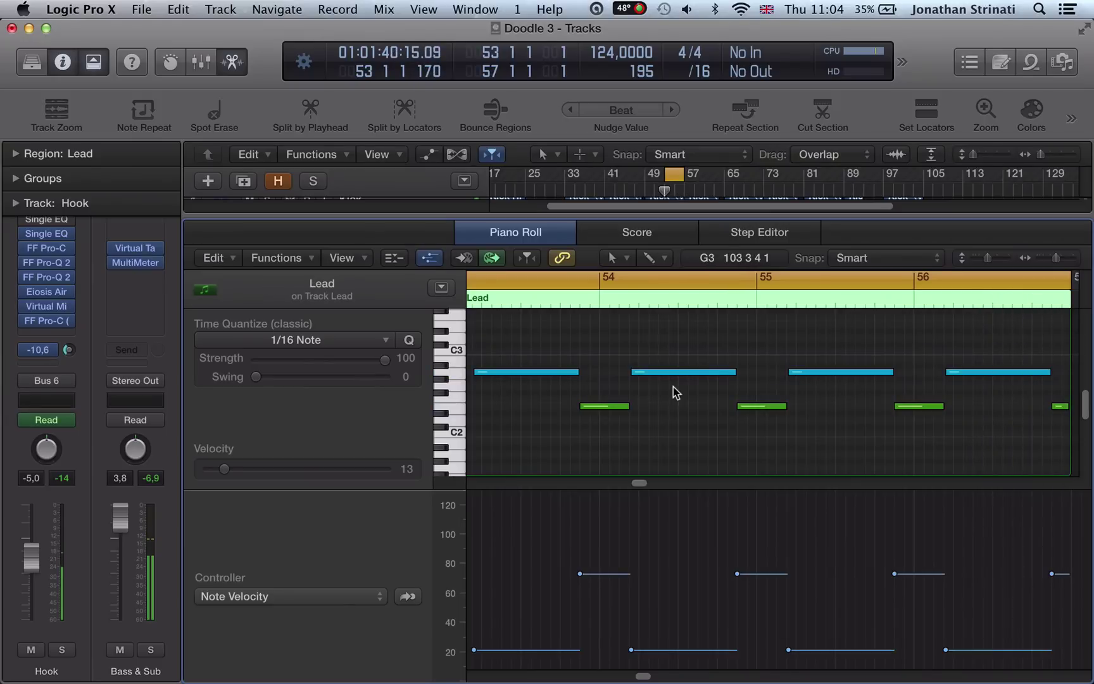